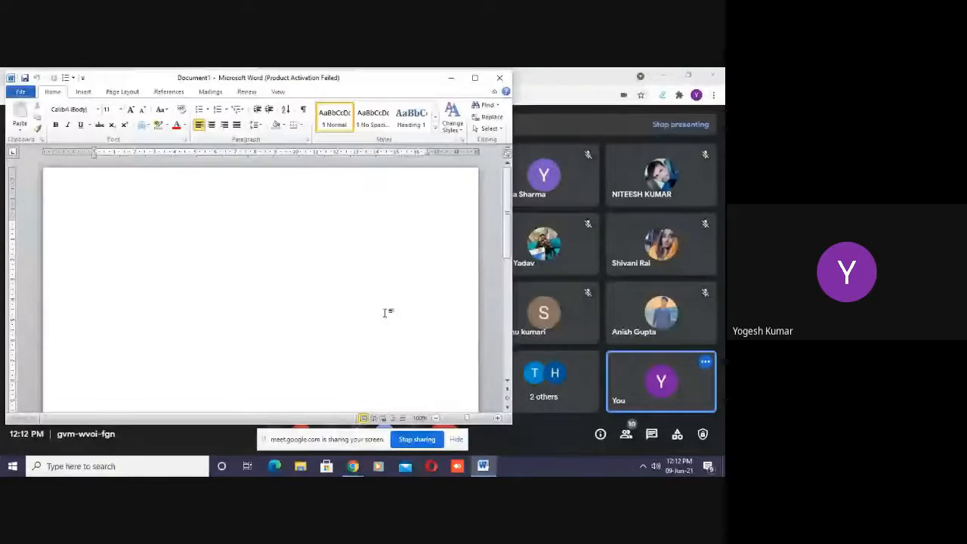
- Maximize the blank document's window
{"action": "left_click", "coordinate": [475, 77]}
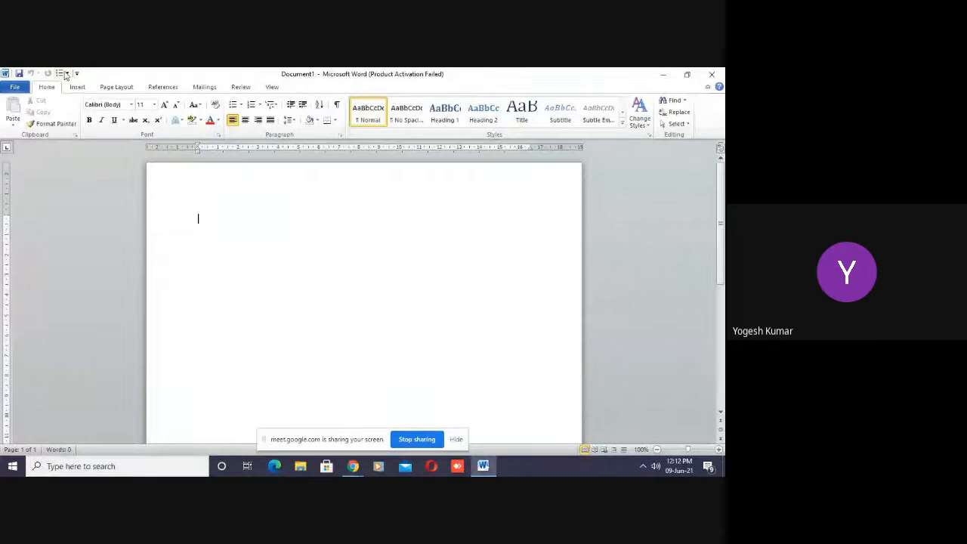
{"action": "left_click", "coordinate": [126, 89]}
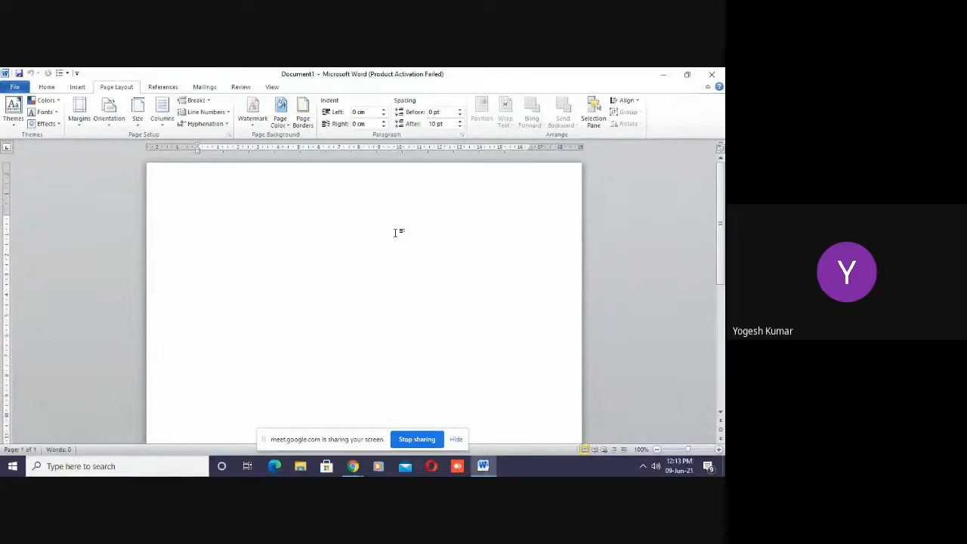
{"action": "left_click", "coordinate": [46, 89]}
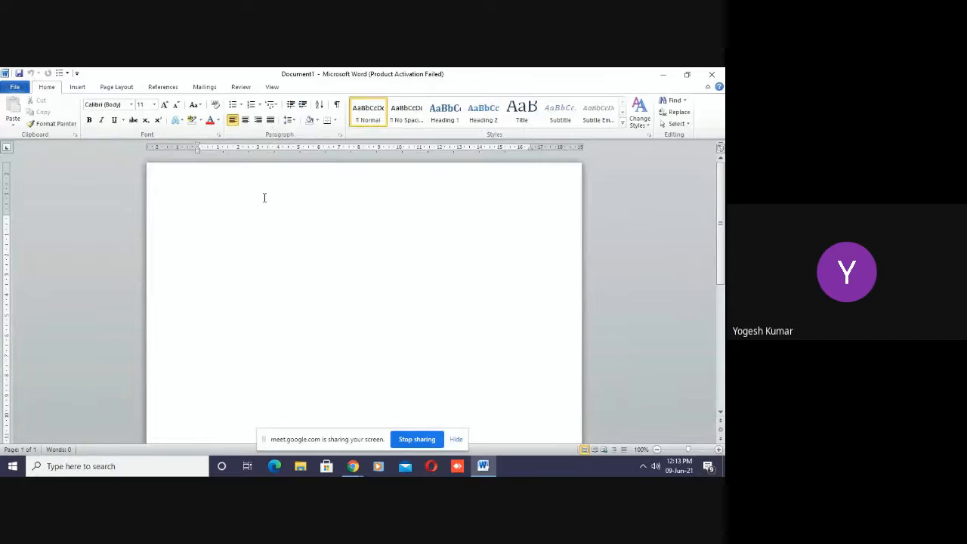
- Minimize the open windows and open the Shop Work folder from the desktop in a maximized window
{"action": "left_click", "coordinate": [664, 73]}
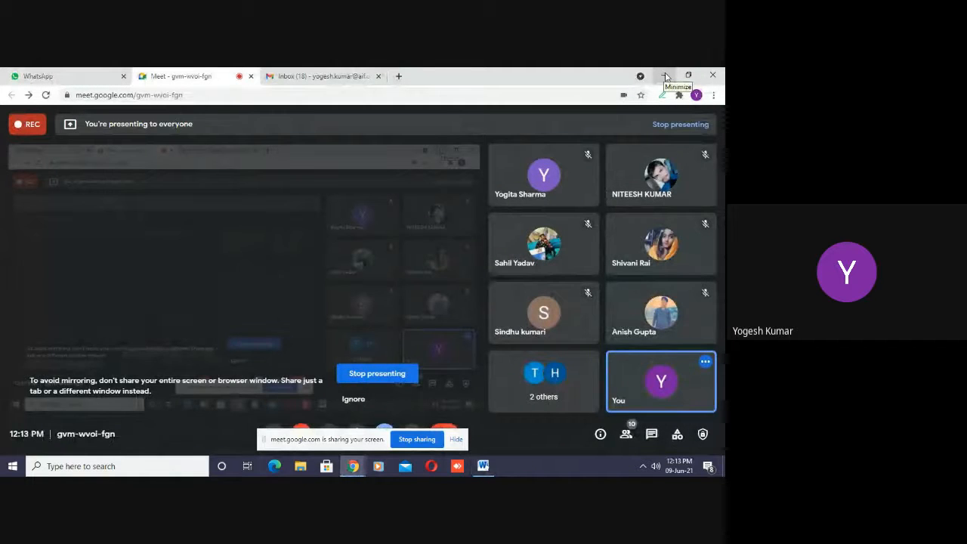
{"action": "left_click", "coordinate": [664, 74]}
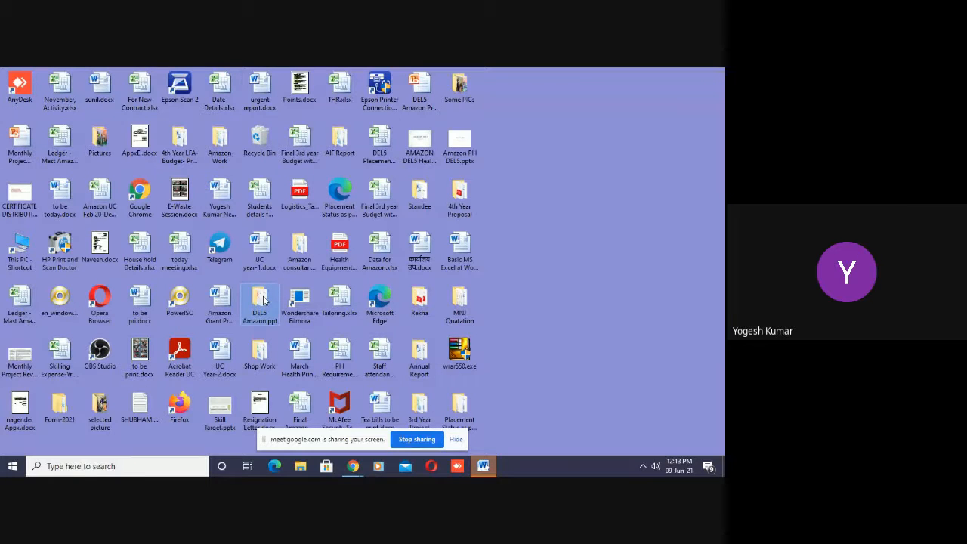
{"action": "double_click", "coordinate": [261, 352]}
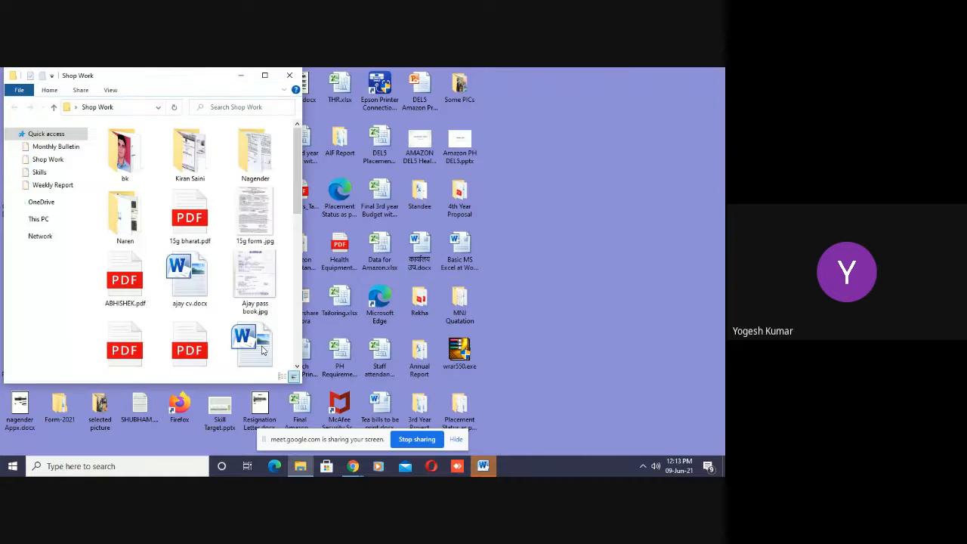
{"action": "left_click", "coordinate": [266, 76]}
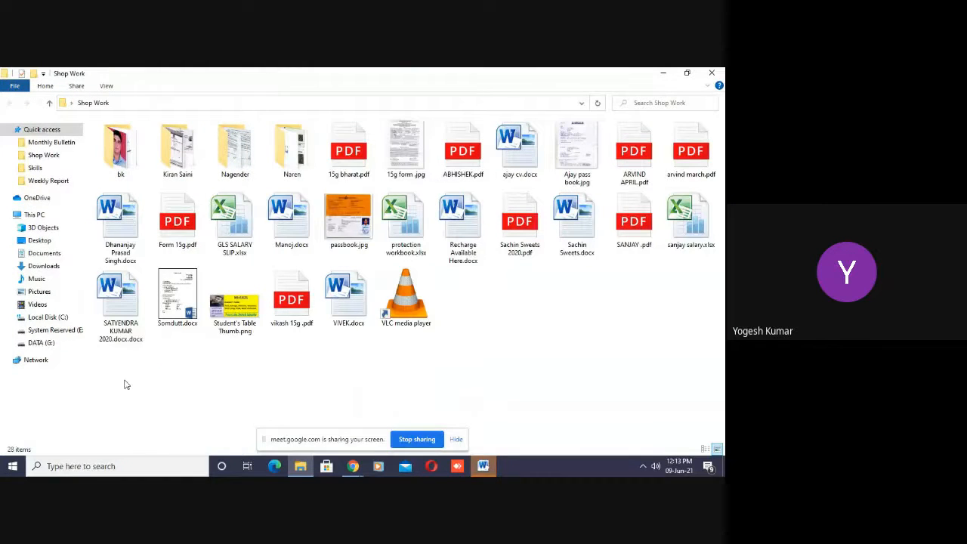
- Open the Word document beside the VLC media player shortcut in the Shop Work folder, closing the dialogs that block Word
{"action": "left_click", "coordinate": [359, 301]}
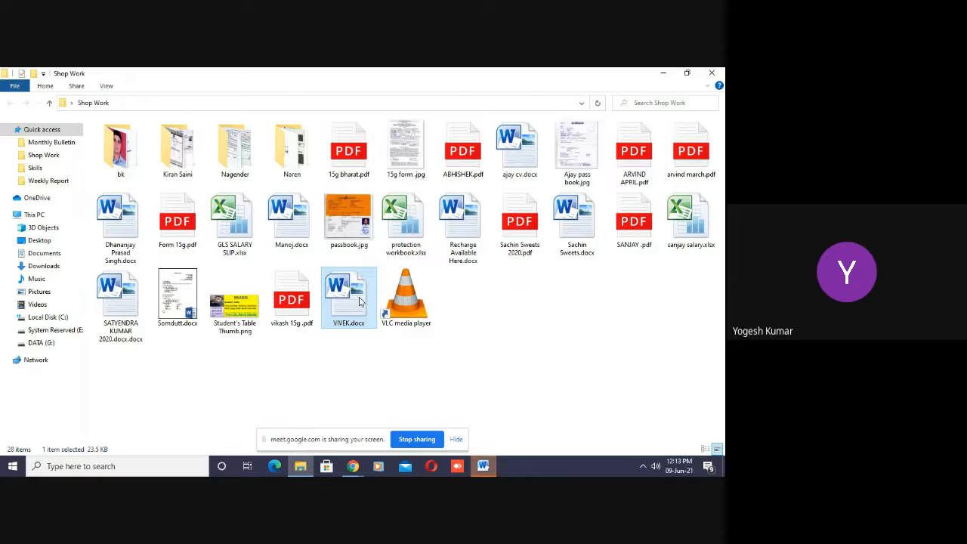
{"action": "left_click", "coordinate": [456, 440]}
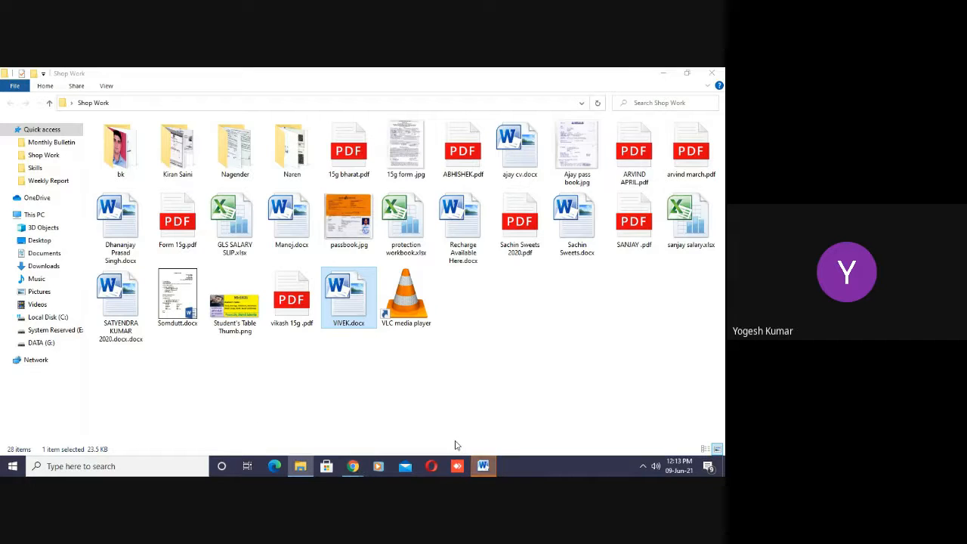
{"action": "double_click", "coordinate": [346, 302]}
{"action": "left_click", "coordinate": [483, 466]}
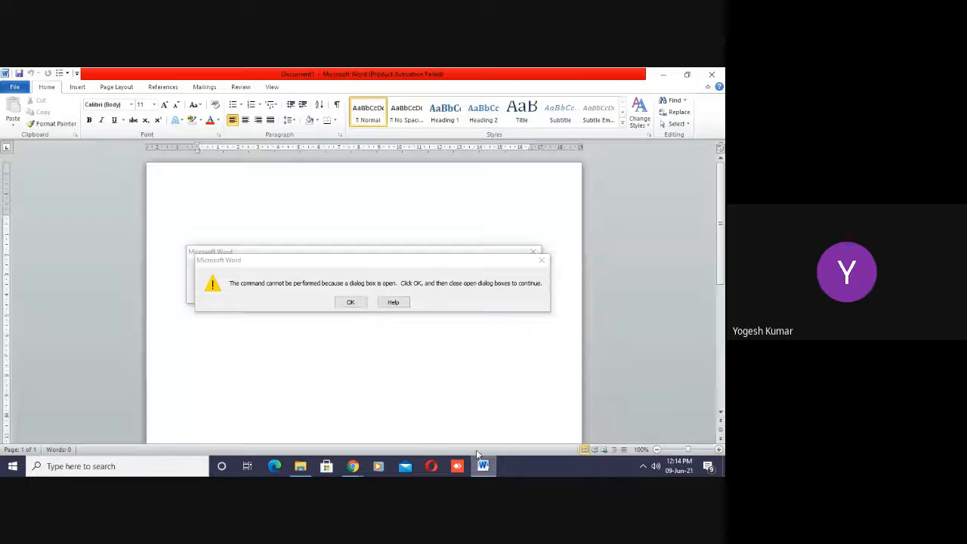
{"action": "left_click", "coordinate": [355, 302]}
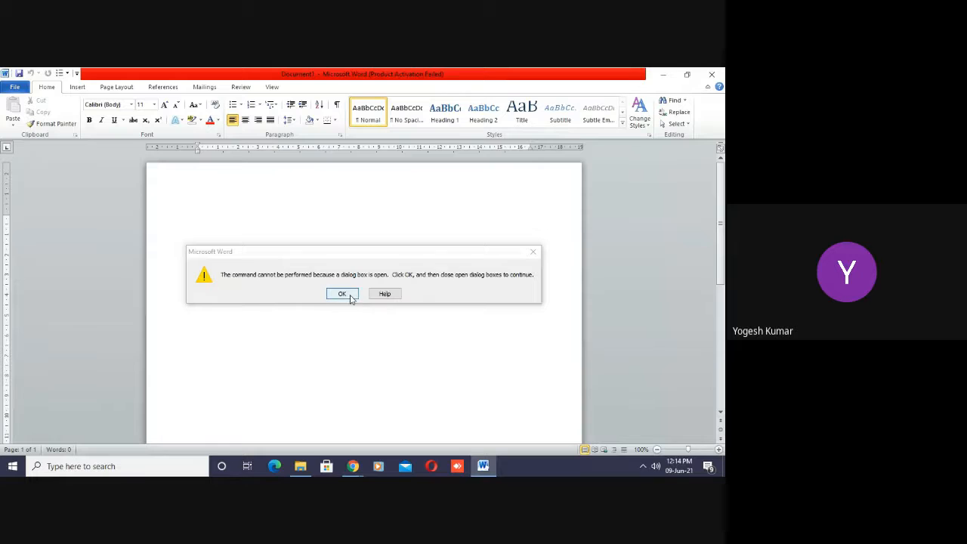
{"action": "left_click", "coordinate": [348, 295]}
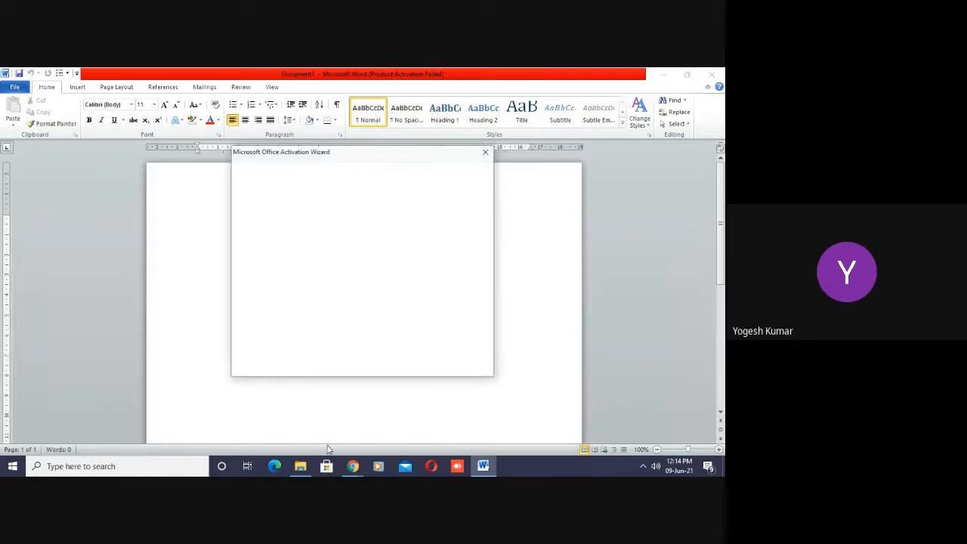
{"action": "left_click", "coordinate": [477, 368]}
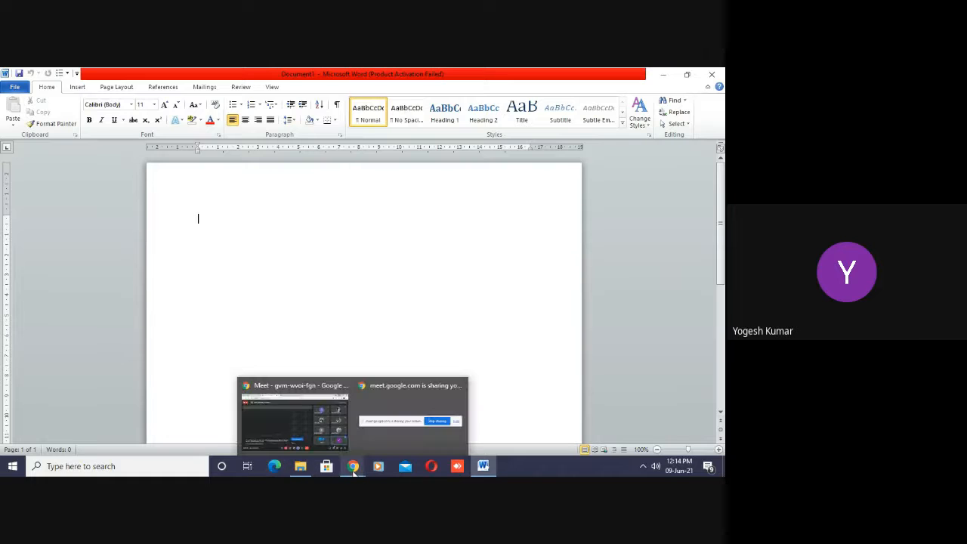
{"action": "left_click", "coordinate": [302, 466]}
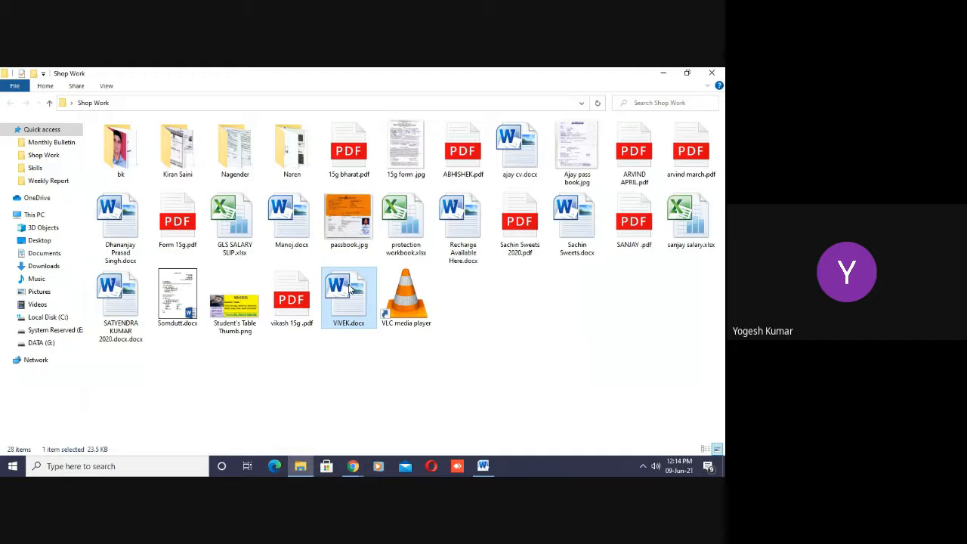
{"action": "double_click", "coordinate": [350, 289]}
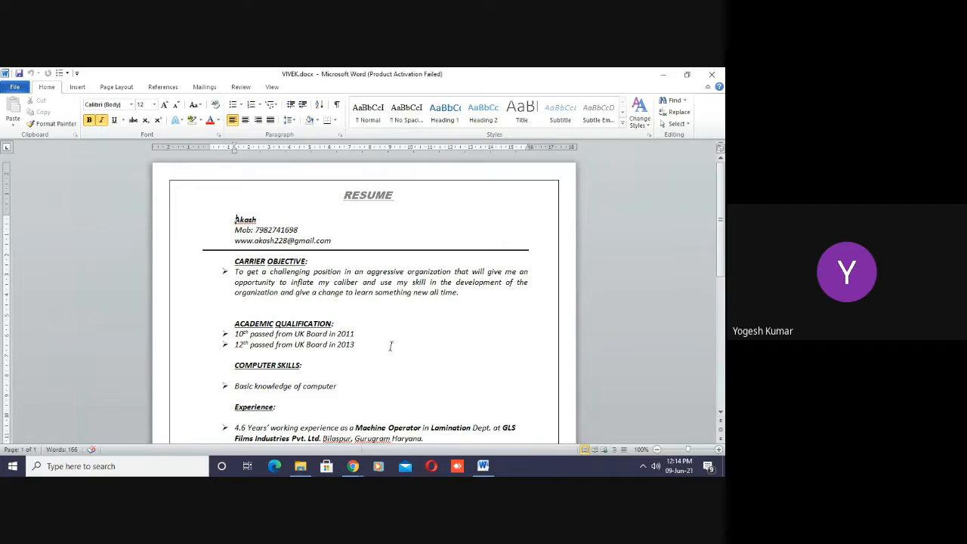
- Try left-aligning the RESUME title in the page header, and undo the alignment
{"action": "left_click", "coordinate": [390, 346]}
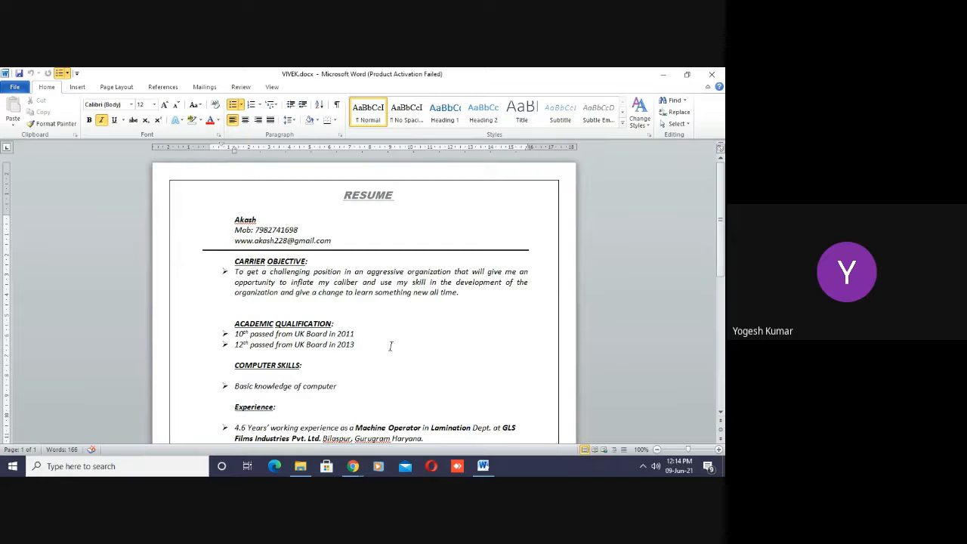
{"action": "double_click", "coordinate": [365, 197]}
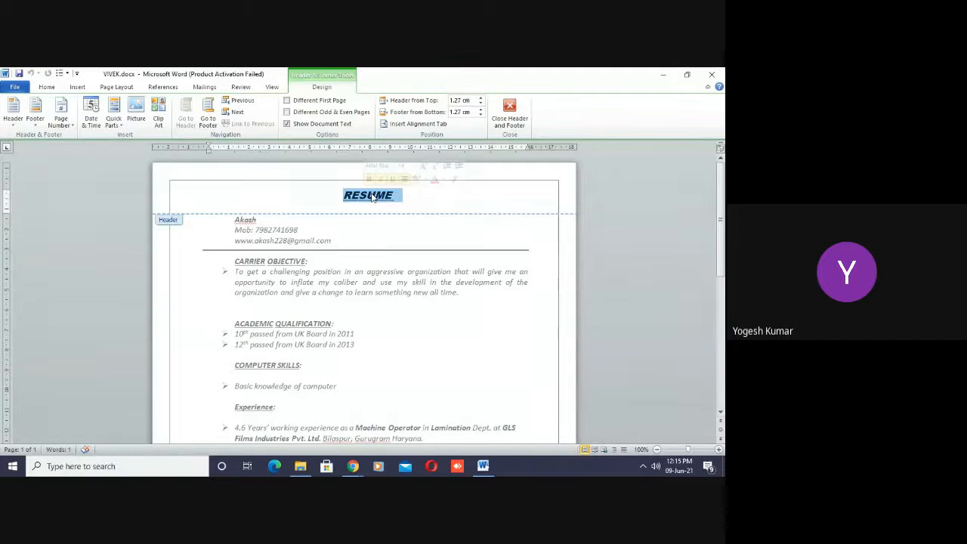
{"action": "double_click", "coordinate": [365, 195]}
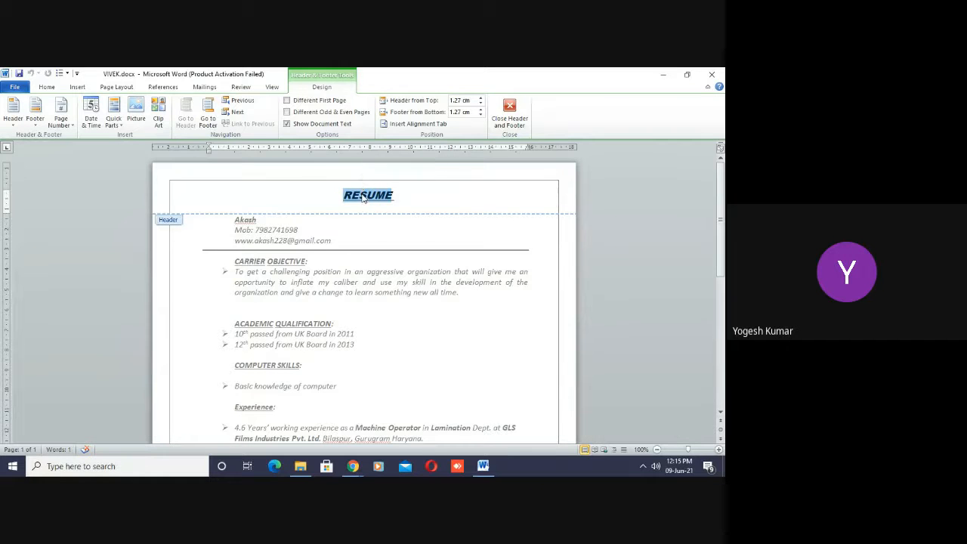
{"action": "key", "text": "ctrl+l"}
{"action": "key", "text": "ctrl+z"}
- Toggle italics off and on again for the RESUME title in the header, and return to the document body
{"action": "key", "text": "ctrl+i"}
{"action": "key", "text": "ctrl+i"}
{"action": "key", "text": "ctrl+i"}
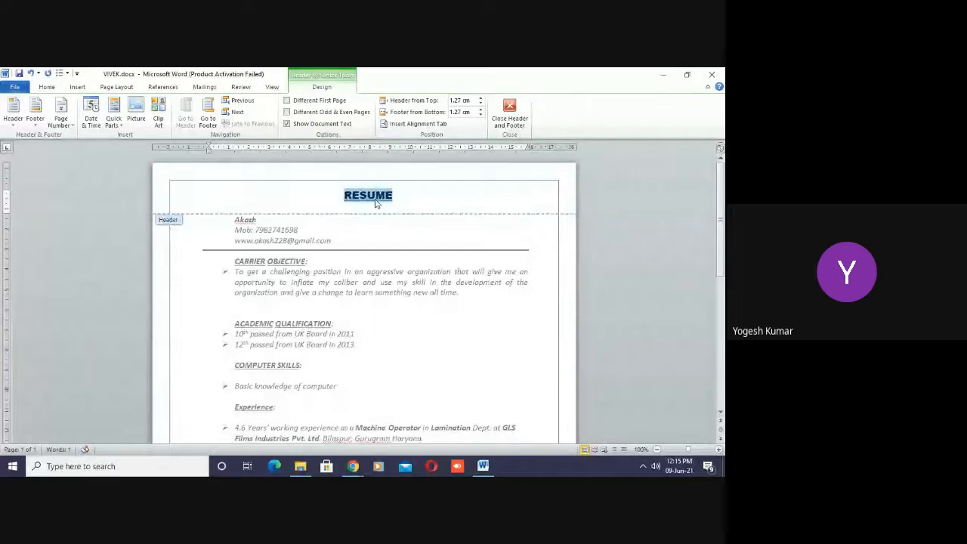
{"action": "key", "text": "ctrl+i"}
{"action": "key", "text": "ctrl+i"}
{"action": "key", "text": "ctrl+i"}
{"action": "key", "text": "ctrl+i"}
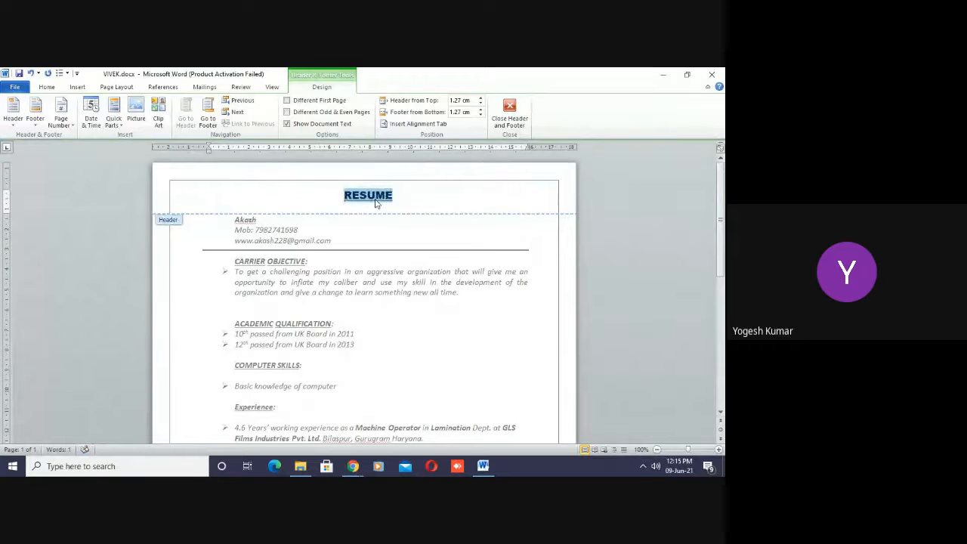
{"action": "key", "text": "ctrl+i"}
{"action": "double_click", "coordinate": [259, 222]}
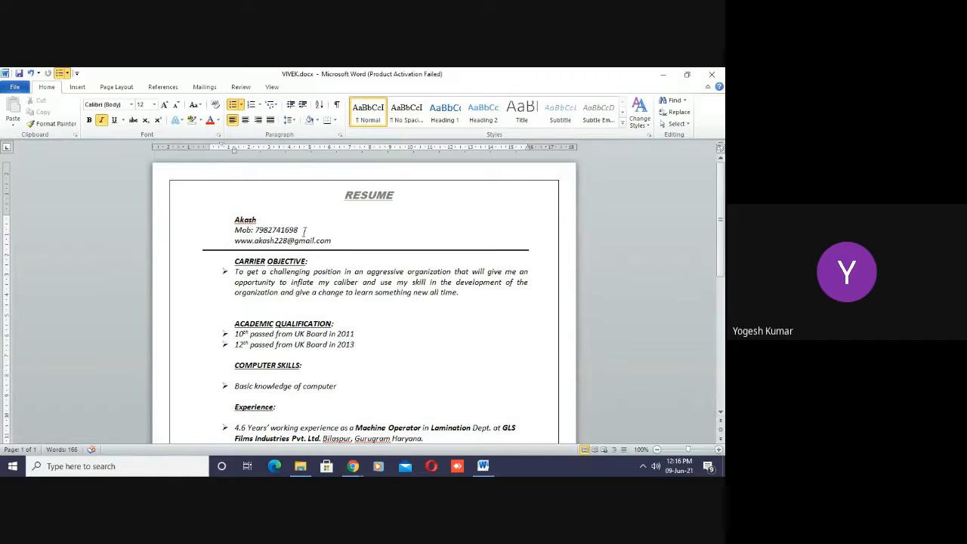
- Delete the drawn horizontal line between the contact details and the CARRIER OBJECTIVE heading
{"action": "left_click", "coordinate": [300, 229]}
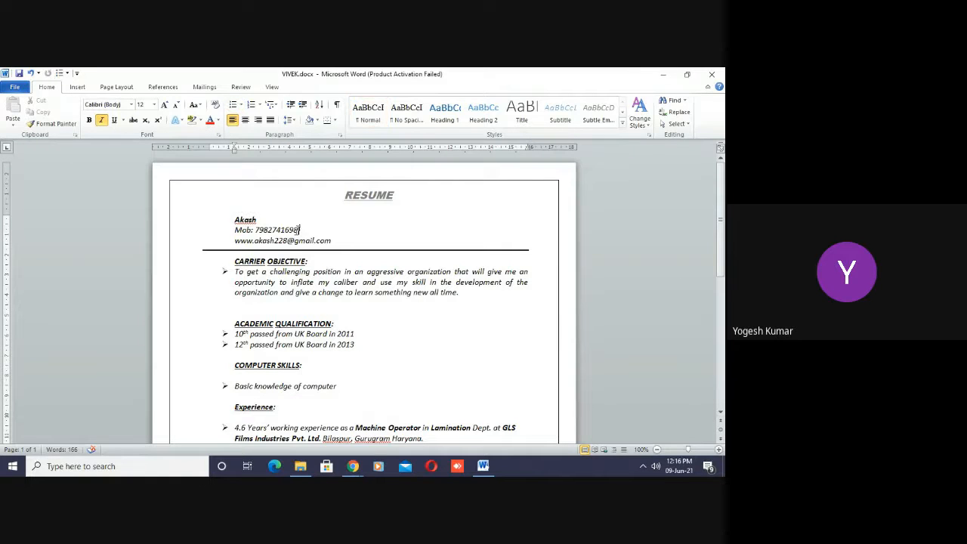
{"action": "left_click", "coordinate": [235, 221]}
{"action": "left_click", "coordinate": [299, 250]}
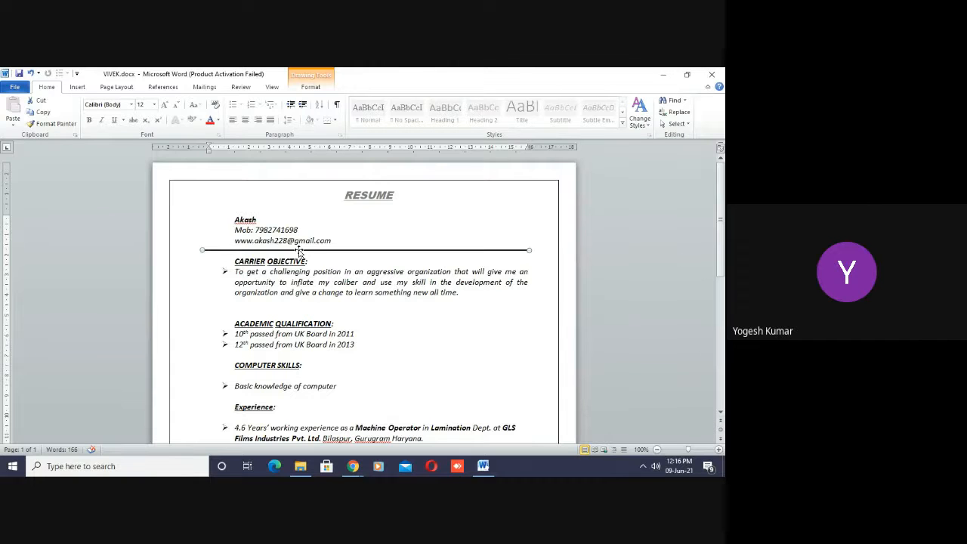
{"action": "key", "text": "Delete"}
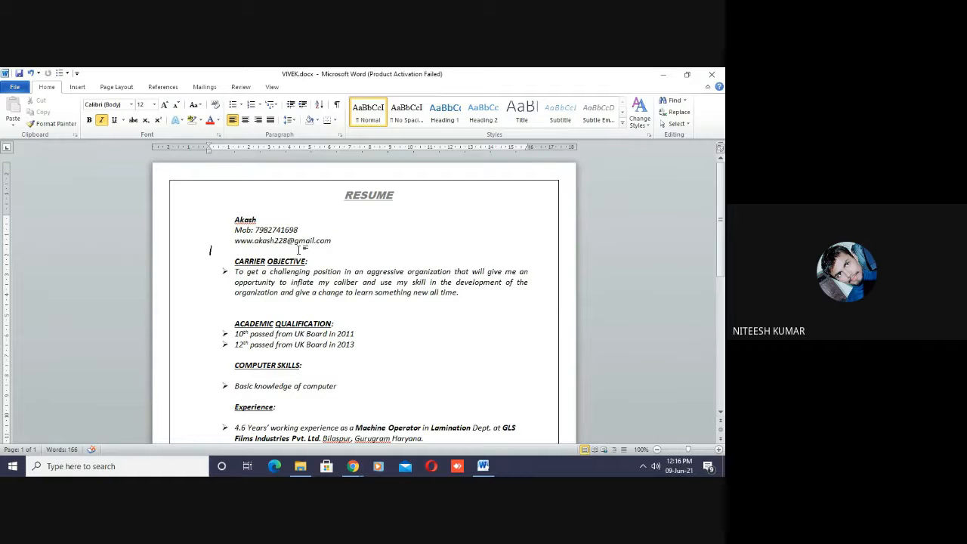
- Try an automatic double divider line from === below the contact details, and remove it together with its characters
{"action": "type", "text": "==="}
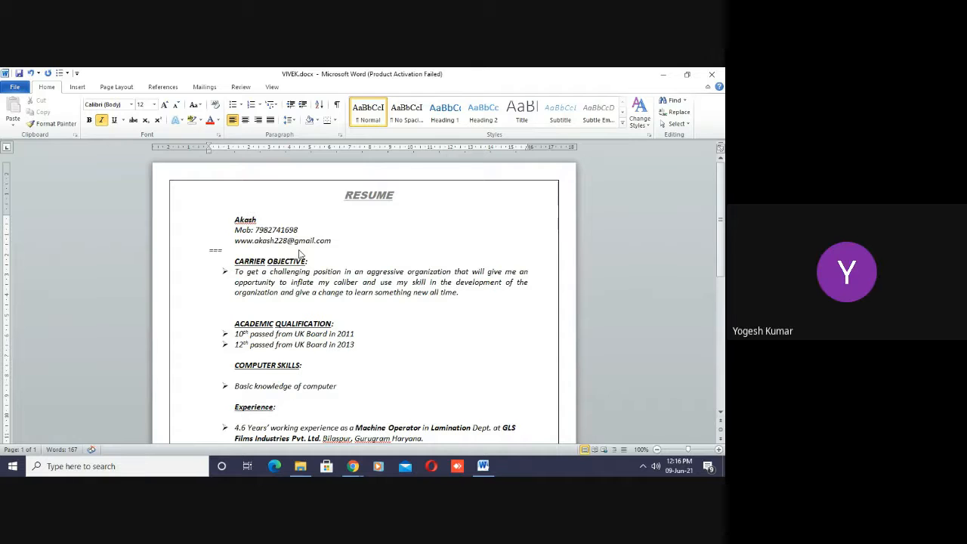
{"action": "key", "text": "Return"}
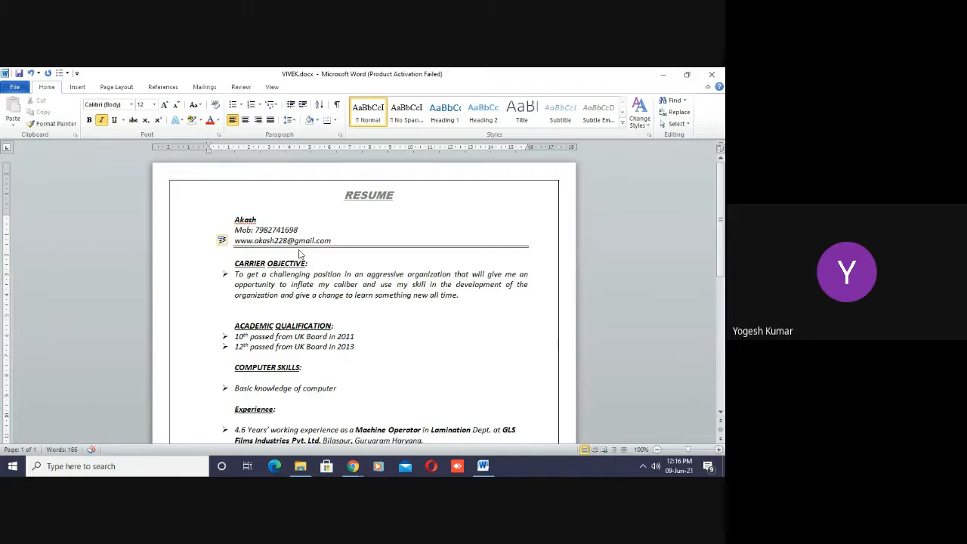
{"action": "key", "text": "ctrl+z"}
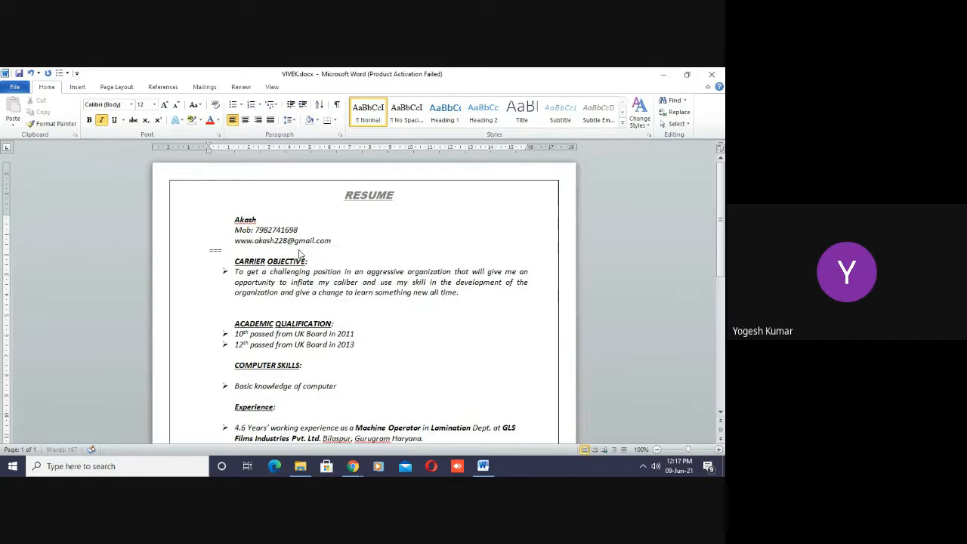
{"action": "key", "text": "BackSpace"}
{"action": "key", "text": "BackSpace"}
{"action": "key", "text": "BackSpace"}
- Insert an automatic thick divider line from ### below the contact details
{"action": "type", "text": "###"}
{"action": "key", "text": "Return"}
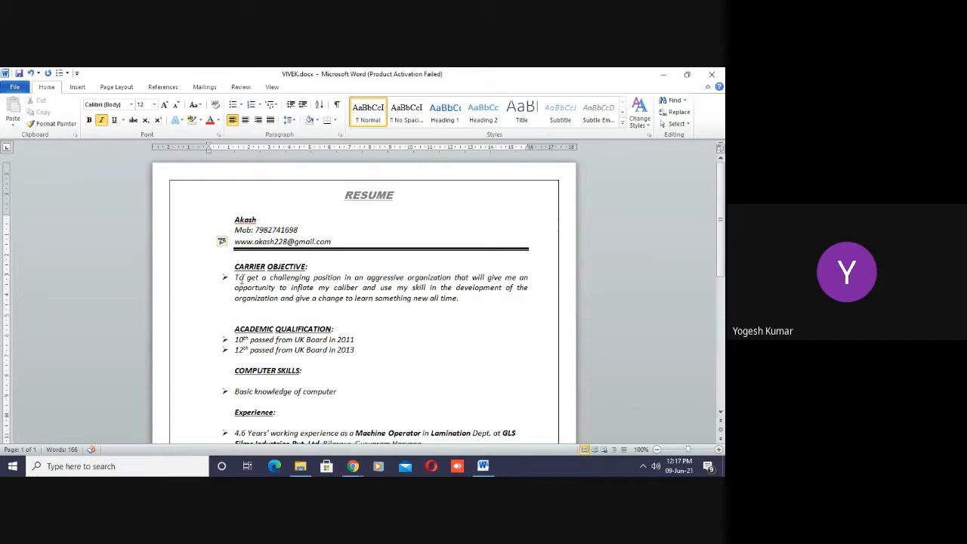
- Delete one blank line between the career objective paragraph and the ACADEMIC QUALIFICATION heading
{"action": "left_click", "coordinate": [243, 278]}
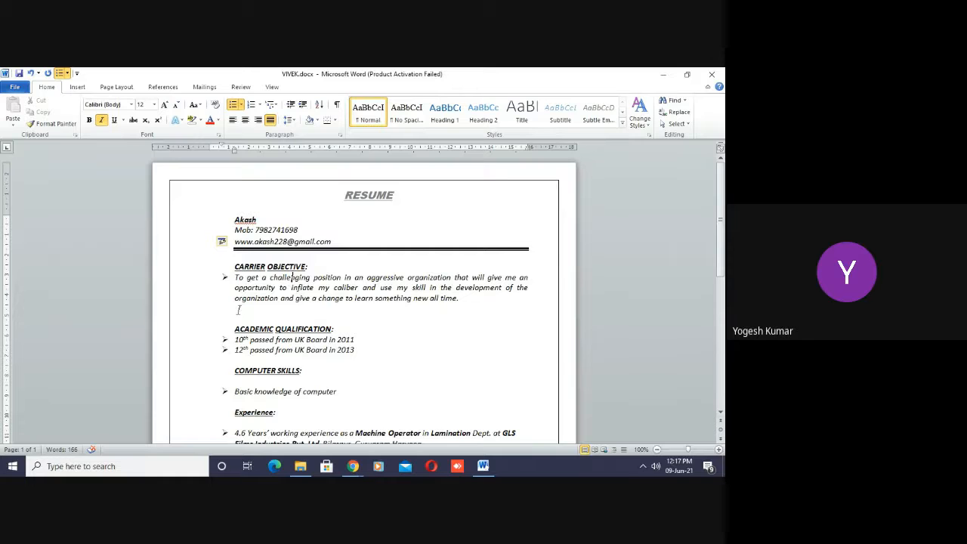
{"action": "left_click", "coordinate": [239, 309]}
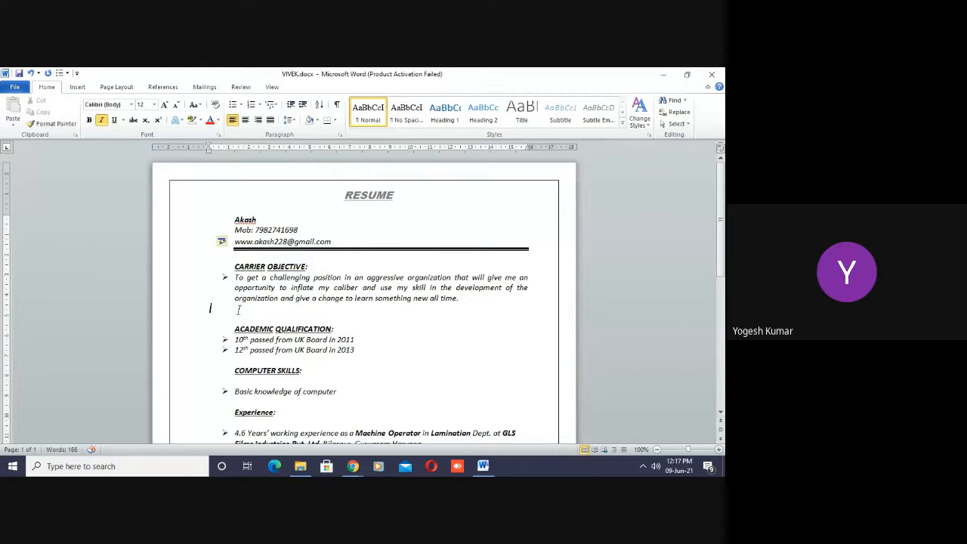
{"action": "key", "text": "Delete"}
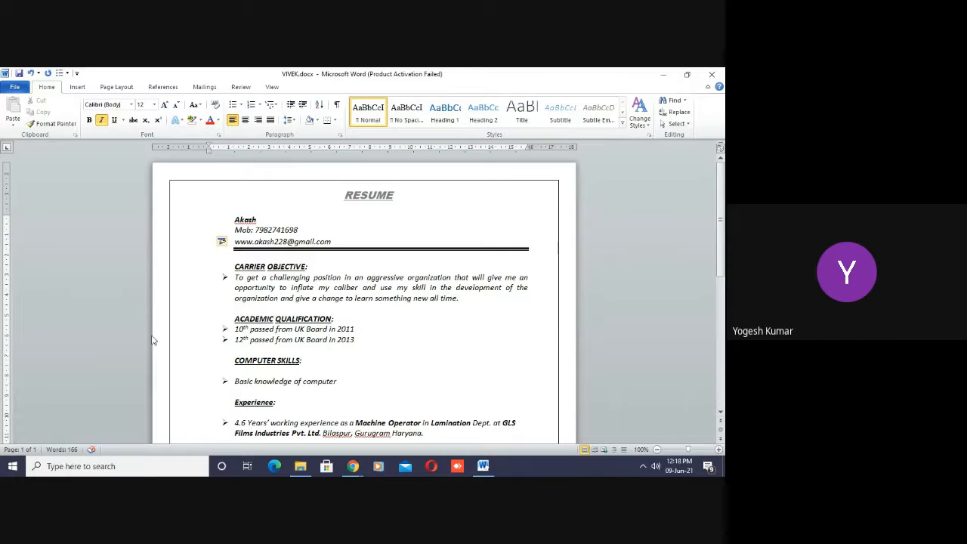
{"action": "left_click", "coordinate": [356, 328]}
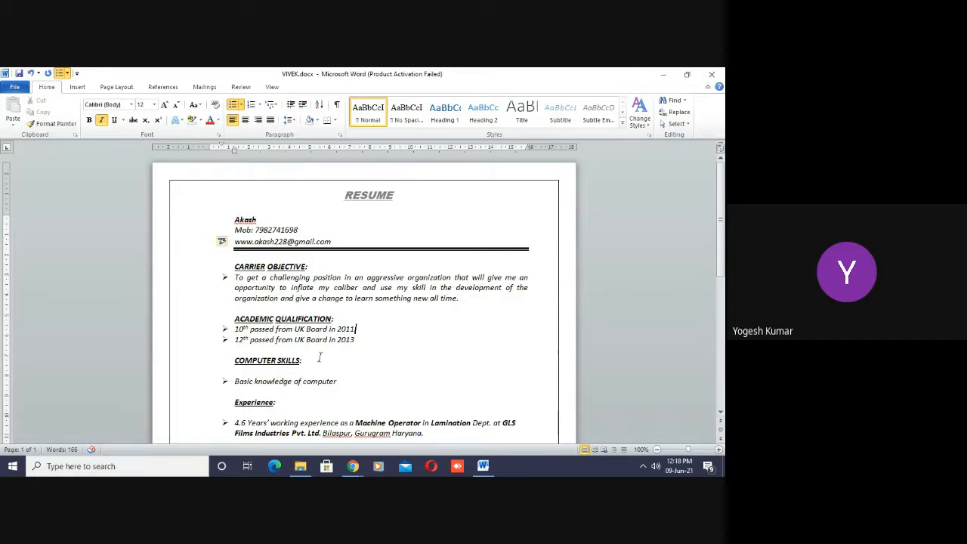
{"action": "triple_click", "coordinate": [255, 359]}
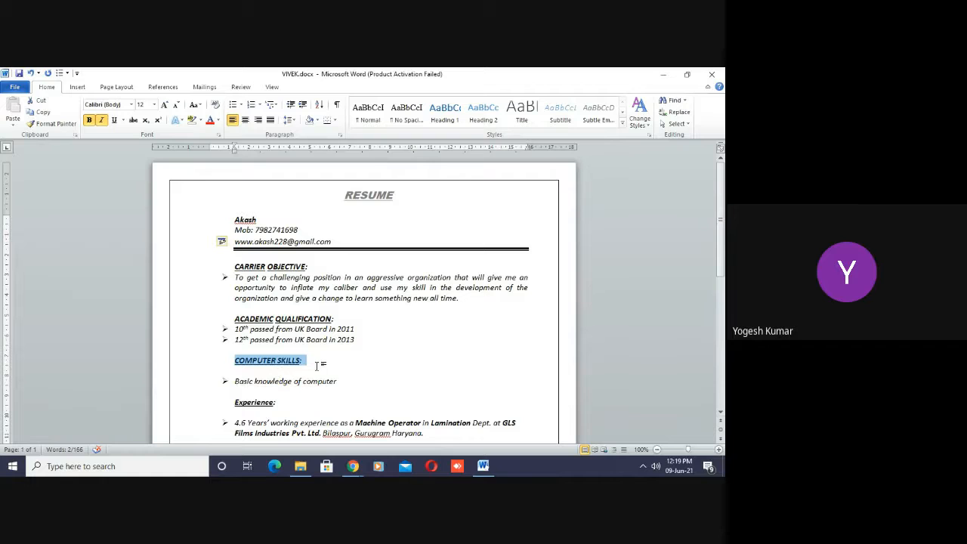
{"action": "left_click", "coordinate": [318, 367]}
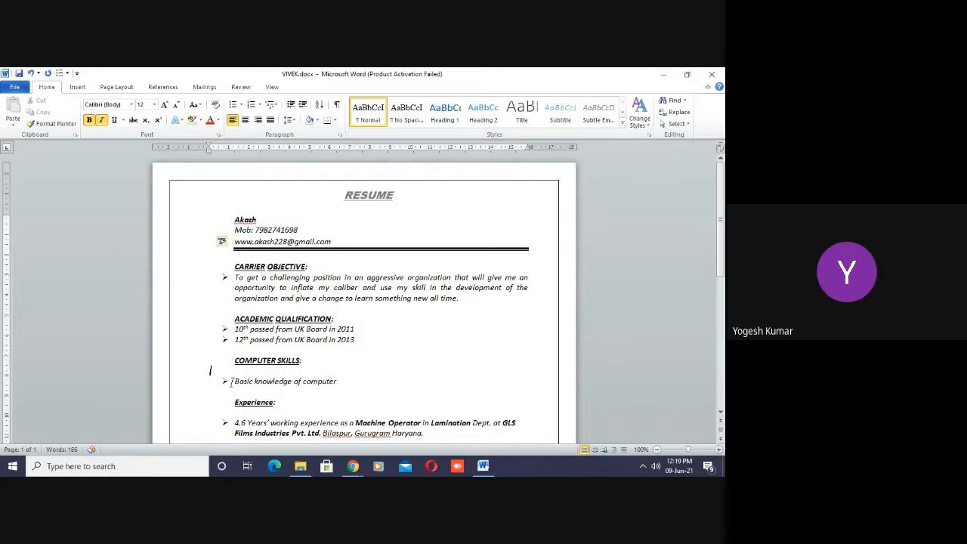
- Review the bullet library's available styles for the résumé's arrow bullets without changing them
{"action": "left_click", "coordinate": [225, 277]}
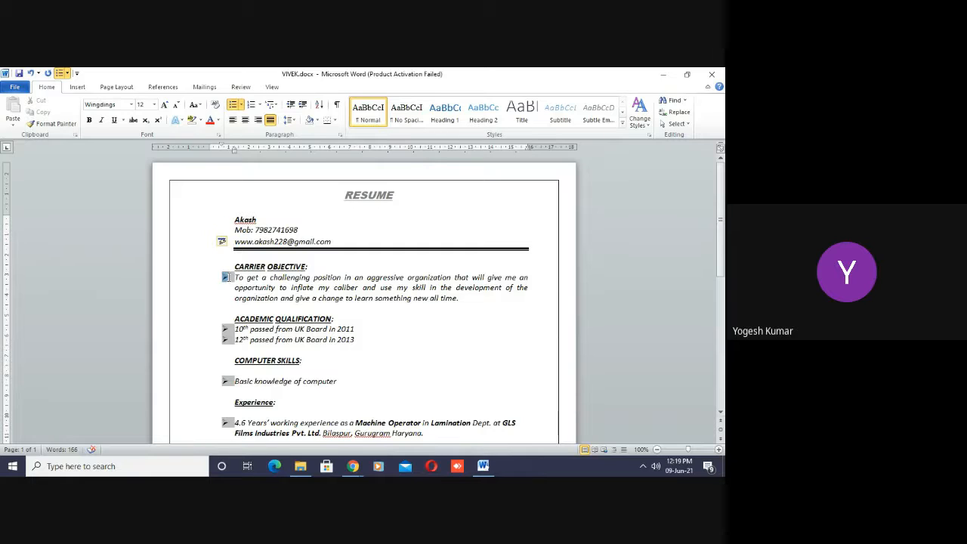
{"action": "left_click", "coordinate": [242, 105]}
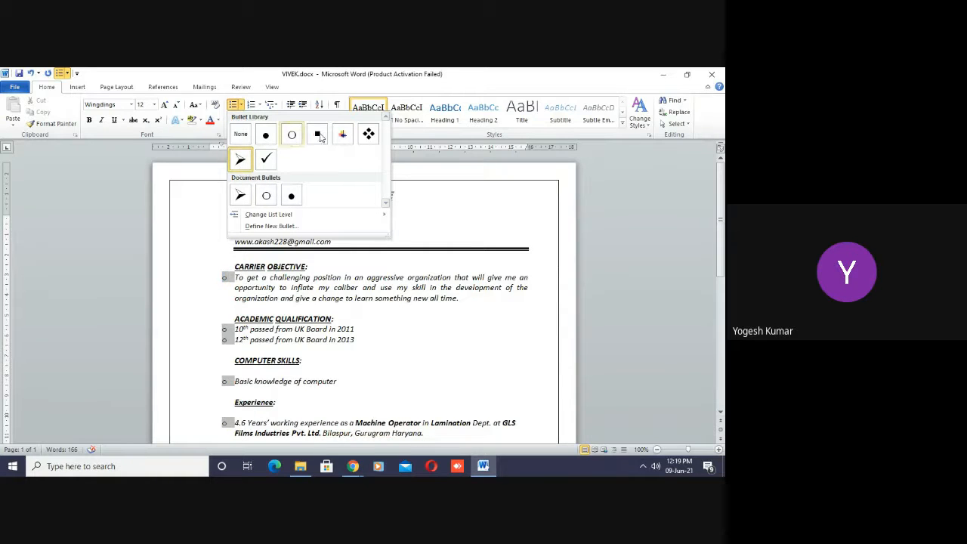
{"action": "left_click", "coordinate": [382, 371]}
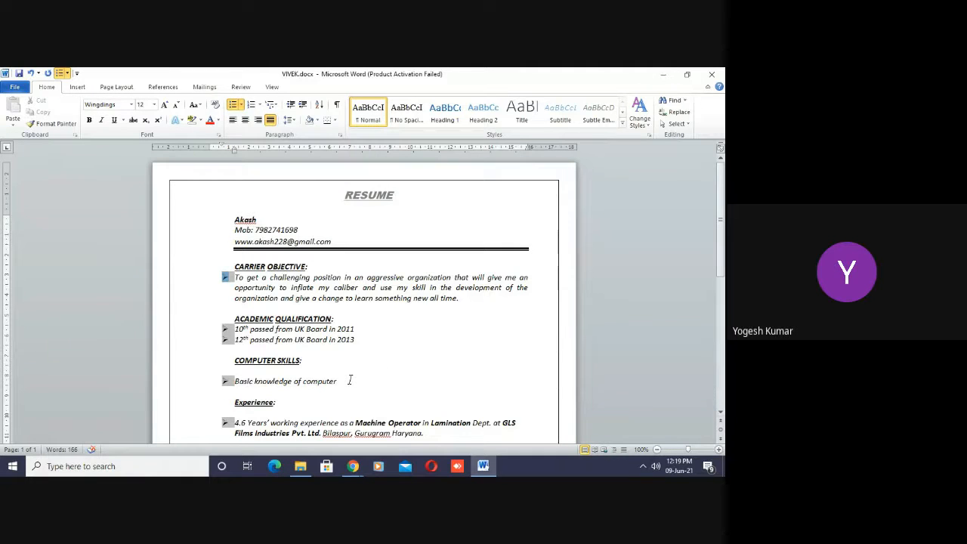
- Insert an empty bulleted line below the work experience entry in the Experience section
{"action": "left_click", "coordinate": [350, 380]}
{"action": "key", "text": "Down"}
{"action": "key", "text": "Down"}
{"action": "key", "text": "Down"}
{"action": "key", "text": "Down"}
{"action": "key", "text": "Down"}
{"action": "key", "text": "Down"}
{"action": "key", "text": "Down"}
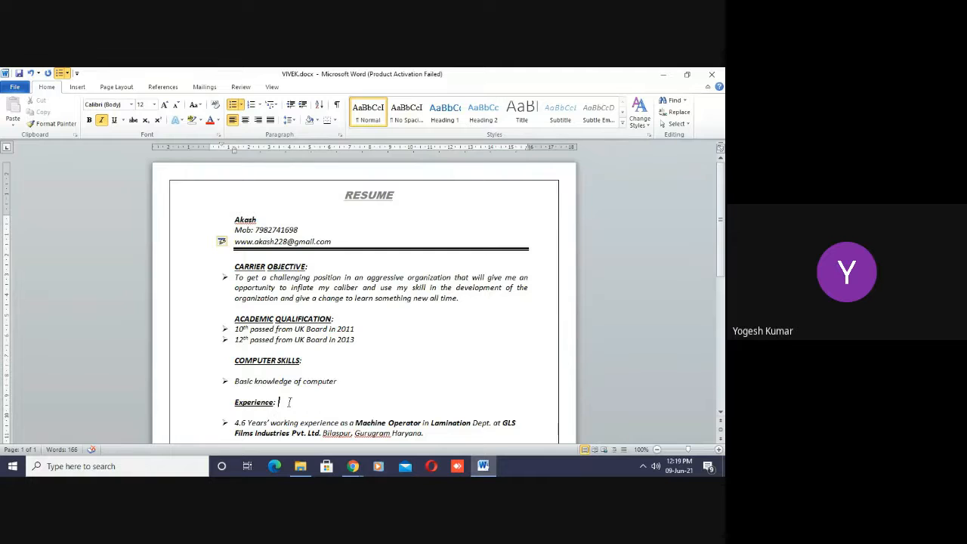
{"action": "key", "text": "Down"}
{"action": "key", "text": "Down"}
{"action": "key", "text": "Down"}
{"action": "key", "text": "Down"}
{"action": "key", "text": "Down"}
{"action": "key", "text": "Down"}
{"action": "key", "text": "Down"}
{"action": "key", "text": "Down"}
{"action": "key", "text": "Down"}
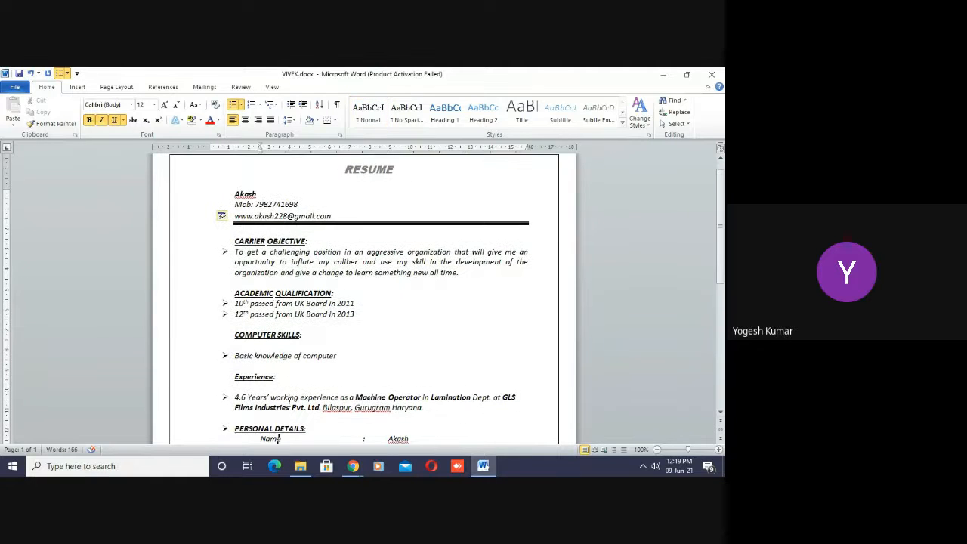
{"action": "key", "text": "Down"}
{"action": "key", "text": "Down"}
{"action": "key", "text": "Down"}
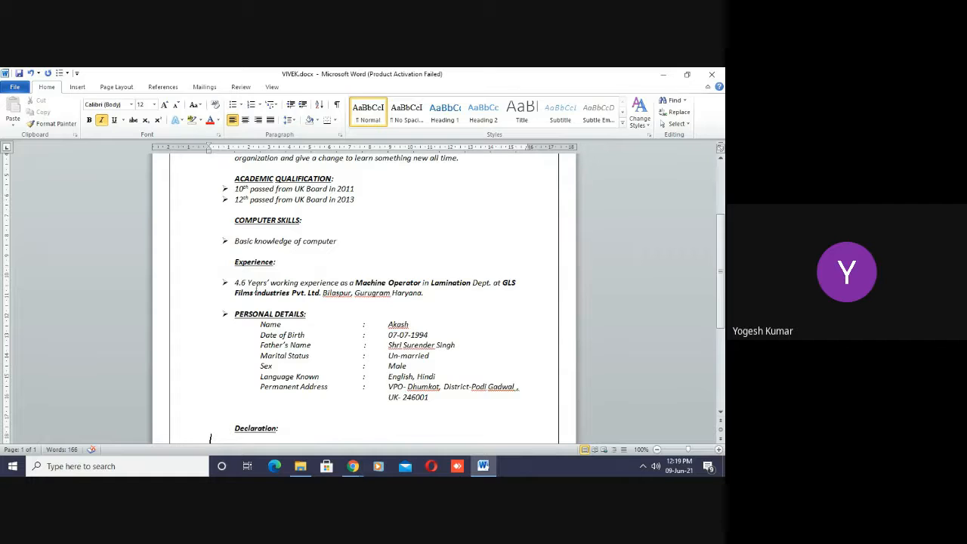
{"action": "left_click", "coordinate": [428, 297]}
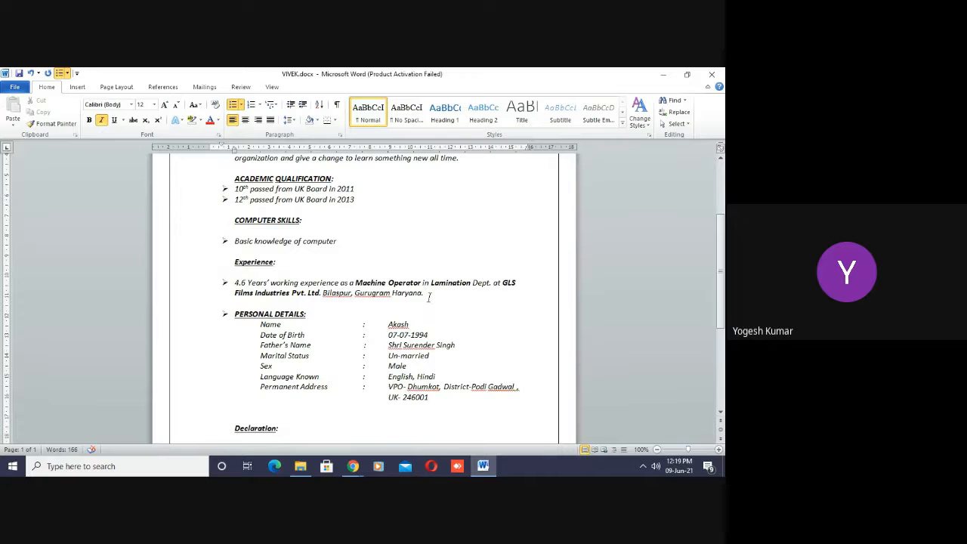
{"action": "key", "text": "Return"}
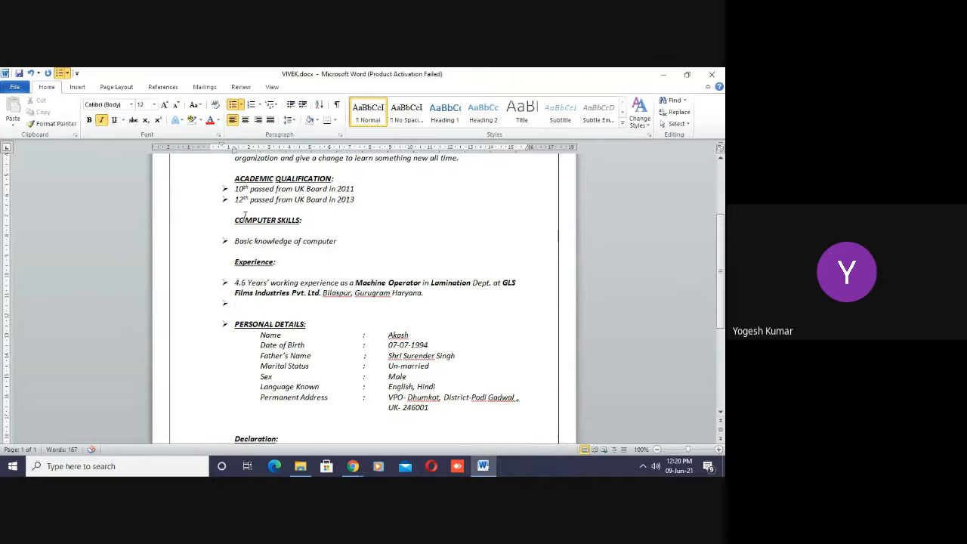
- Remove the bullet from the empty line below the work experience entry, keeping the line blank
{"action": "left_click", "coordinate": [310, 216]}
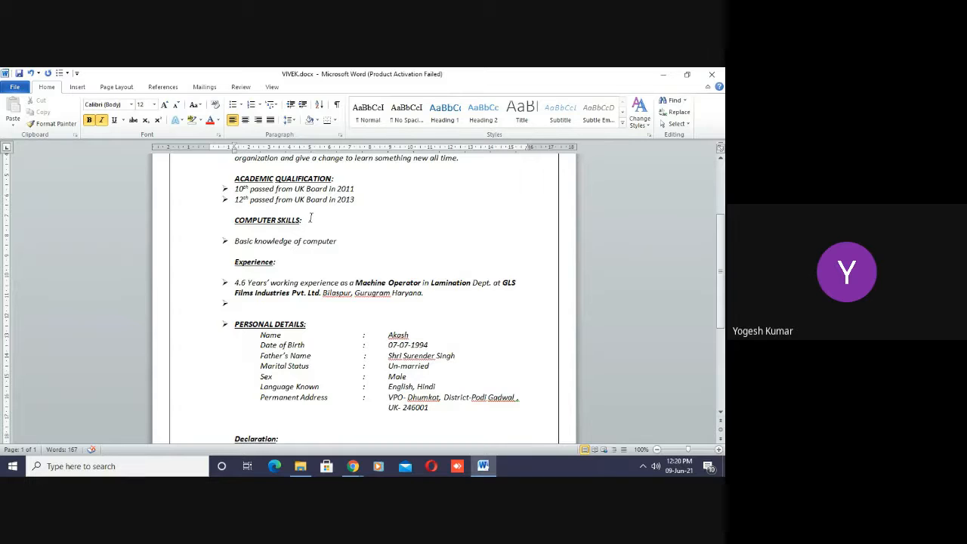
{"action": "key", "text": "Down"}
{"action": "key", "text": "Down"}
{"action": "key", "text": "Down"}
{"action": "key", "text": "Down"}
{"action": "key", "text": "Down"}
{"action": "key", "text": "Down"}
{"action": "key", "text": "Down"}
{"action": "key", "text": "Down"}
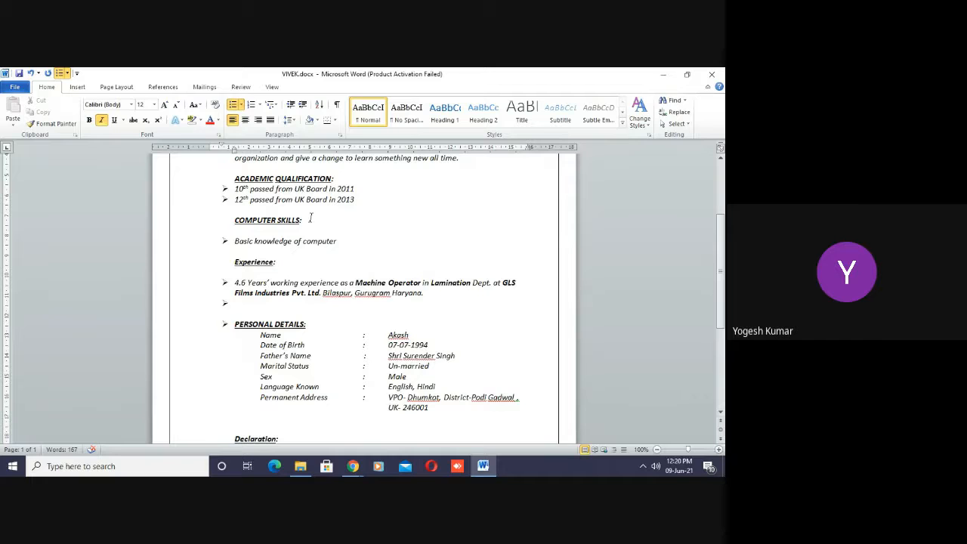
{"action": "key", "text": "BackSpace"}
- Remove the arrow bullet from the PERSONAL DETAILS heading
{"action": "key", "text": "Down"}
{"action": "key", "text": "Down"}
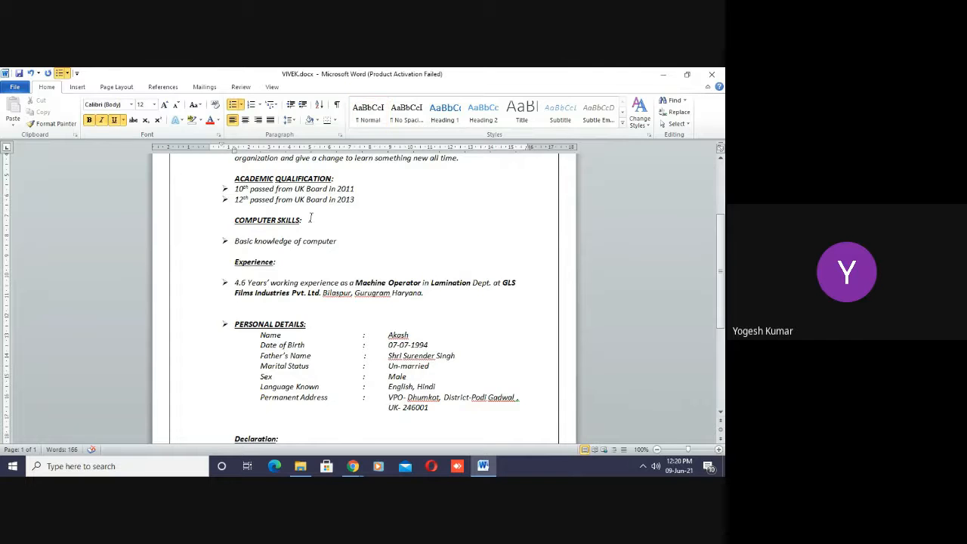
{"action": "key", "text": "Left"}
{"action": "key", "text": "Right"}
{"action": "key", "text": "BackSpace"}
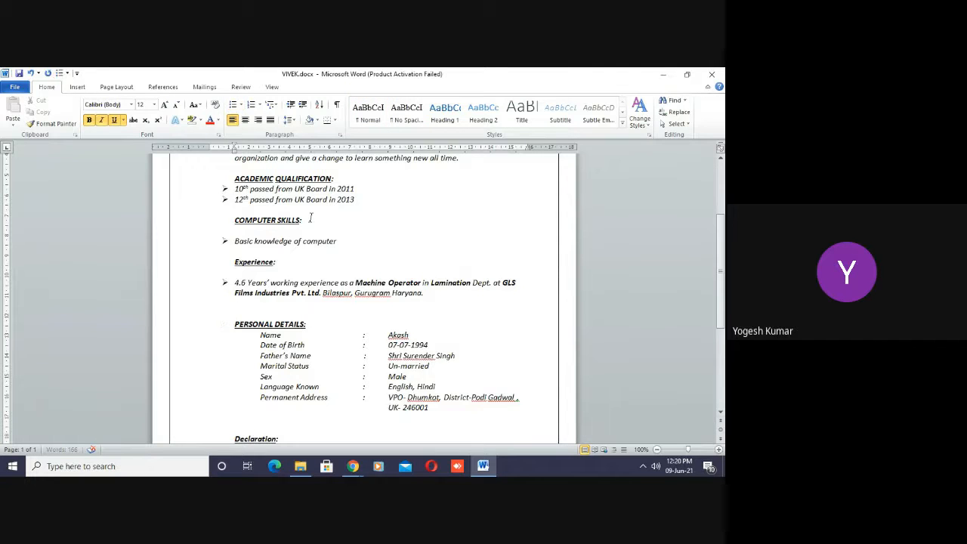
- Delete all the existing entries under PERSONAL DETAILS, from the Name row through the Permanent Address row
{"action": "key", "text": "Down"}
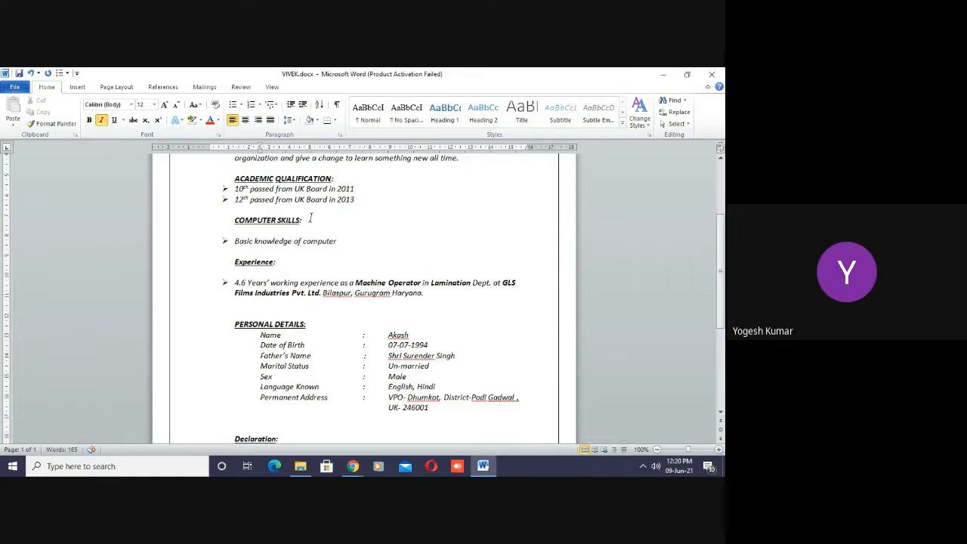
{"action": "key", "text": "Down"}
{"action": "key", "text": "Down"}
{"action": "key", "text": "Up"}
{"action": "key", "text": "Down"}
{"action": "key", "text": "Down"}
{"action": "key", "text": "Down"}
{"action": "key", "text": "Down"}
{"action": "key", "text": "Down"}
{"action": "key", "text": "Up"}
{"action": "key", "text": "Up"}
{"action": "key", "text": "Up"}
{"action": "key", "text": "Up"}
{"action": "key", "text": "shift+Down"}
{"action": "key", "text": "shift+Down"}
{"action": "key", "text": "shift+Down"}
{"action": "key", "text": "shift+Down"}
{"action": "key", "text": "shift+Down"}
{"action": "key", "text": "shift+Down"}
{"action": "key", "text": "shift+Down"}
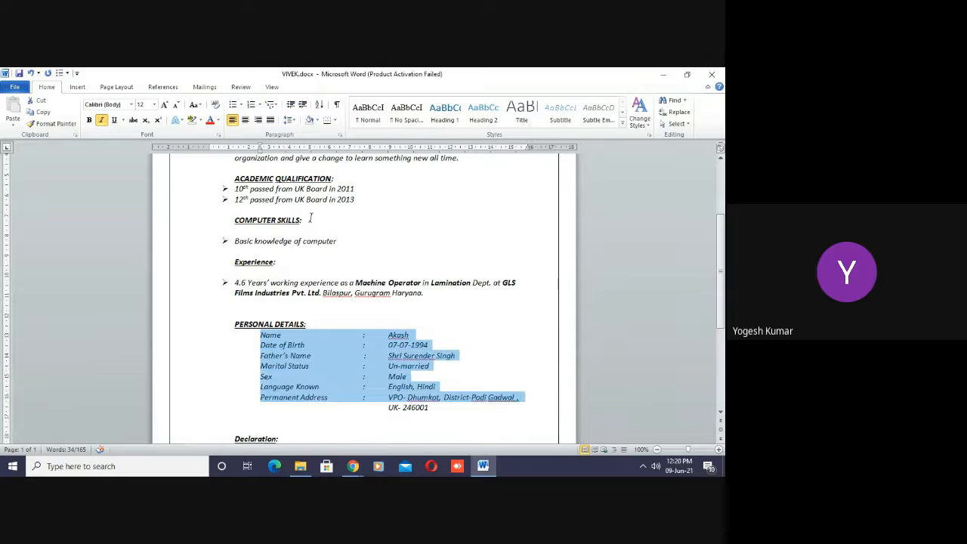
{"action": "key", "text": "shift+Down"}
{"action": "key", "text": "Delete"}
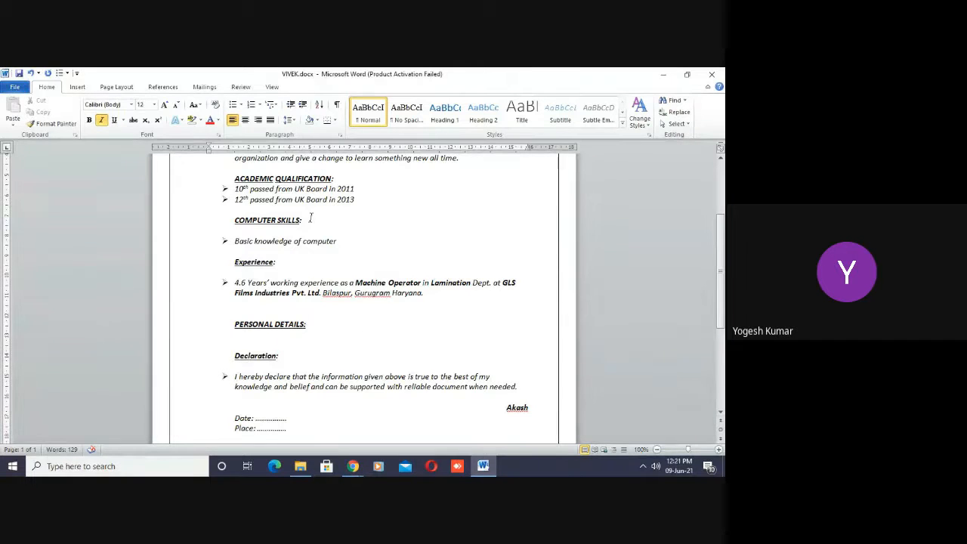
- Add an indented Father's Name row under PERSONAL DETAILS, with a tab-aligned colon and the father's full name
{"action": "key", "text": "ctrl"}
{"action": "type", "text": "F"}
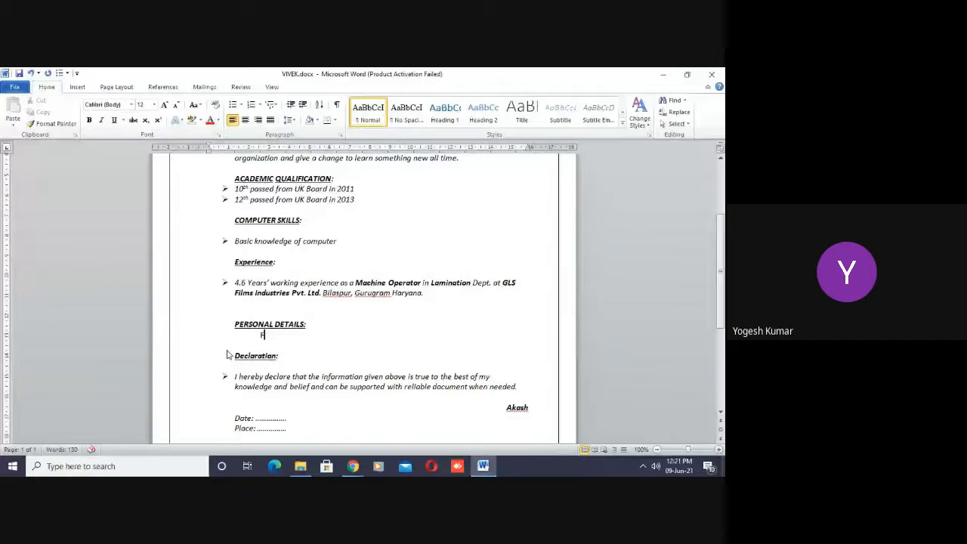
{"action": "type", "text": "ather'"}
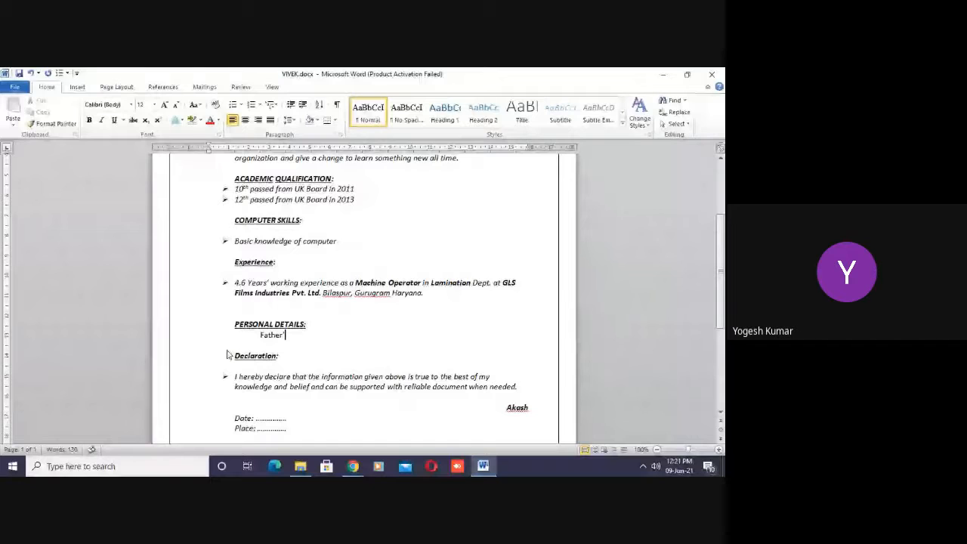
{"action": "type", "text": "s Name"}
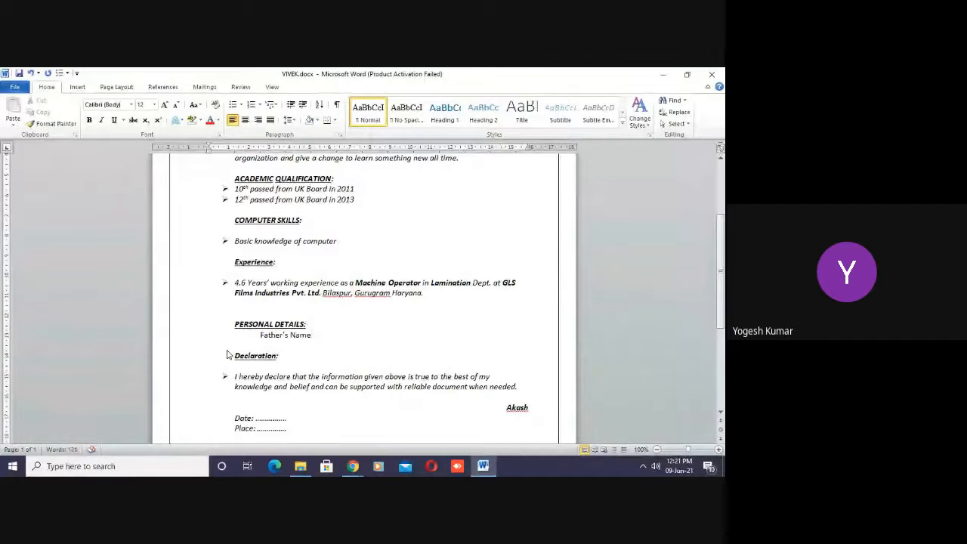
{"action": "type", "text": "-"}
{"action": "key", "text": "BackSpace"}
{"action": "type", "text": ":"}
{"action": "key", "text": "Tab"}
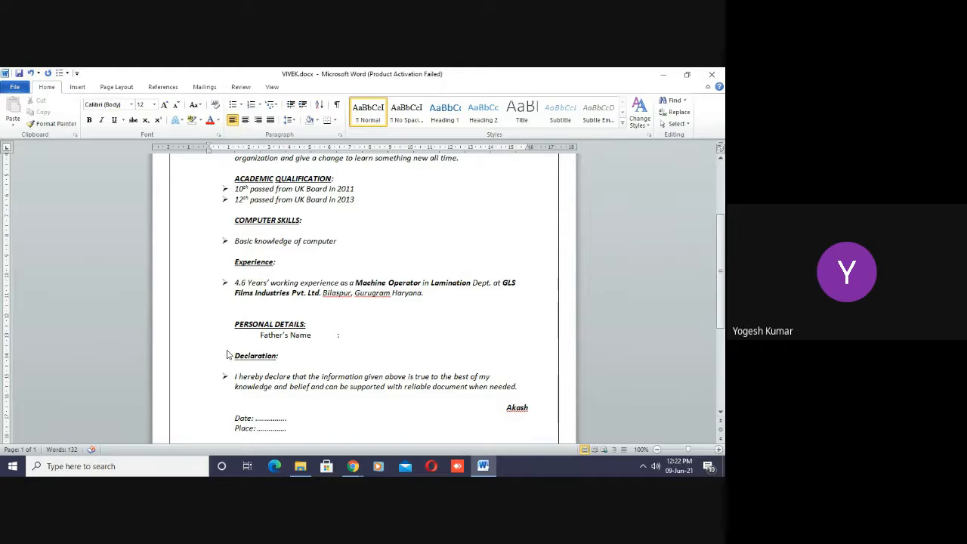
{"action": "key", "text": "Return"}
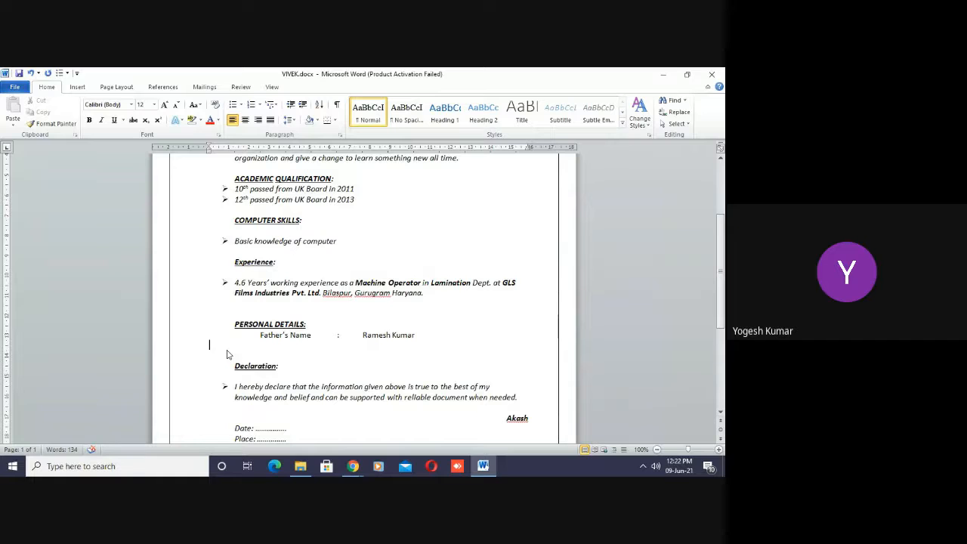
- Add a Date of Birth row below Father's Name, with an aligned colon and the person's birth date
{"action": "key", "text": "Tab"}
{"action": "key", "text": "Tab"}
{"action": "key", "text": "BackSpace"}
{"action": "key", "text": "BackSpace"}
{"action": "key", "text": "Return"}
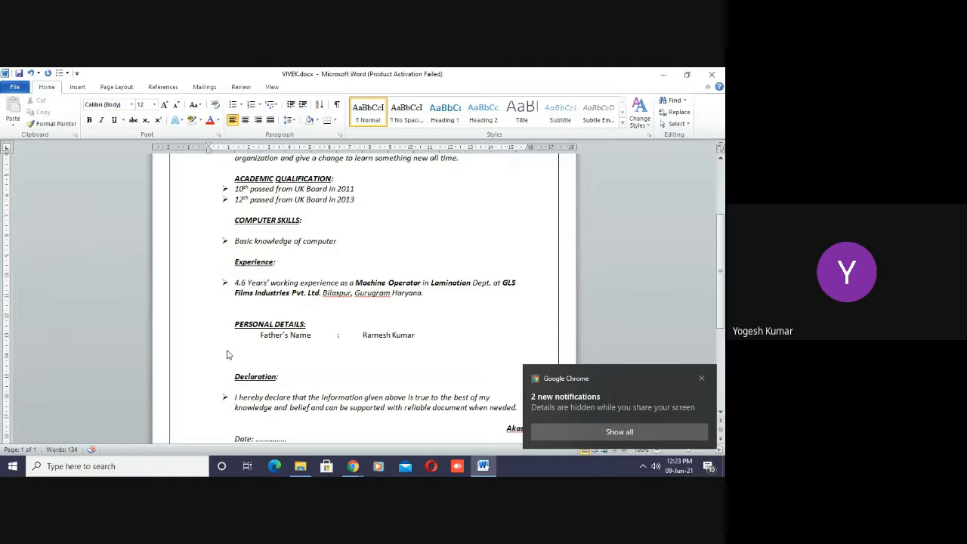
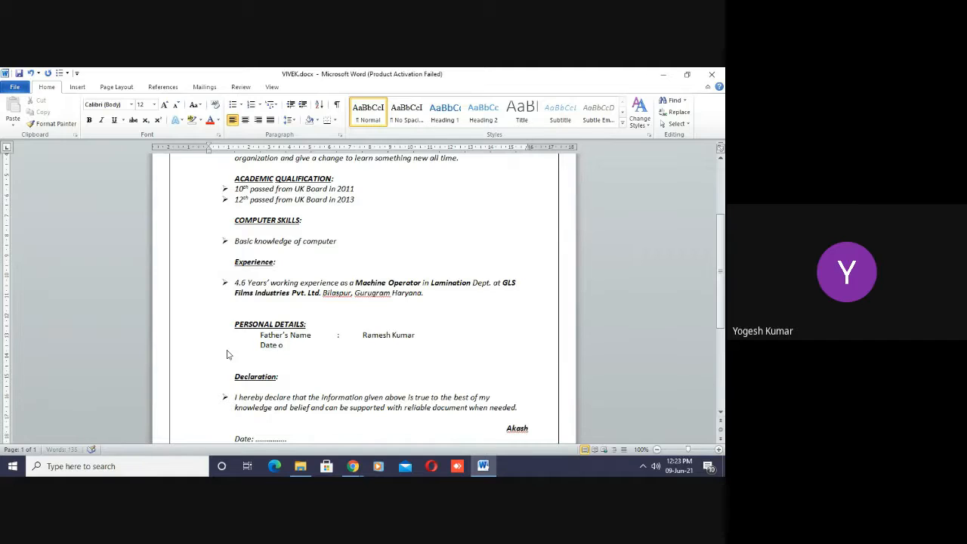
{"action": "key", "text": "Return"}
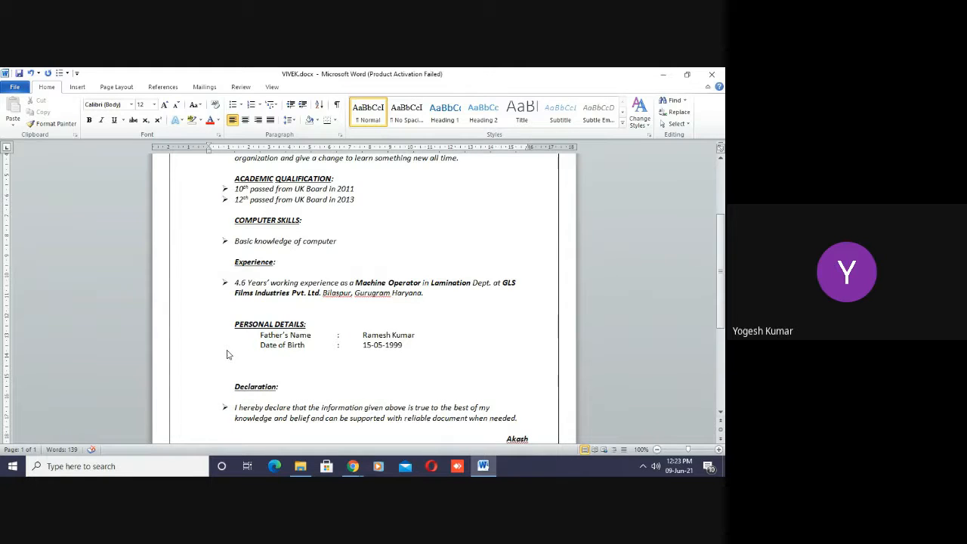
- Add a Marital Status row below Date of Birth with the aligned value Single
{"action": "key", "text": "Tab"}
{"action": "type", "text": "Marital Status"}
{"action": "key", "text": "BackSpace"}
{"action": "key", "text": "Tab"}
{"action": "type", "text": ":"}
{"action": "key", "text": "Tab"}
{"action": "type", "text": "Single"}
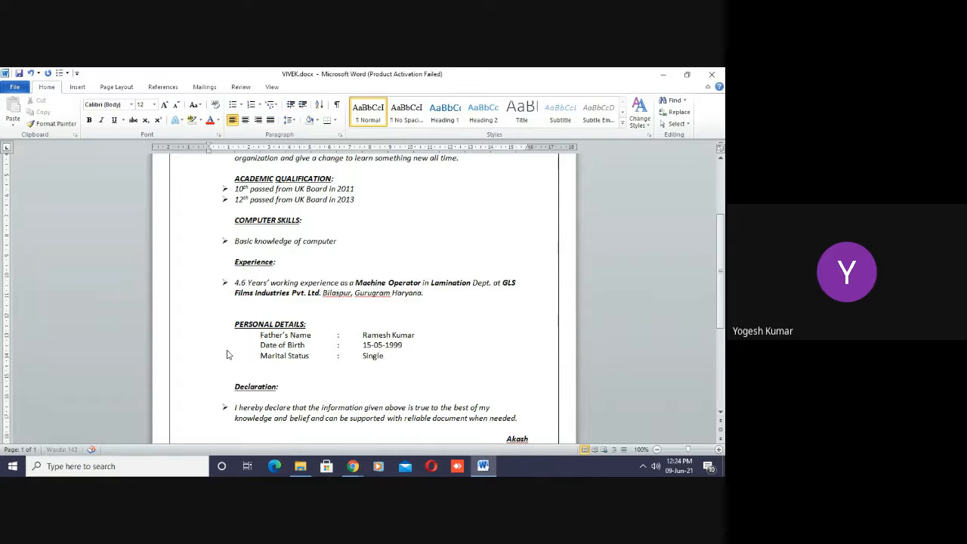
{"action": "key", "text": "Return"}
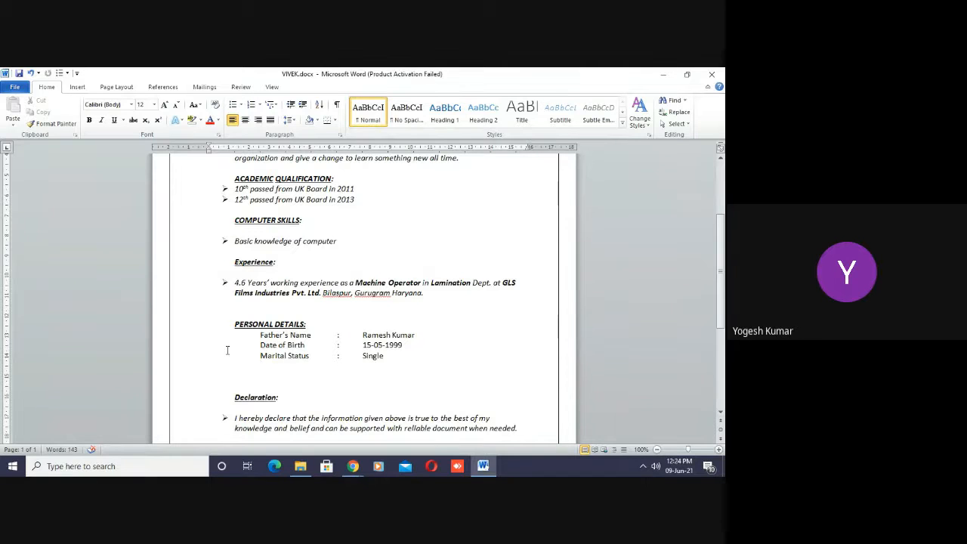
- Add a Nationality row below Marital Status with the aligned value Indian
{"action": "type", "text": "National"}
{"action": "type", "text": "ity"}
{"action": "key", "text": "Tab"}
{"action": "type", "text": ":"}
{"action": "key", "text": "Tab"}
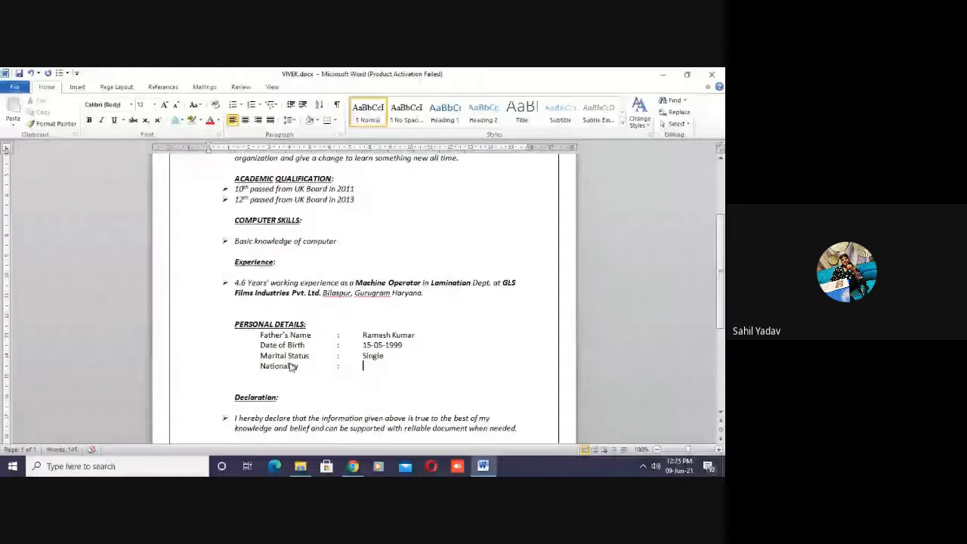
{"action": "type", "text": "Indaia"}
{"action": "key", "text": "BackSpace"}
{"action": "type", "text": "n"}
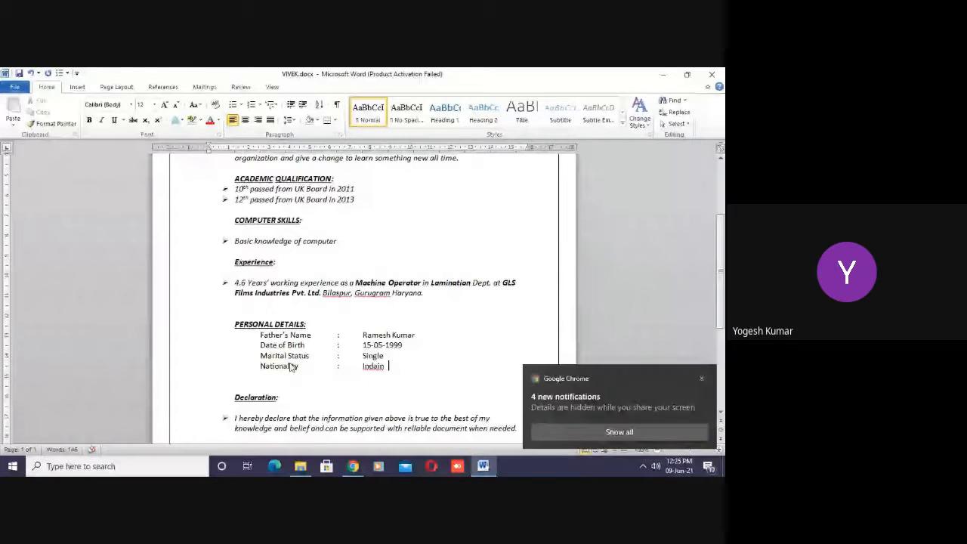
{"action": "key", "text": "BackSpace"}
{"action": "key", "text": "BackSpace"}
{"action": "key", "text": "BackSpace"}
{"action": "key", "text": "BackSpace"}
{"action": "type", "text": "ian"}
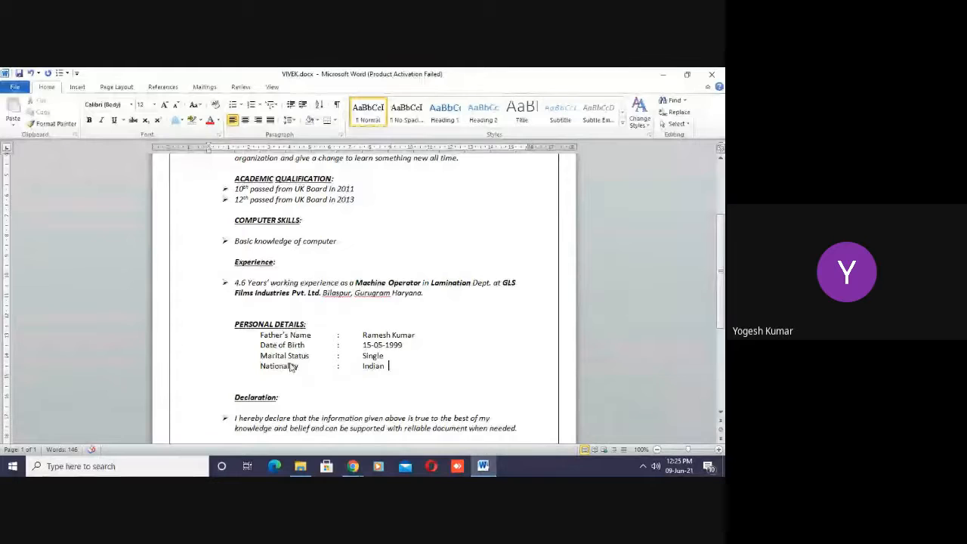
{"action": "key", "text": "BackSpace"}
{"action": "key", "text": "Return"}
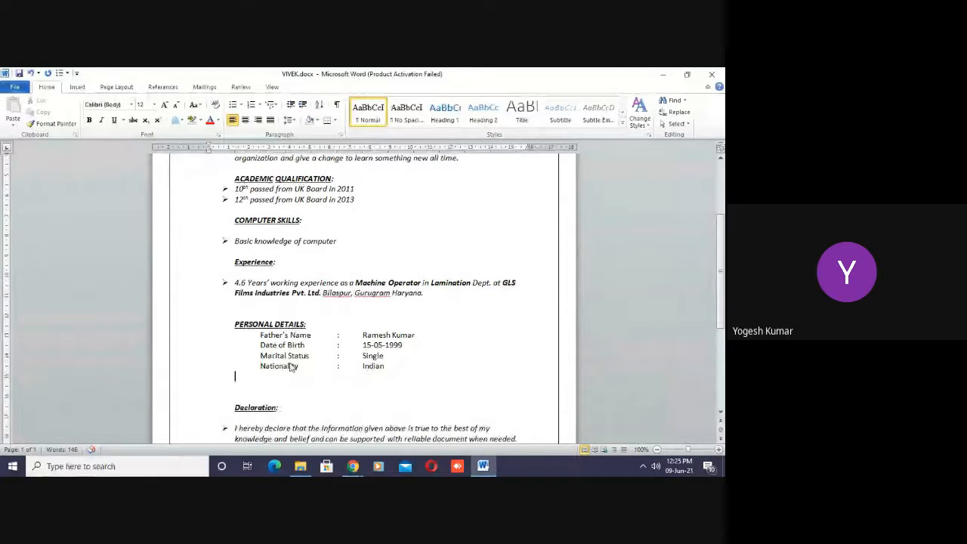
- Add a Language row below Nationality with the aligned value "Hindi, English"
{"action": "type", "text": "Lang"}
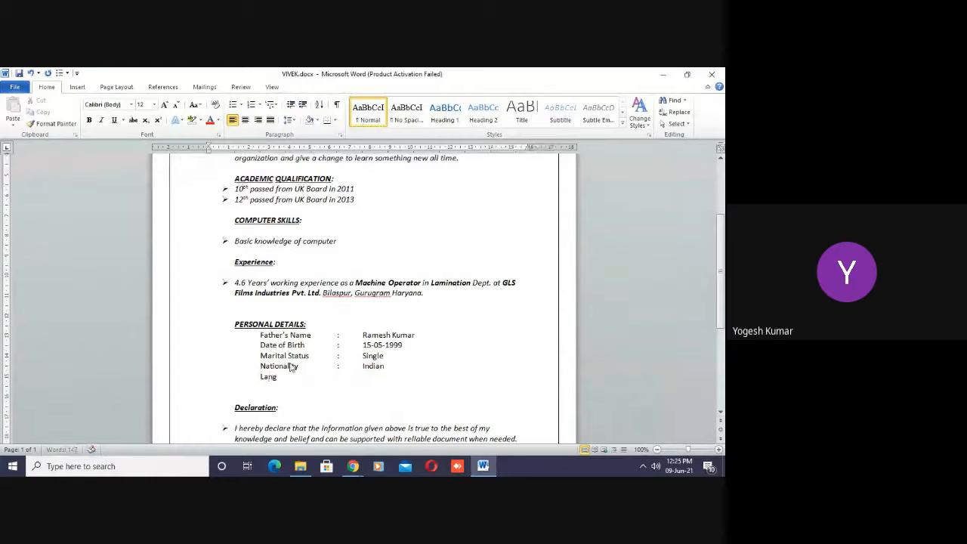
{"action": "type", "text": "uage"}
{"action": "key", "text": "Tab"}
{"action": "type", "text": ":"}
{"action": "key", "text": "Tab"}
{"action": "type", "text": "Hindi, English"}
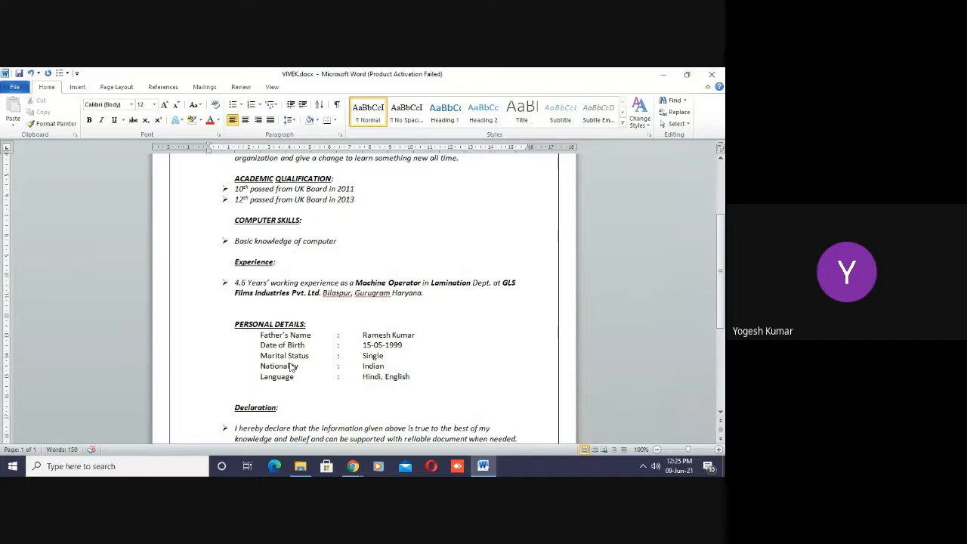
{"action": "key", "text": "Return"}
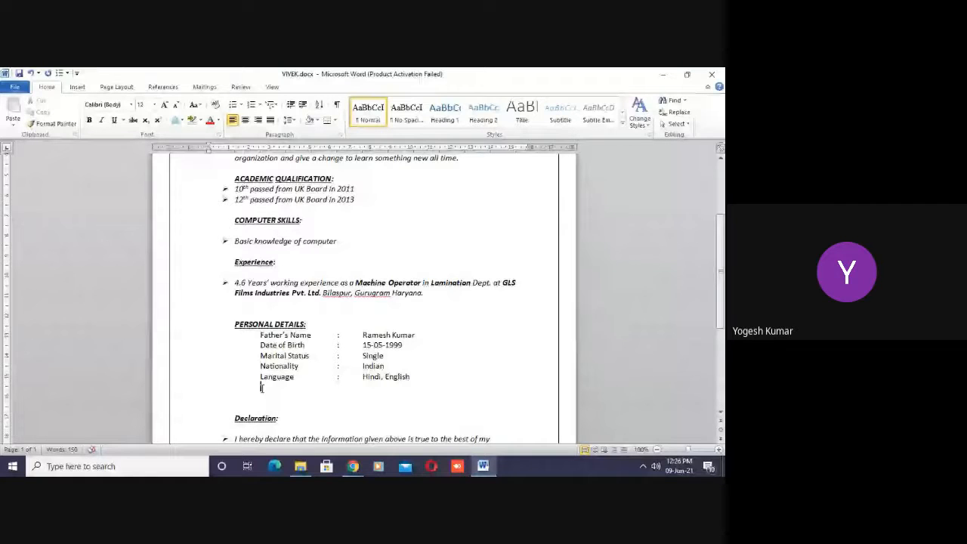
- Add an Adhaar No. row below Language, with an aligned colon and the person's ID number, ending with a new line
{"action": "left_click", "coordinate": [261, 386]}
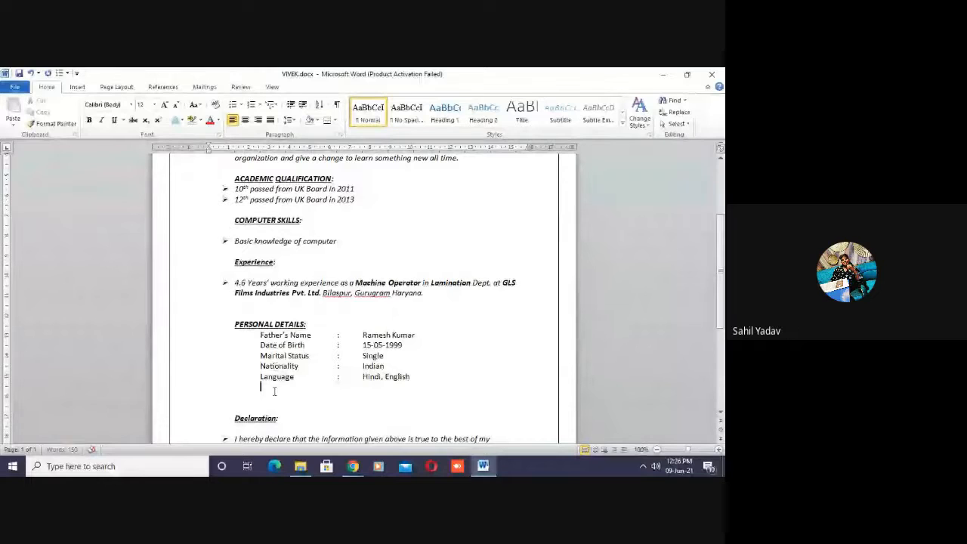
{"action": "type", "text": "A"}
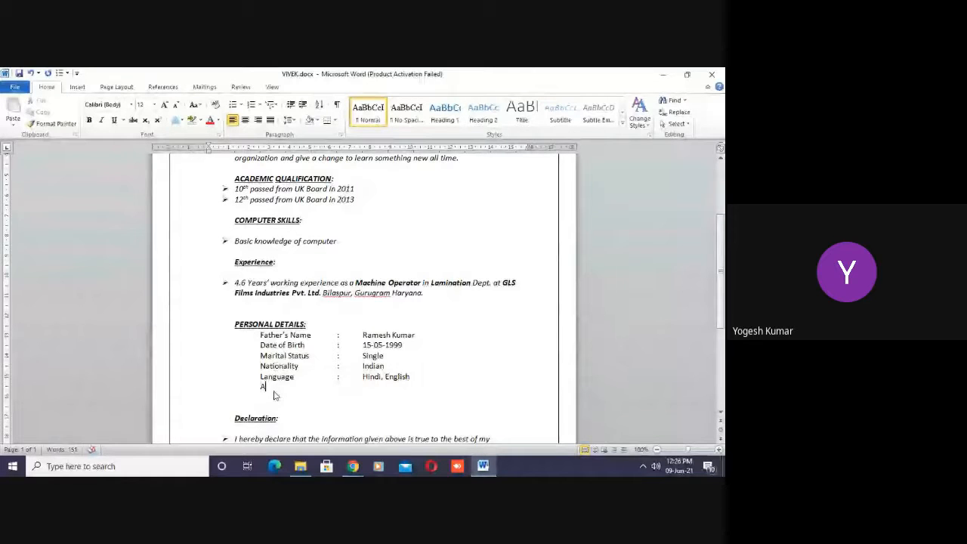
{"action": "type", "text": "dhaar No"}
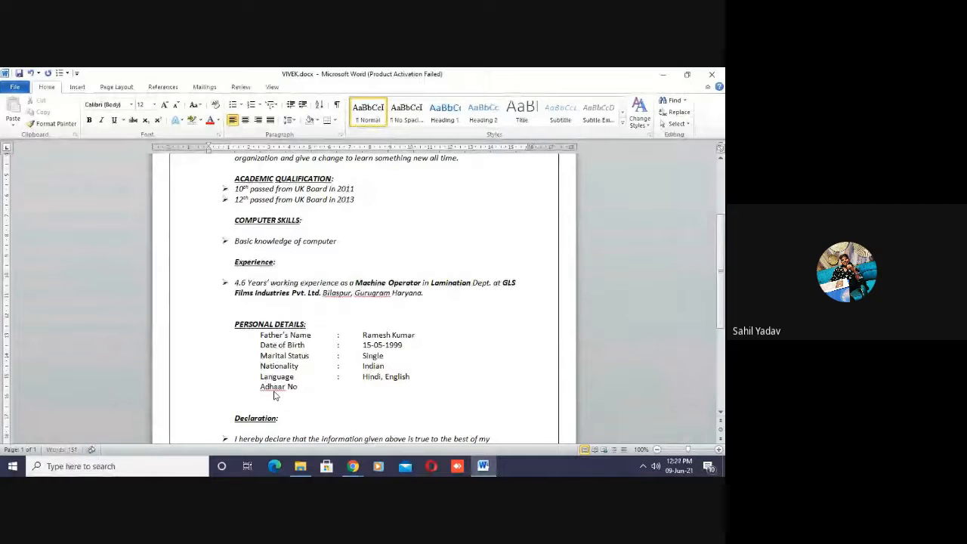
{"action": "type", "text": "."}
{"action": "key", "text": "Tab"}
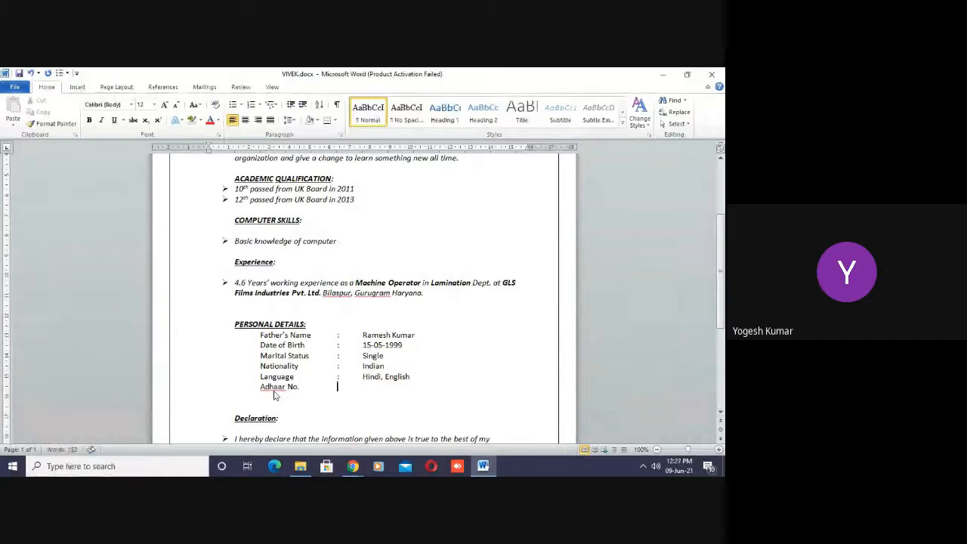
{"action": "type", "text": ":"}
{"action": "key", "text": "Tab"}
{"action": "type", "text": "1234567890"}
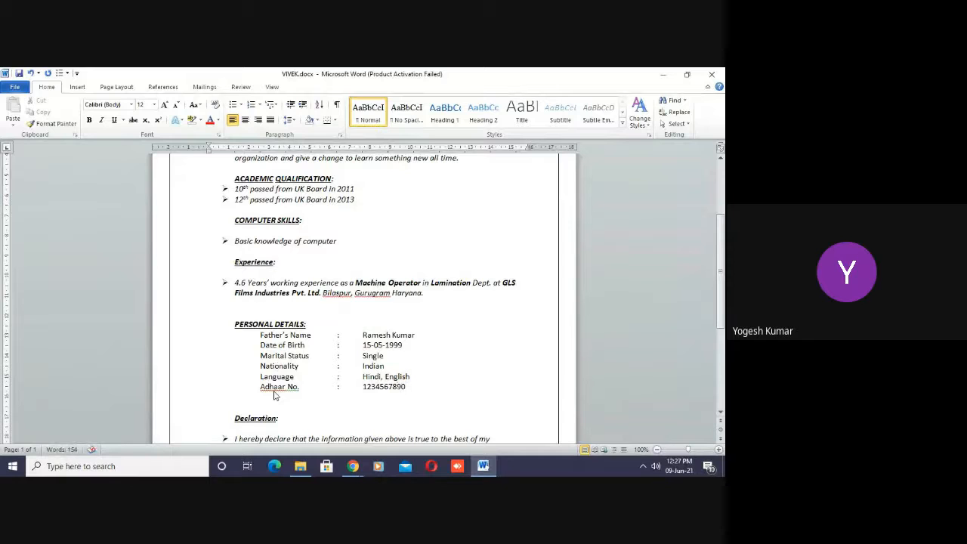
{"action": "type", "text": "12"}
{"action": "key", "text": "Return"}
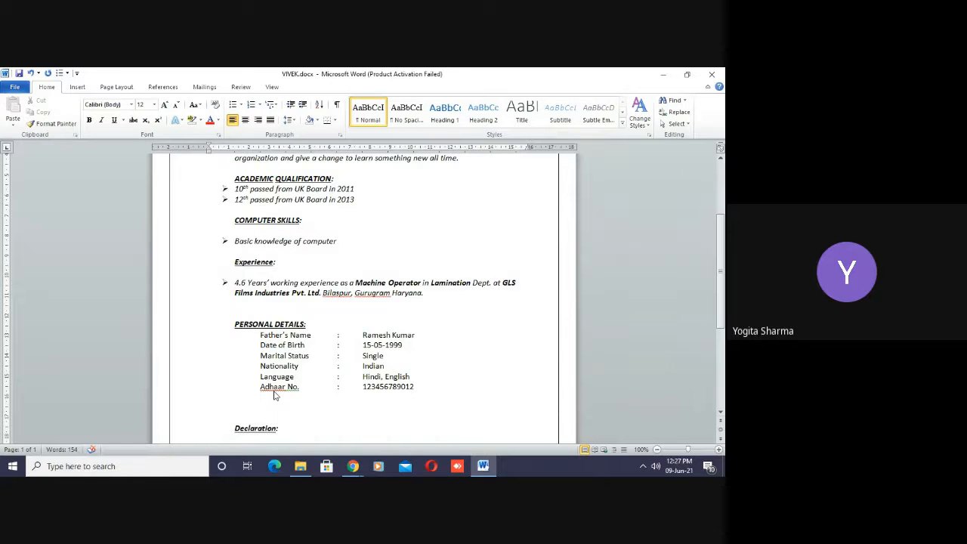
- Add a Permanent Address label with an aligned colon below the Adhaar No. row
{"action": "type", "text": "Permane"}
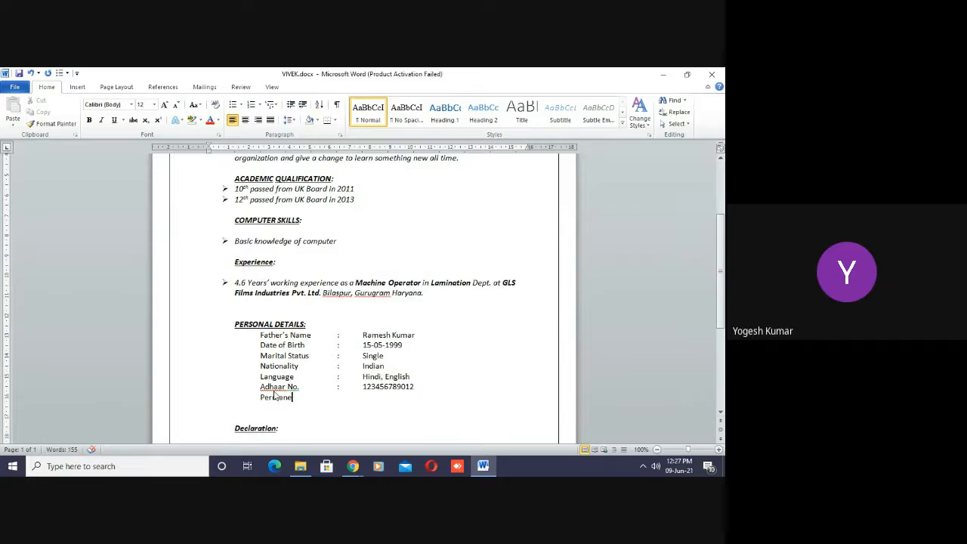
{"action": "type", "text": "nt"}
{"action": "type", "text": "Address"}
{"action": "key", "text": "Tab"}
{"action": "type", "text": ":"}
{"action": "key", "text": "Tab"}
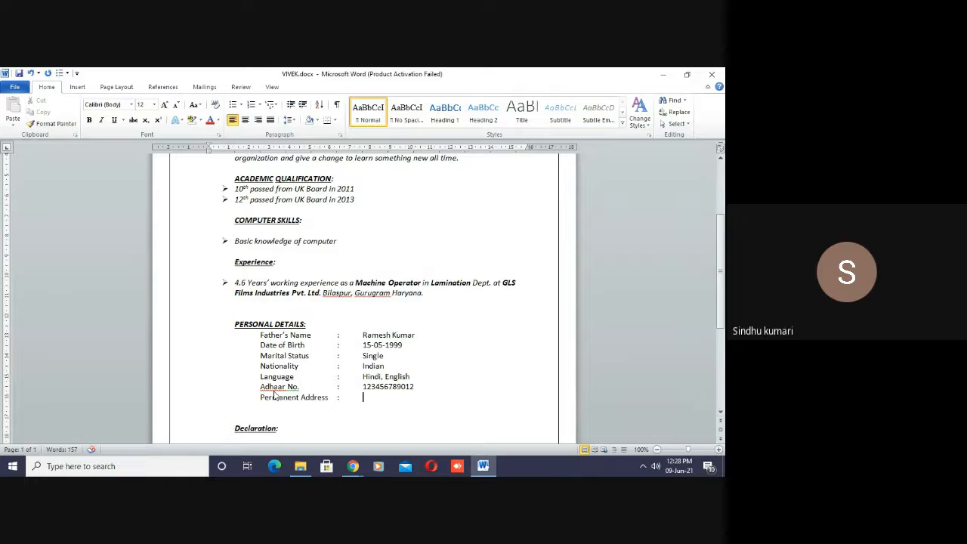
- Start the permanent address with the prefix "VPO-" and the village name, followed by a comma
{"action": "type", "text": "VO"}
{"action": "key", "text": "BackSpace"}
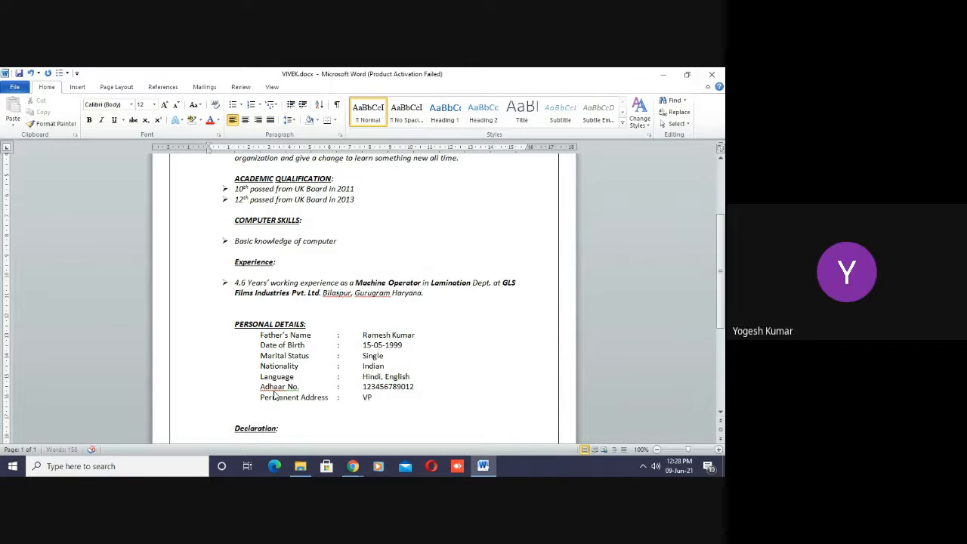
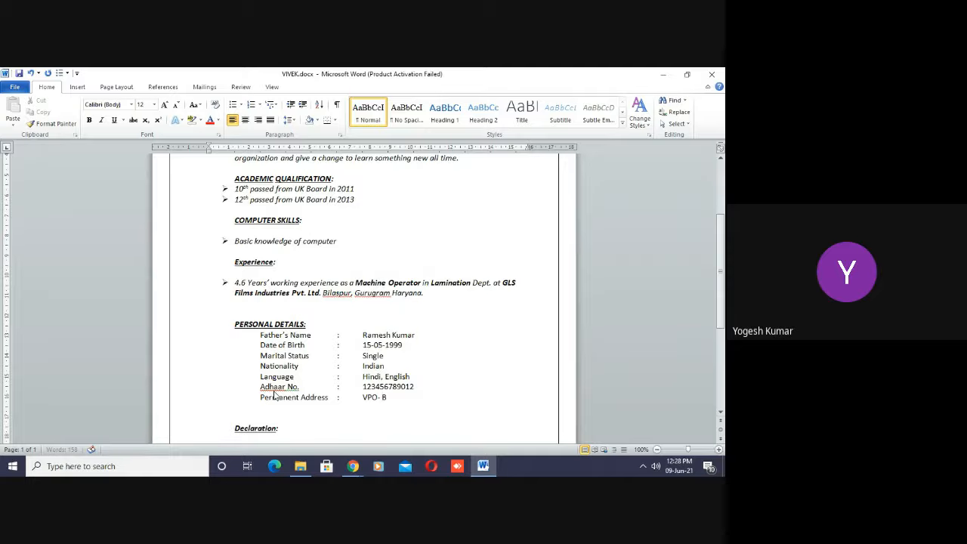
{"action": "type", "text": "Bhora Kalan,"}
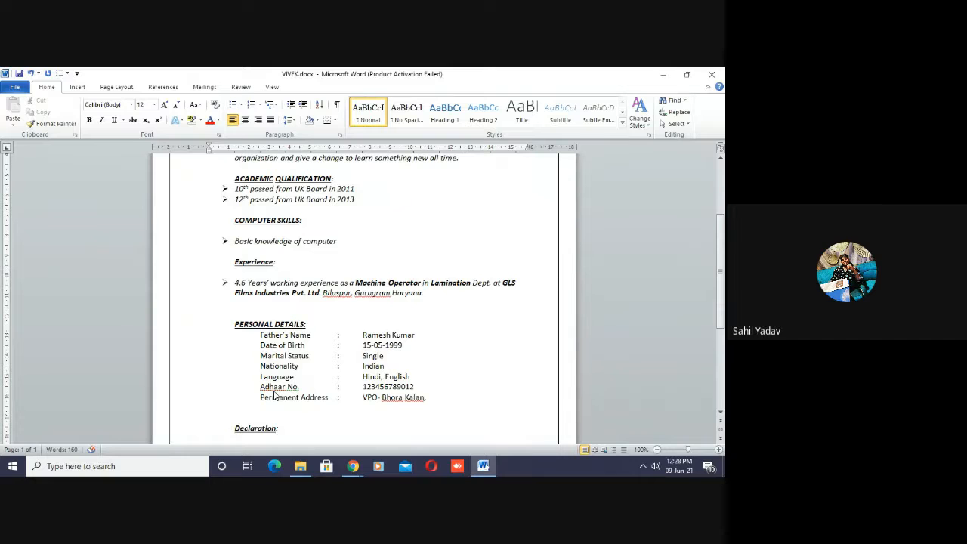
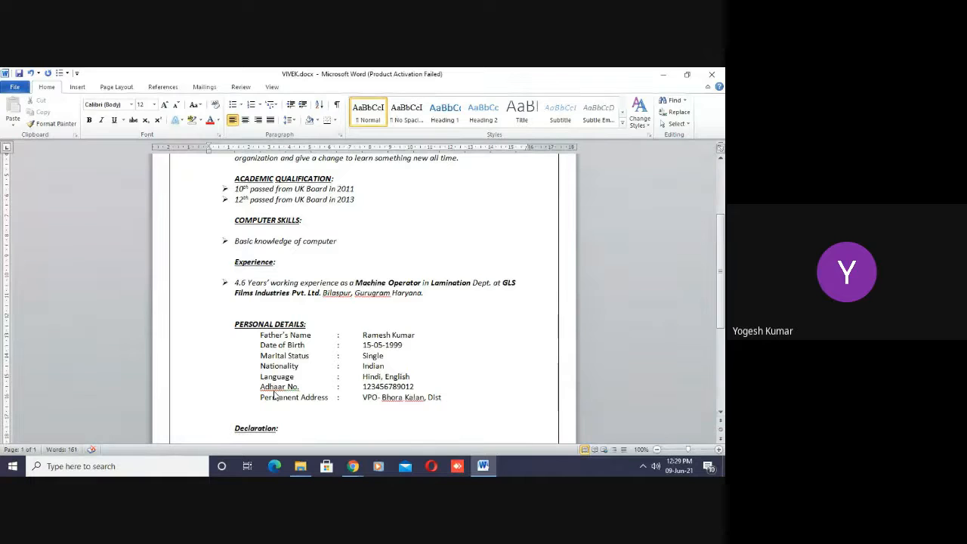
- Continue the permanent address with "District-" and the district name, ending with a comma and an aligned new line
{"action": "key", "text": "Return"}
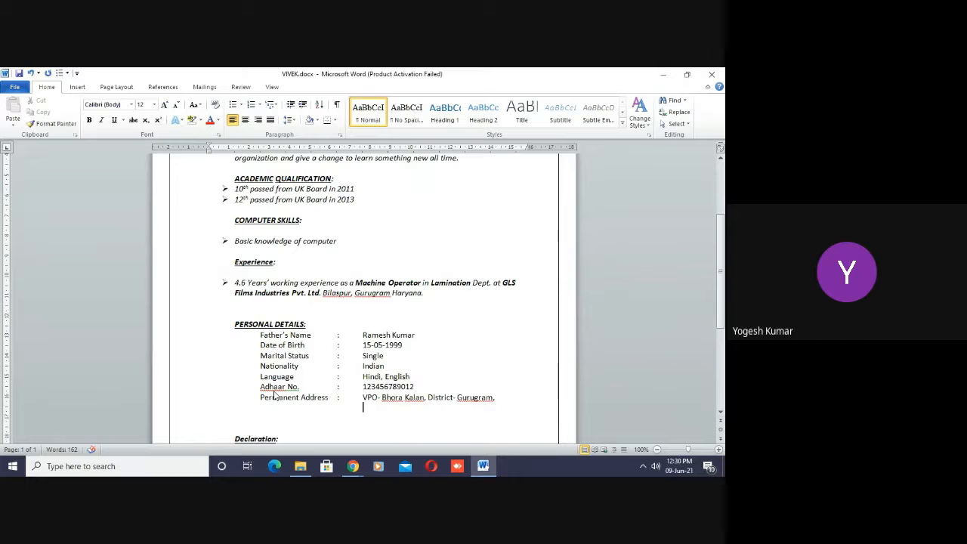
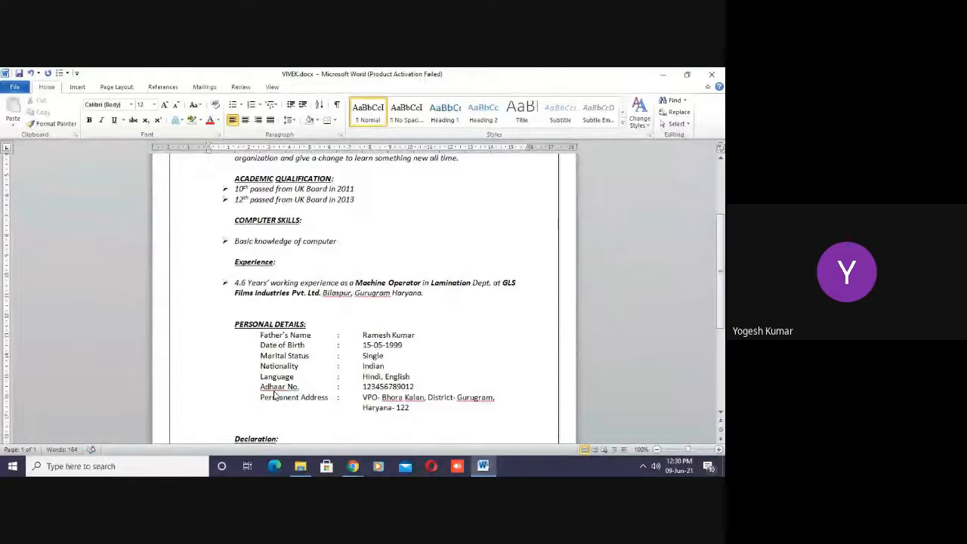
- Complete the second line of the permanent address with the state name, a hyphen and the postal code
{"action": "type", "text": "413"}
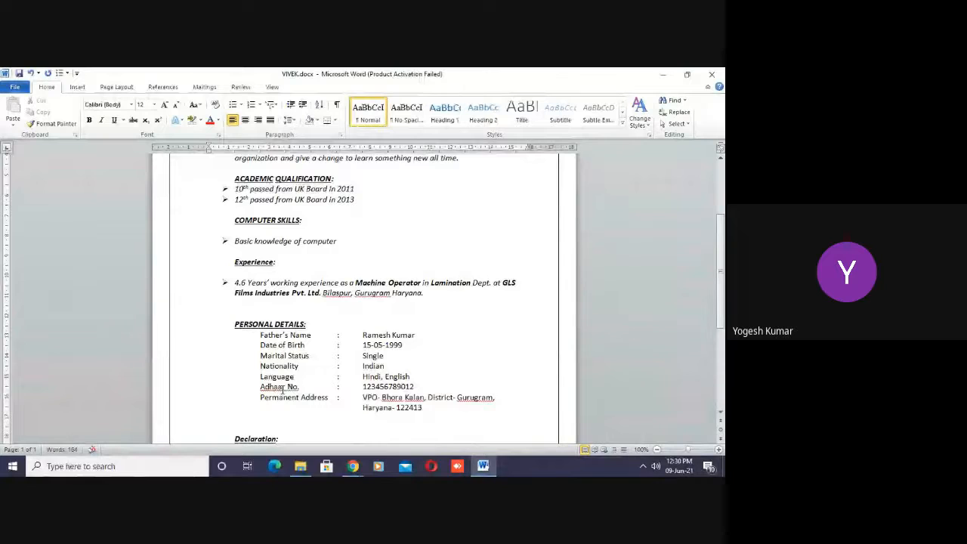
- Remove the extra blank lines below the permanent address and above the PERSONAL DETAILS heading
{"action": "left_click", "coordinate": [417, 414]}
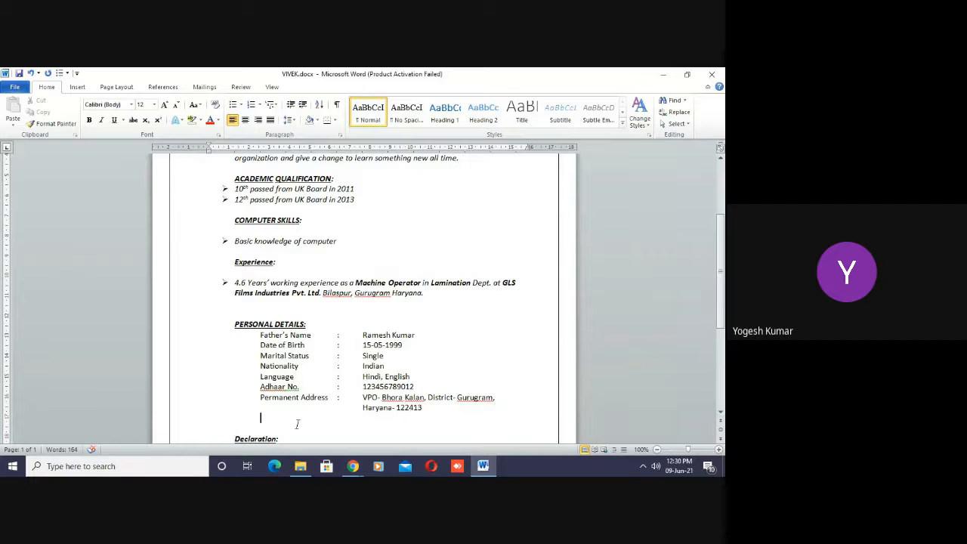
{"action": "key", "text": "Delete"}
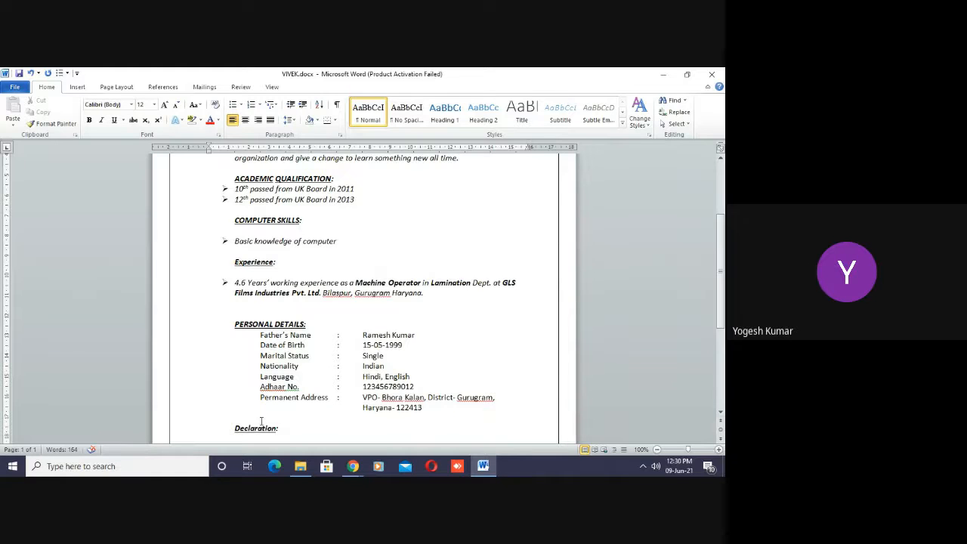
{"action": "key", "text": "Up"}
{"action": "key", "text": "Up"}
{"action": "key", "text": "Up"}
{"action": "key", "text": "Up"}
{"action": "key", "text": "Up"}
{"action": "key", "text": "Up"}
{"action": "key", "text": "Up"}
{"action": "key", "text": "Up"}
{"action": "key", "text": "Down"}
{"action": "key", "text": "Delete"}
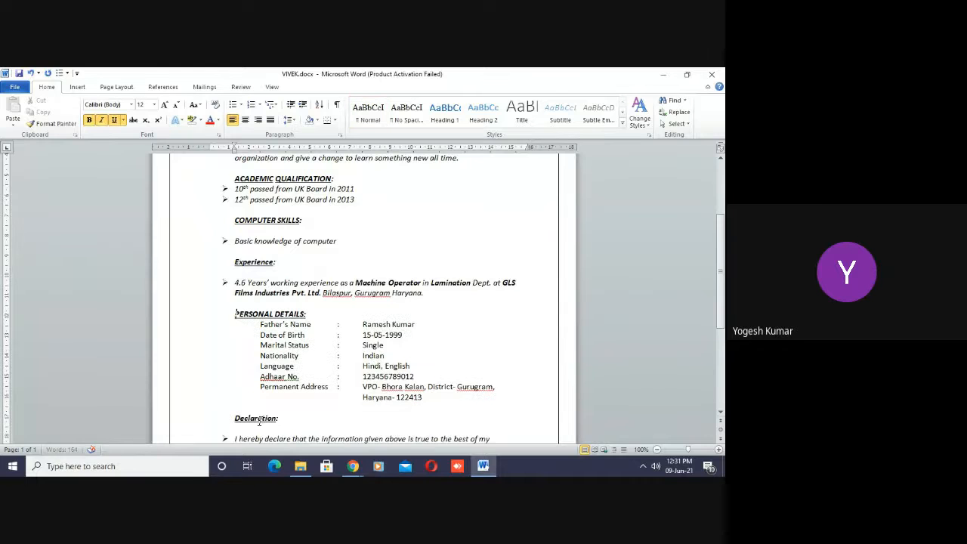
- Review the end of the résumé: the declaration text, the signature name, and the Date and Place lines
{"action": "key", "text": "Down"}
{"action": "key", "text": "Down"}
{"action": "key", "text": "Down"}
{"action": "key", "text": "Down"}
{"action": "key", "text": "Down"}
{"action": "key", "text": "Down"}
{"action": "key", "text": "Down"}
{"action": "key", "text": "Down"}
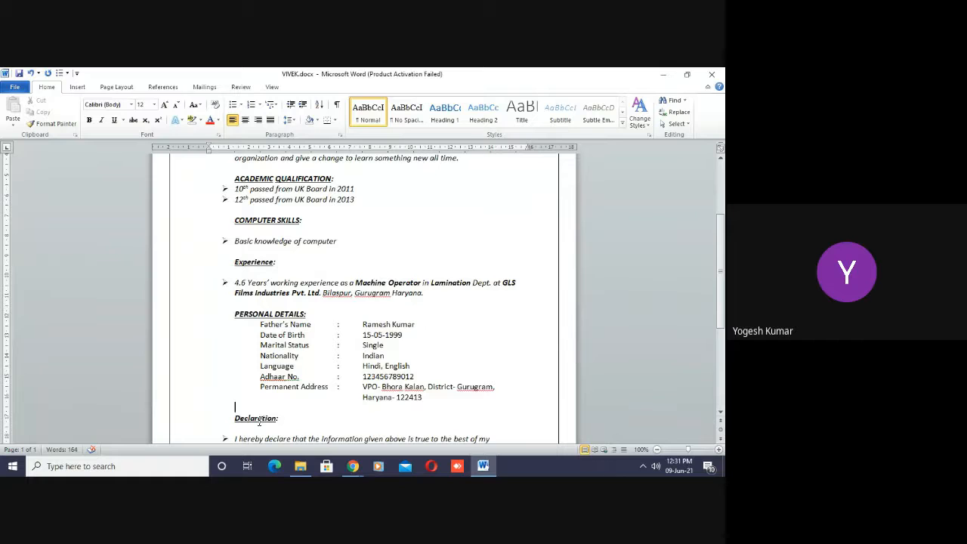
{"action": "key", "text": "Down"}
{"action": "key", "text": "Down"}
{"action": "key", "text": "Down"}
{"action": "key", "text": "Down"}
{"action": "key", "text": "Down"}
{"action": "key", "text": "Down"}
{"action": "key", "text": "Down"}
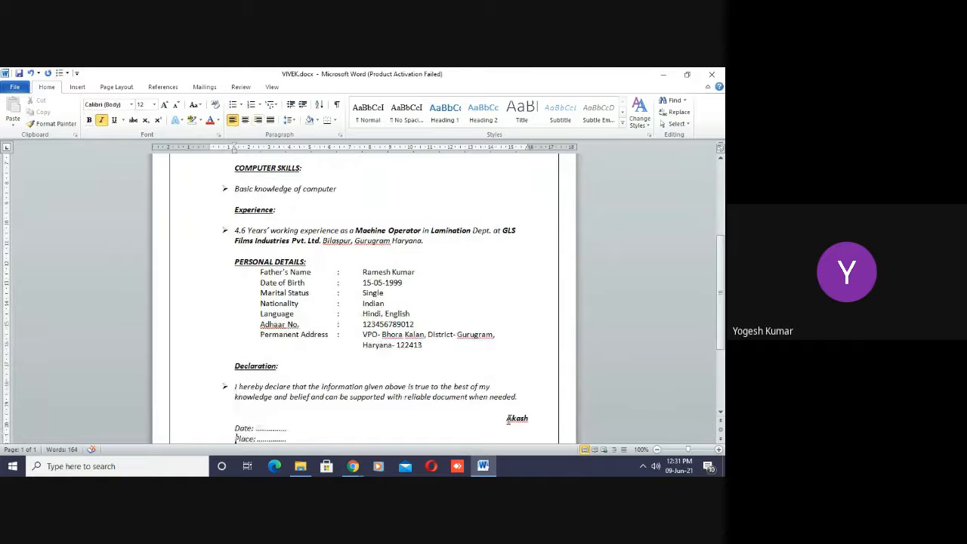
{"action": "left_click", "coordinate": [520, 418]}
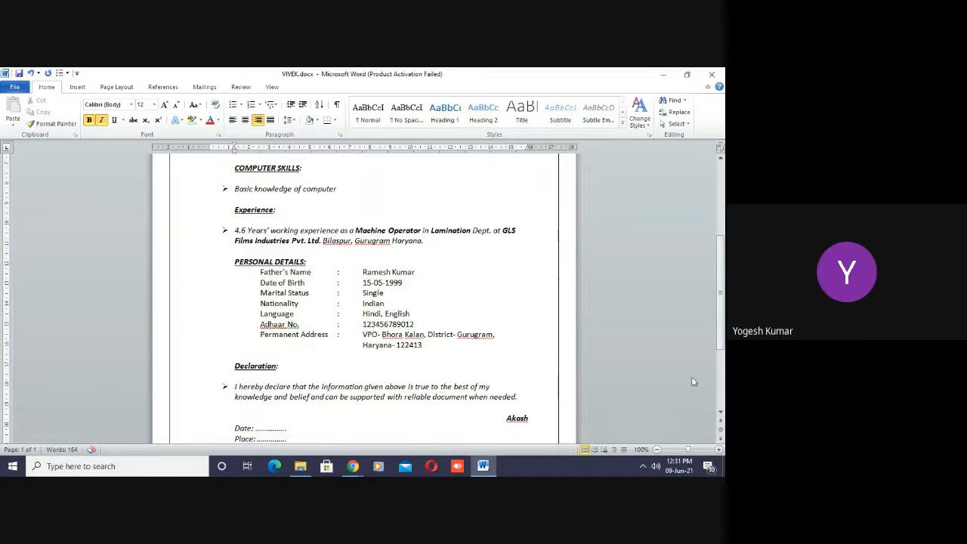
{"action": "scroll", "coordinate": [713, 361], "scroll_direction": "down", "scroll_amount": 3}
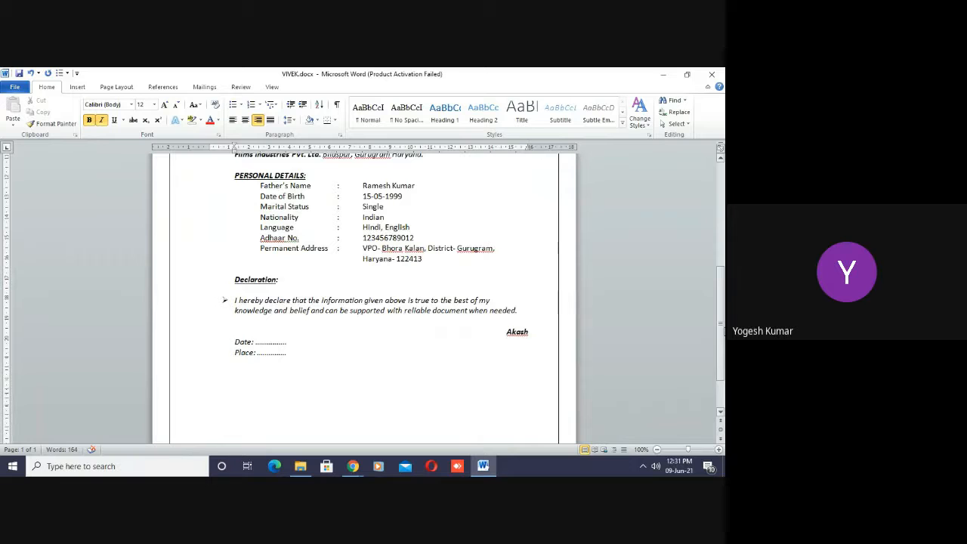
{"action": "scroll", "coordinate": [723, 331], "scroll_direction": "up", "scroll_amount": 2}
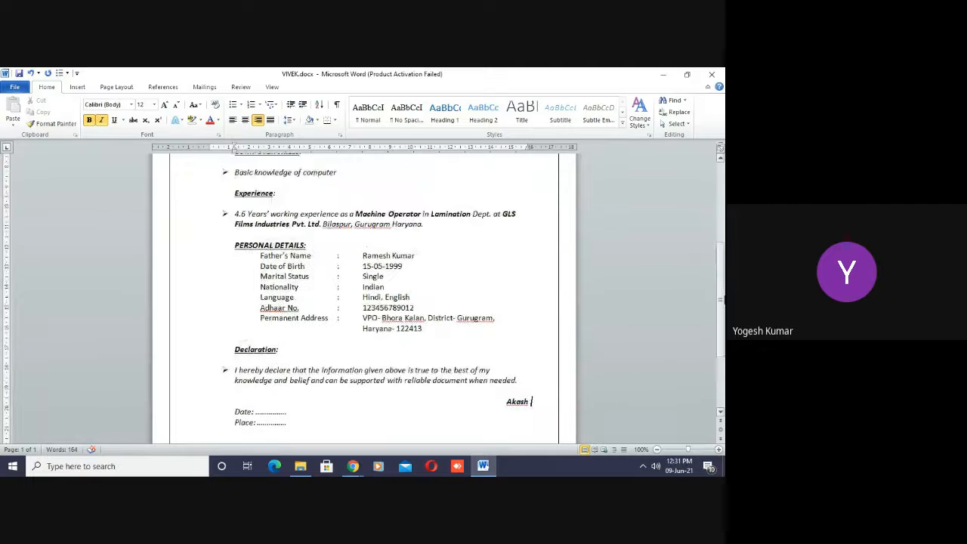
- Check the finished personal details block and the company location text in the Experience entry
{"action": "left_click", "coordinate": [429, 329]}
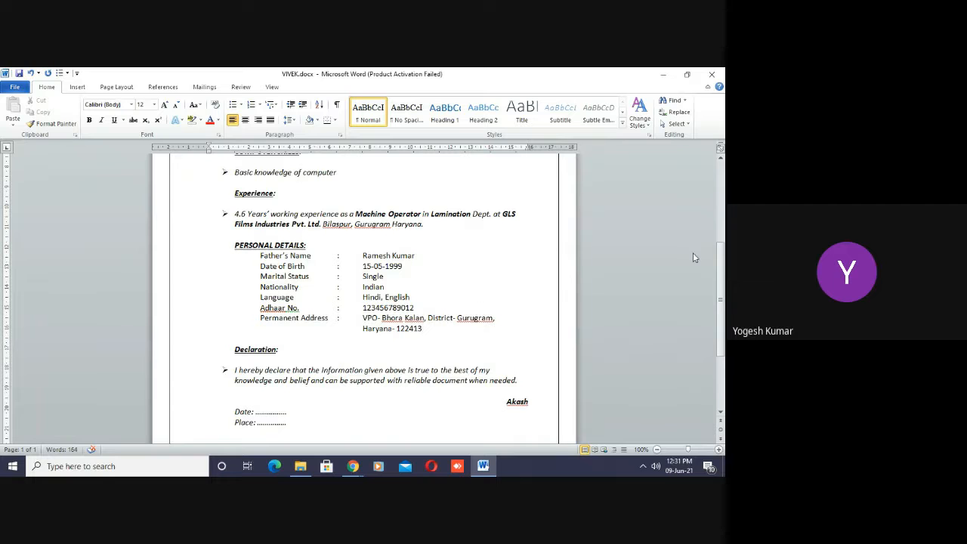
{"action": "left_click_drag", "start_coordinate": [721, 294], "coordinate": [721, 253]}
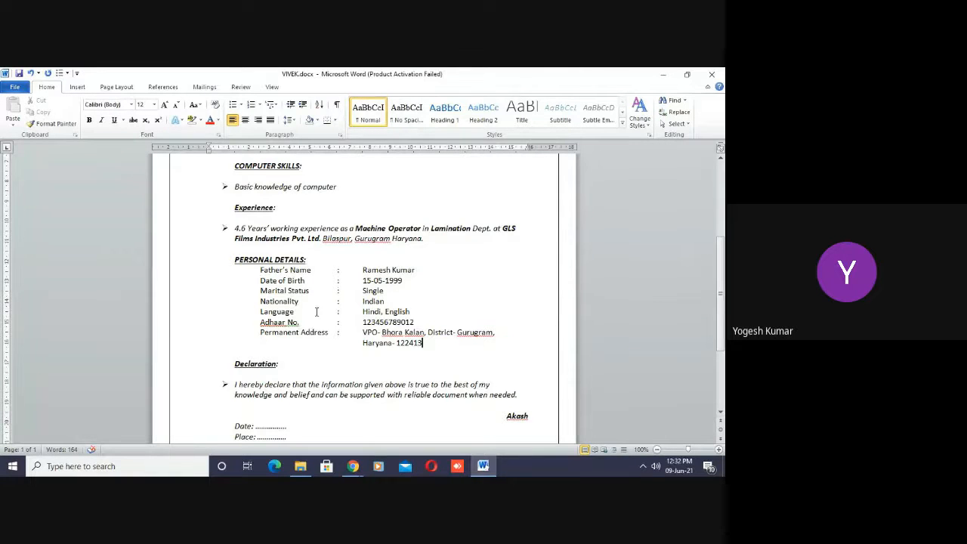
{"action": "left_click", "coordinate": [366, 405]}
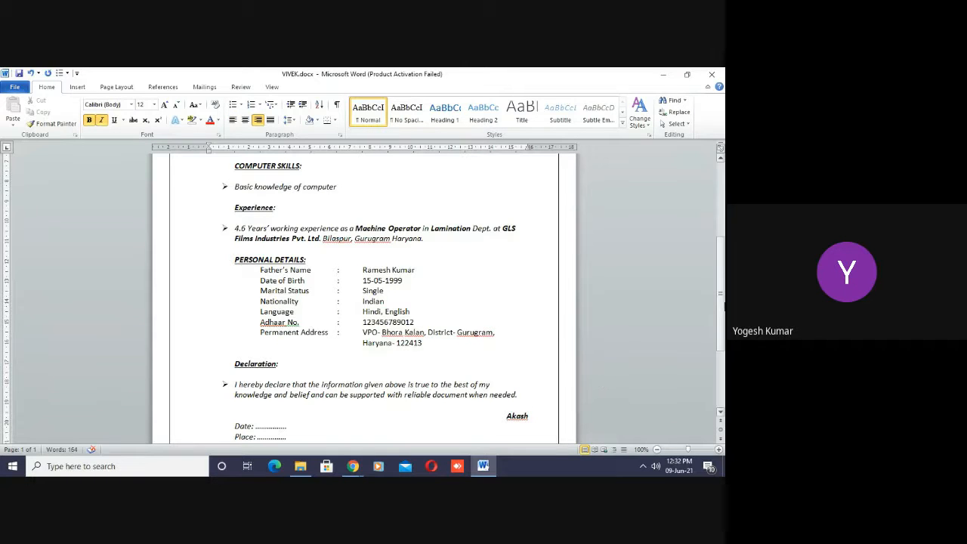
{"action": "mouse_move", "coordinate": [719, 304]}
{"action": "left_mouse_down"}
{"action": "mouse_move", "coordinate": [719, 321]}
{"action": "mouse_move", "coordinate": [717, 289]}
{"action": "left_mouse_up"}
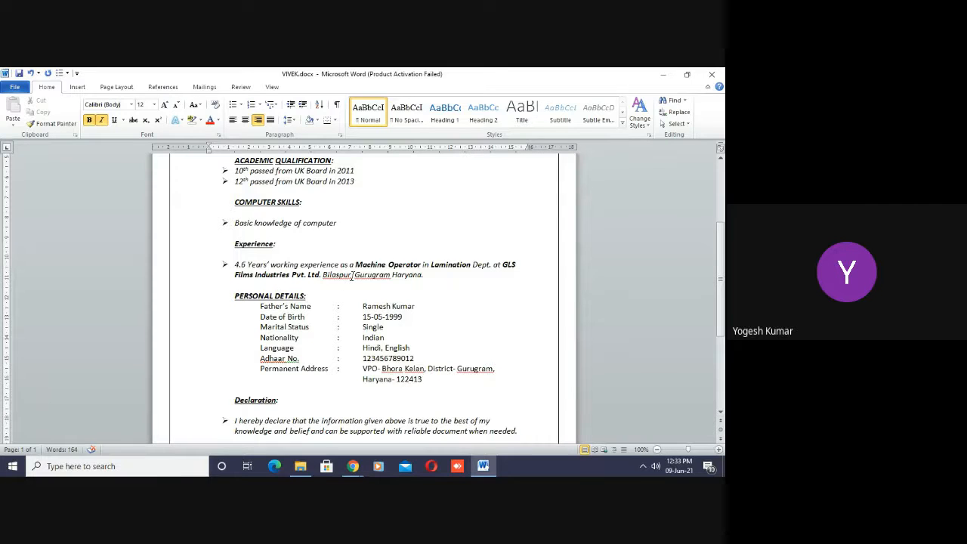
{"action": "left_click", "coordinate": [352, 276]}
{"action": "type", "text": ","}
{"action": "left_click", "coordinate": [424, 276]}
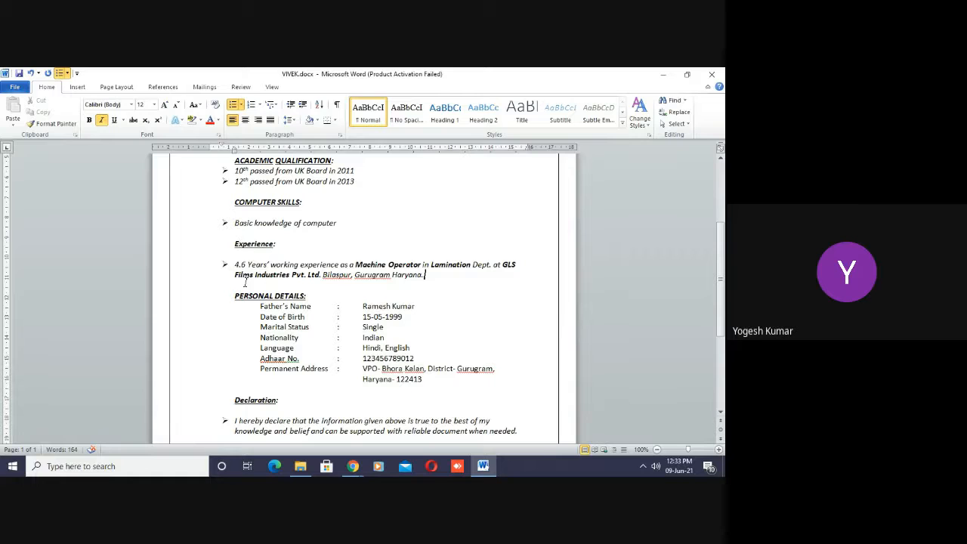
{"action": "left_click", "coordinate": [464, 323]}
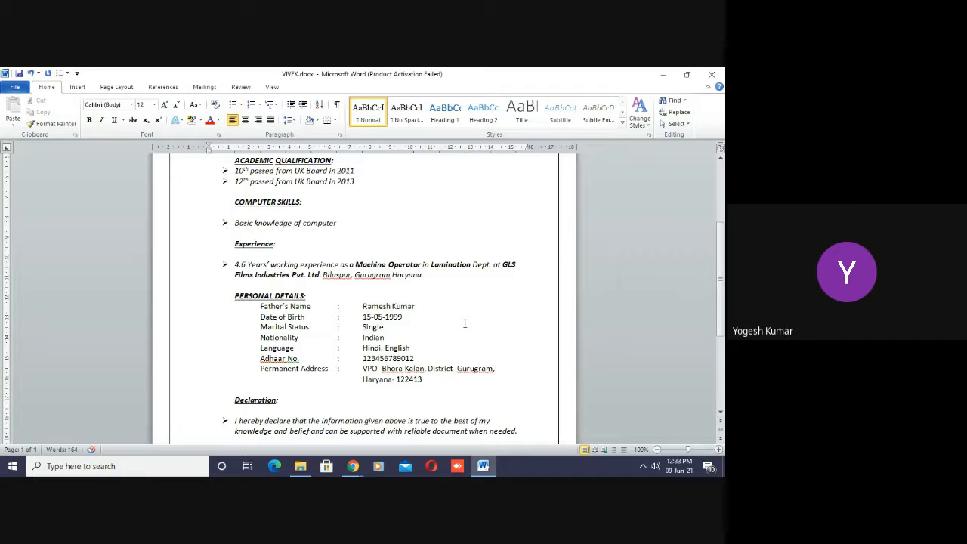
- Draw a rectangle about 3.12 cm high and 3.49 cm wide beside the RESUME title, above the double line
{"action": "scroll", "coordinate": [711, 290], "scroll_direction": "up", "scroll_amount": 5}
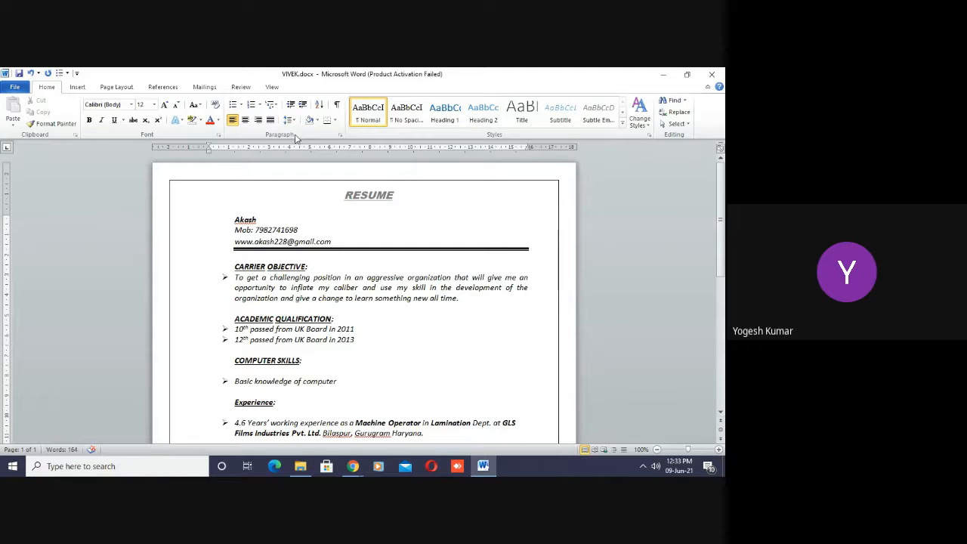
{"action": "left_click", "coordinate": [77, 87]}
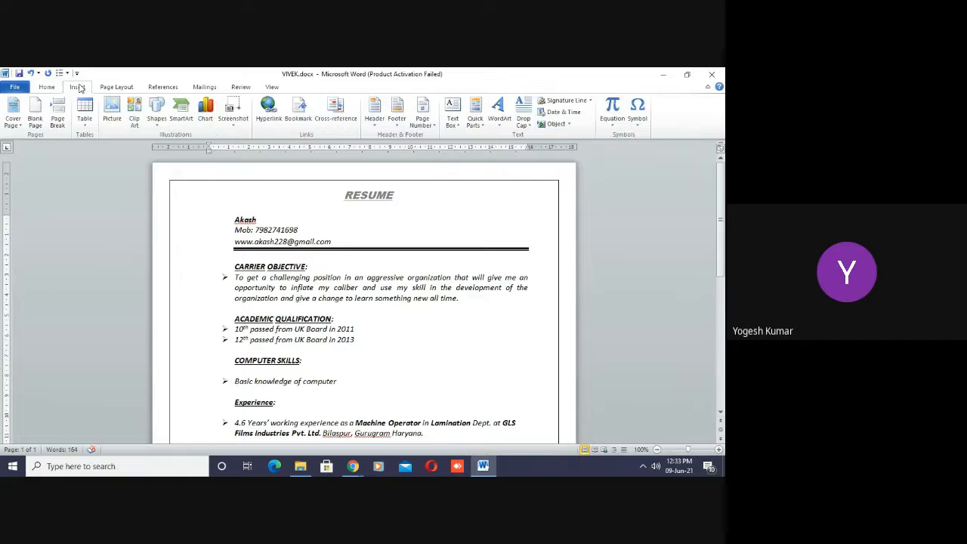
{"action": "left_click", "coordinate": [156, 114]}
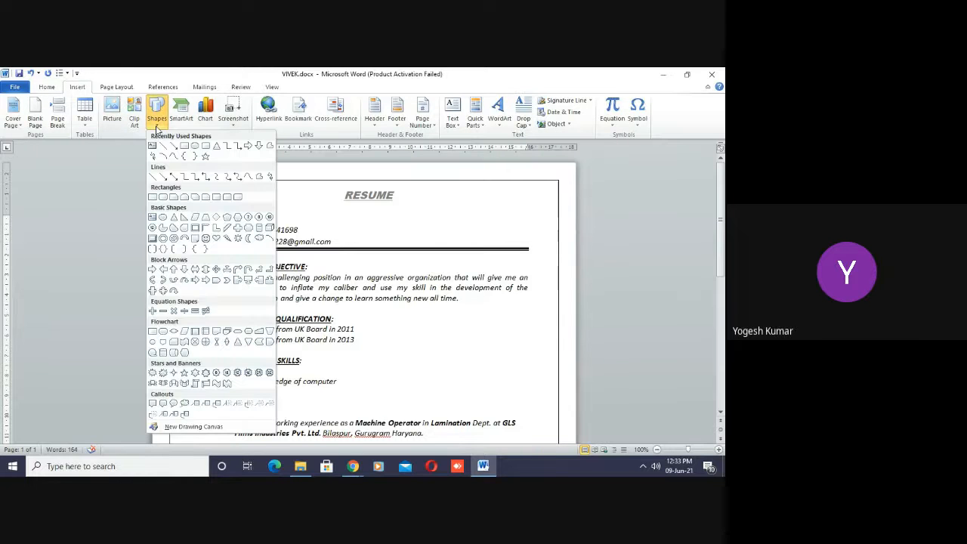
{"action": "left_click", "coordinate": [185, 145]}
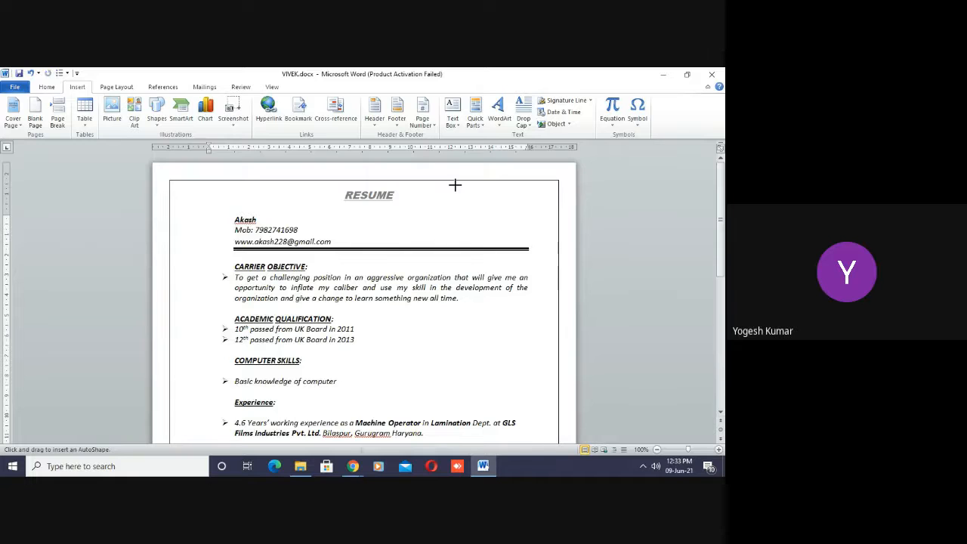
{"action": "mouse_move", "coordinate": [454, 182]}
{"action": "left_mouse_down"}
{"action": "mouse_move", "coordinate": [494, 246]}
{"action": "mouse_move", "coordinate": [525, 246]}
{"action": "left_mouse_up"}
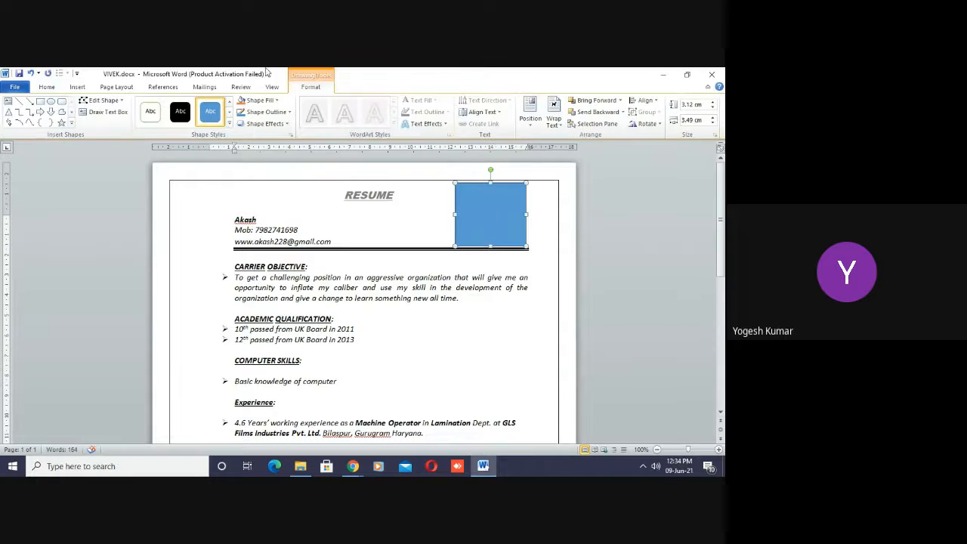
- Fill the header rectangle with the picture WhatsApp Image 2021-06-05 at 09.39.04.jpeg from the Downloads folder
{"action": "left_click", "coordinate": [278, 101]}
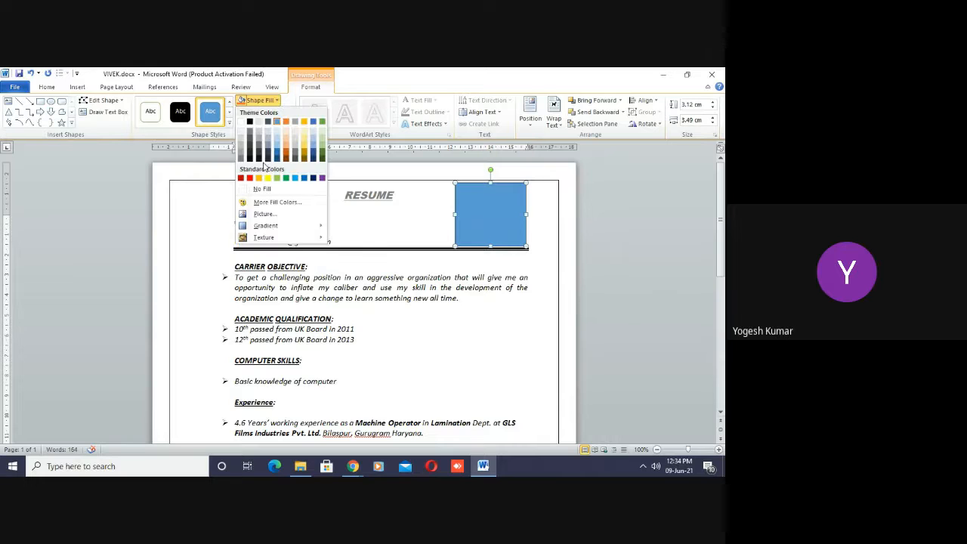
{"action": "left_click", "coordinate": [265, 213]}
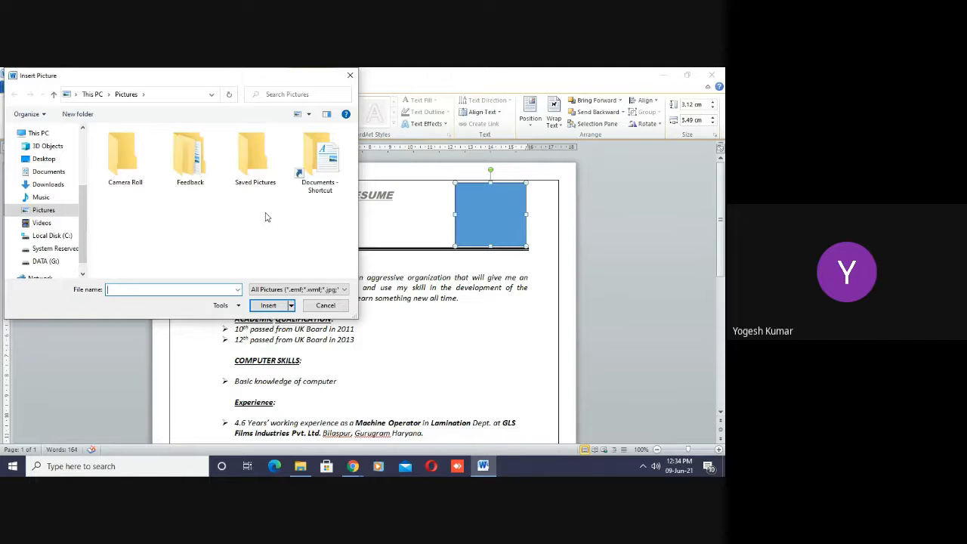
{"action": "left_click", "coordinate": [49, 186]}
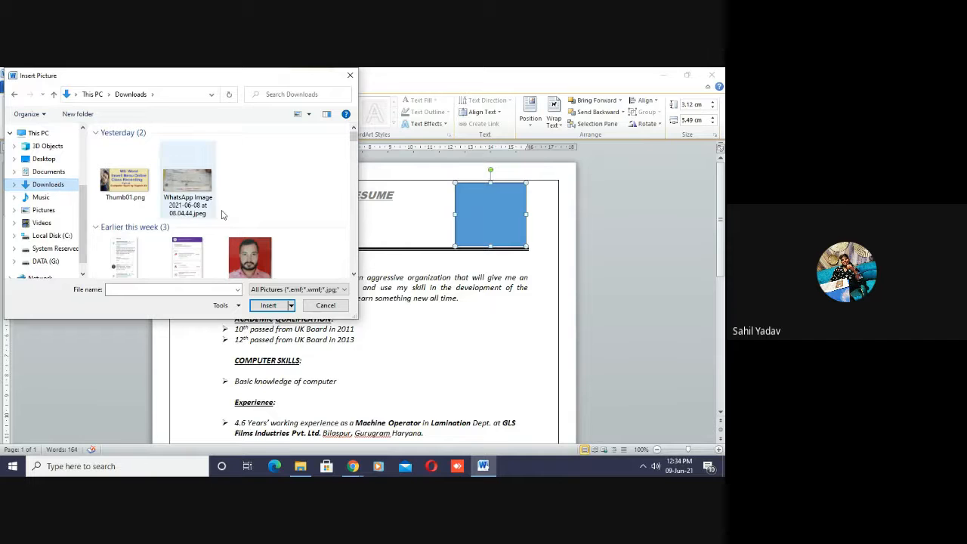
{"action": "left_click", "coordinate": [254, 248]}
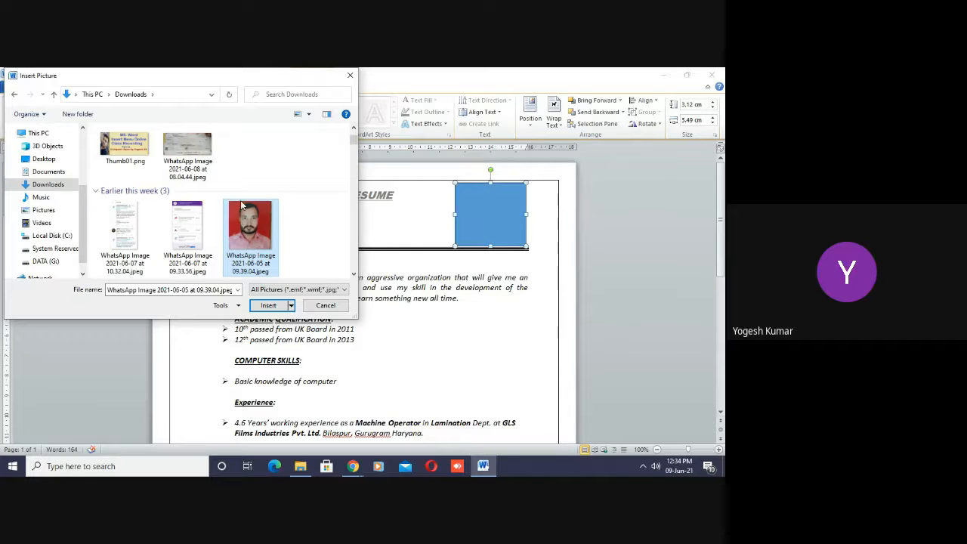
{"action": "left_click", "coordinate": [268, 305]}
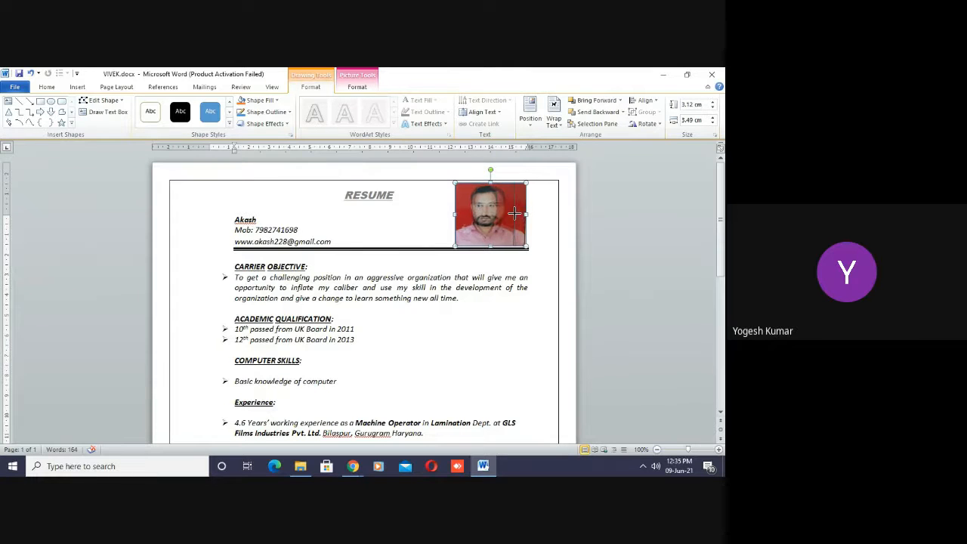
- Narrow the photo rectangle to about 2.94 cm wide and delete it from the résumé header
{"action": "left_click_drag", "start_coordinate": [527, 215], "coordinate": [517, 215]}
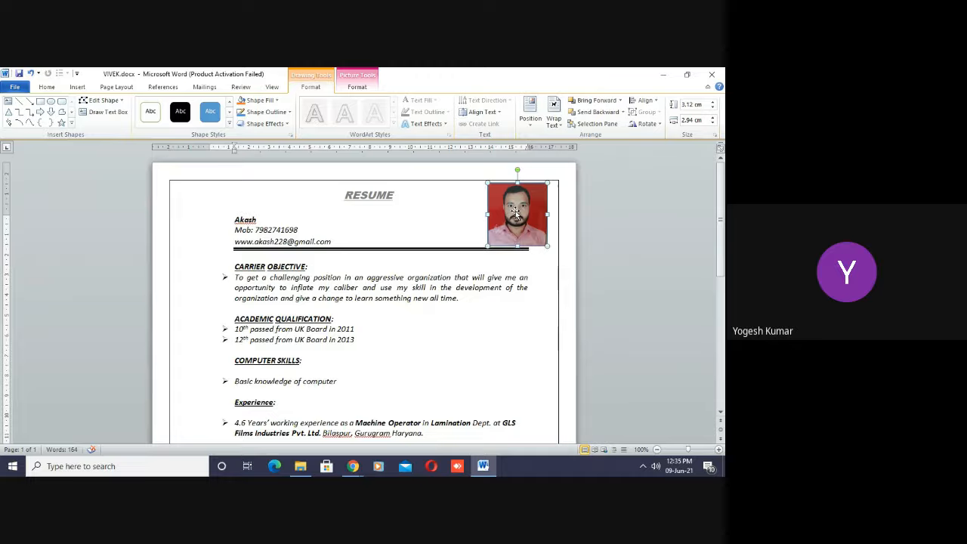
{"action": "key", "text": "Delete"}
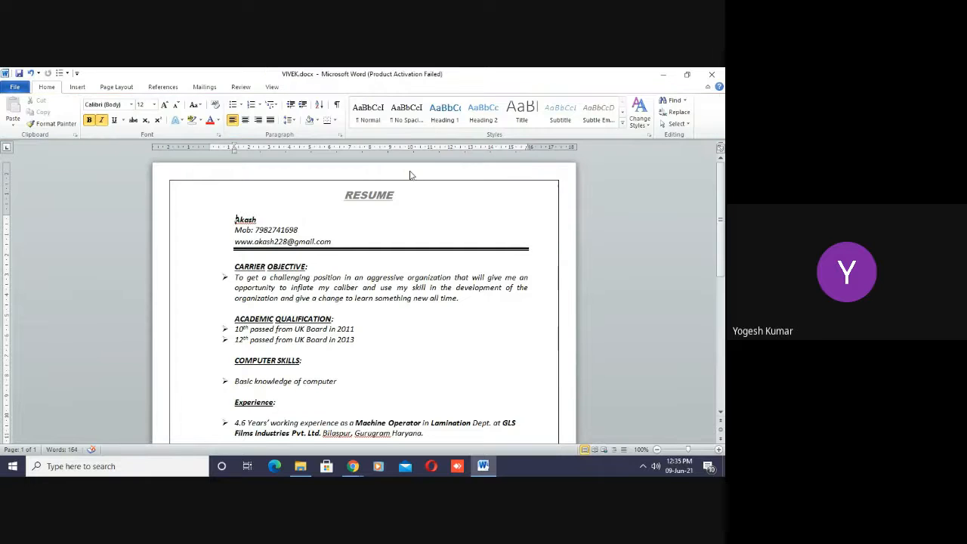
- Draw a rectangle about 3.18 cm high and 3.31 cm wide beside the RESUME title for the passport photo
{"action": "left_click", "coordinate": [78, 88]}
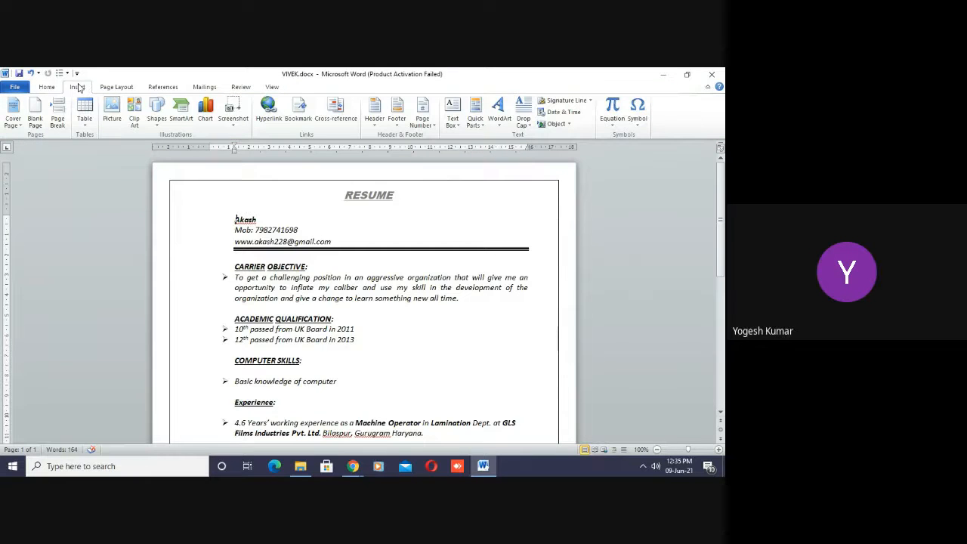
{"action": "left_click", "coordinate": [157, 121]}
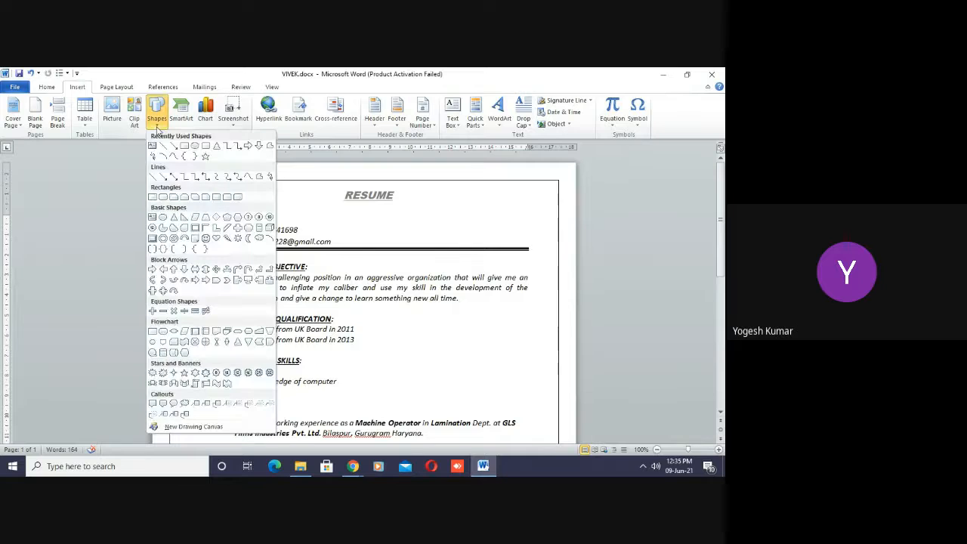
{"action": "left_click", "coordinate": [187, 147]}
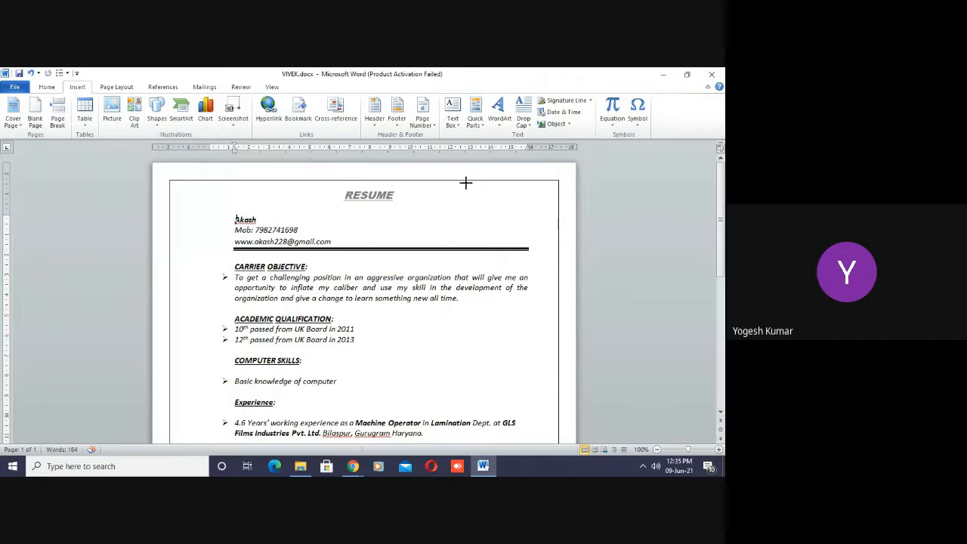
{"action": "left_click_drag", "start_coordinate": [466, 182], "coordinate": [534, 247]}
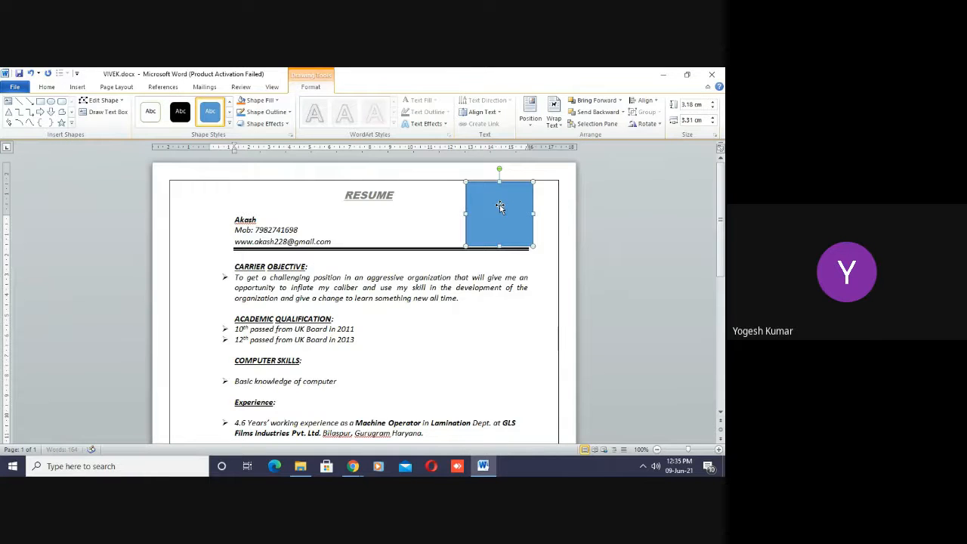
- Fill the rectangle with the picture WhatsApp_Image_2021-05-22_at_4.25.31_PM-removebg-preview from the Downloads folder
{"action": "left_click", "coordinate": [276, 100]}
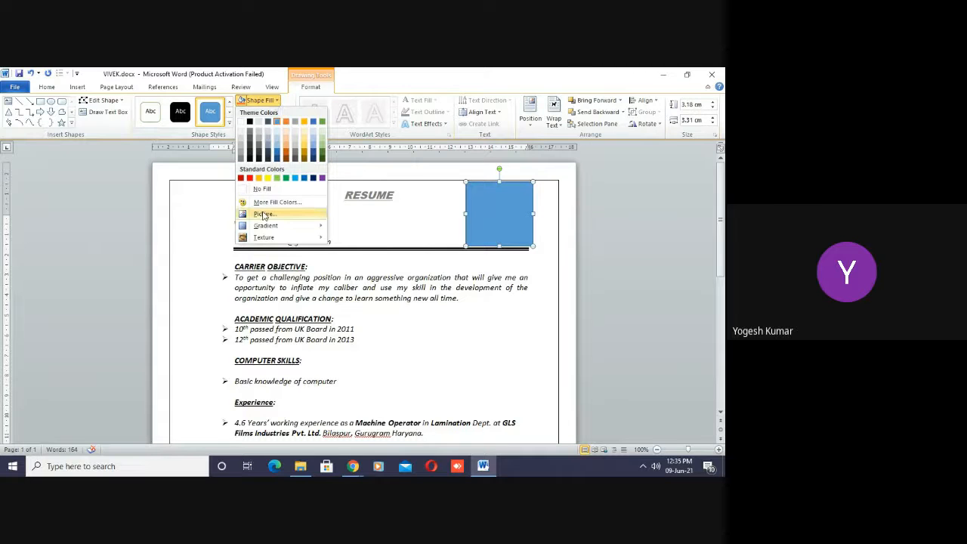
{"action": "left_click", "coordinate": [262, 214]}
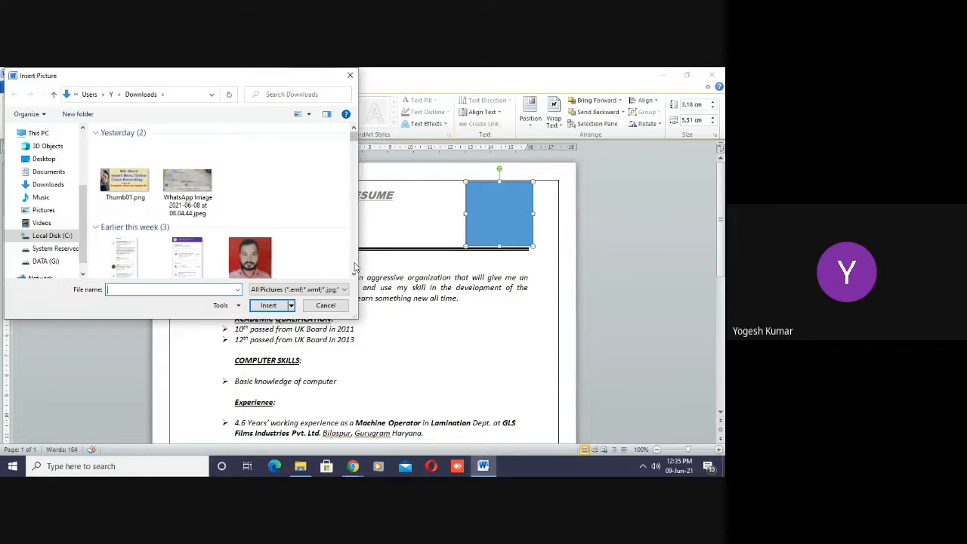
{"action": "scroll", "coordinate": [354, 275], "scroll_direction": "down", "scroll_amount": 4}
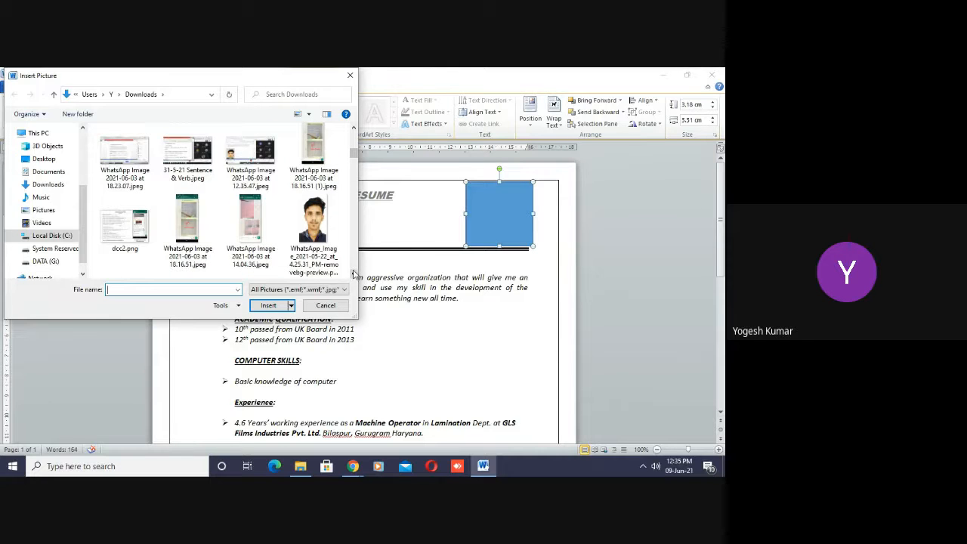
{"action": "left_click", "coordinate": [316, 223]}
{"action": "double_click", "coordinate": [316, 223]}
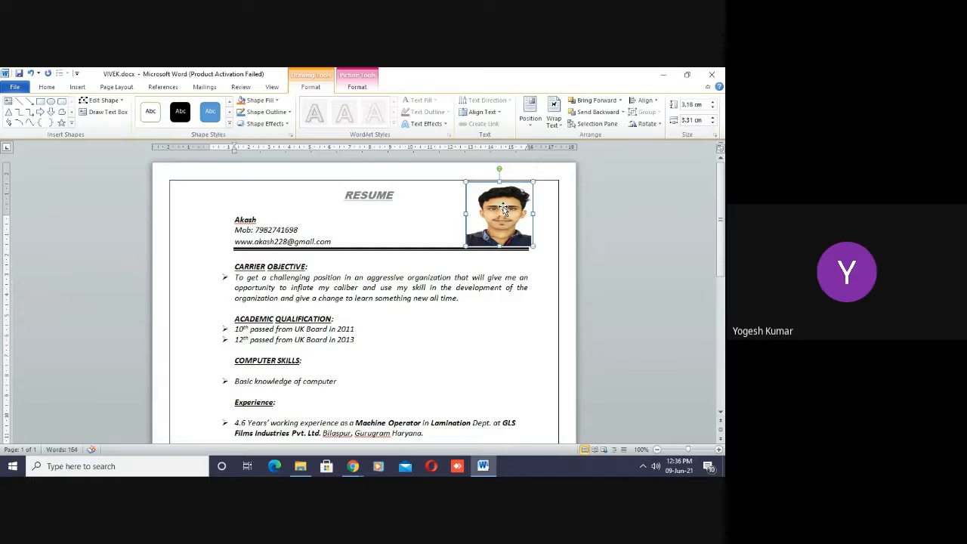
- Crop the left side of the header photo so the picture is about 2.96 cm wide
{"action": "left_click", "coordinate": [359, 89]}
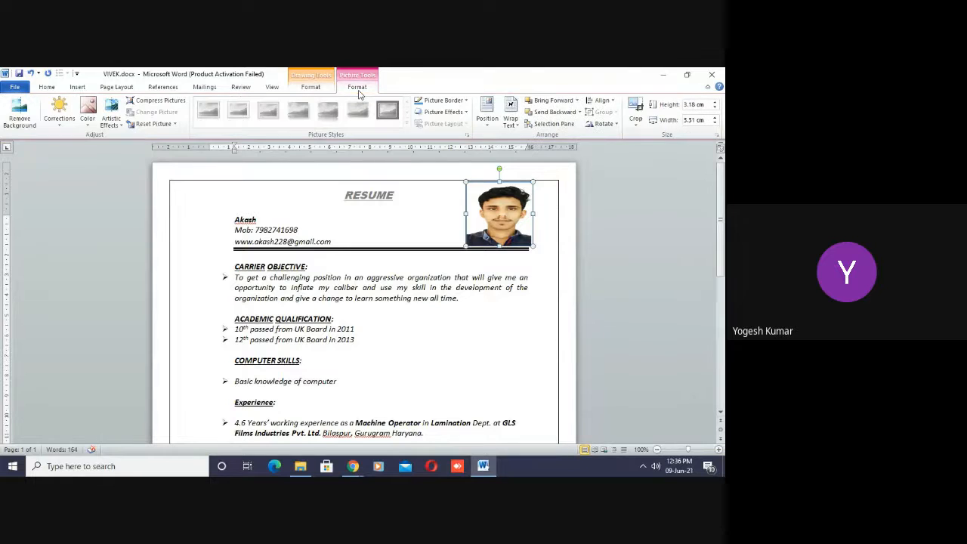
{"action": "left_click", "coordinate": [635, 106]}
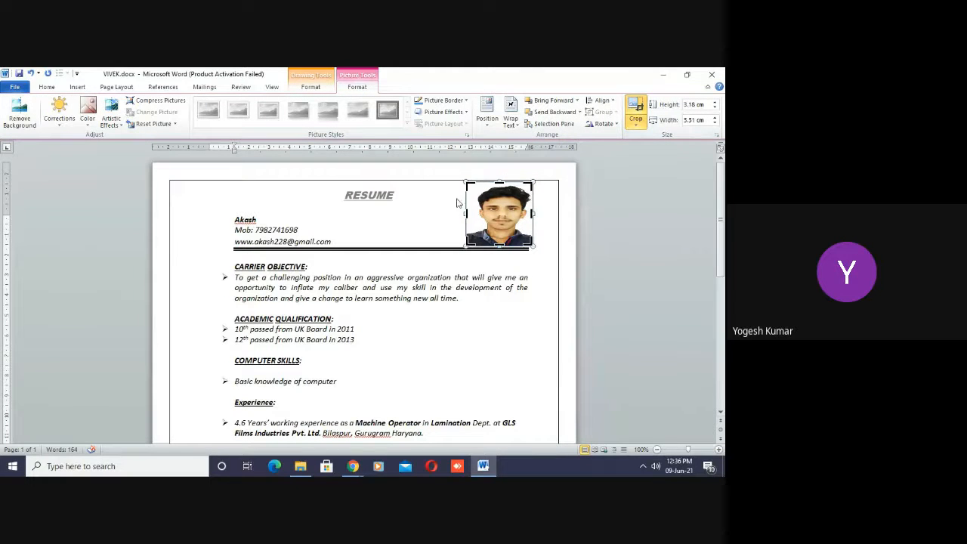
{"action": "left_click_drag", "start_coordinate": [466, 214], "coordinate": [474, 215]}
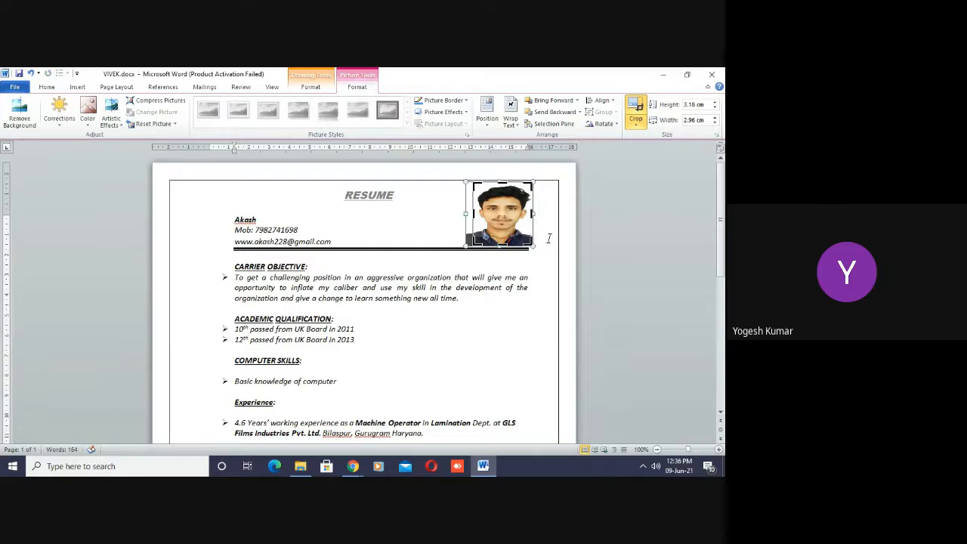
{"action": "left_click", "coordinate": [548, 229]}
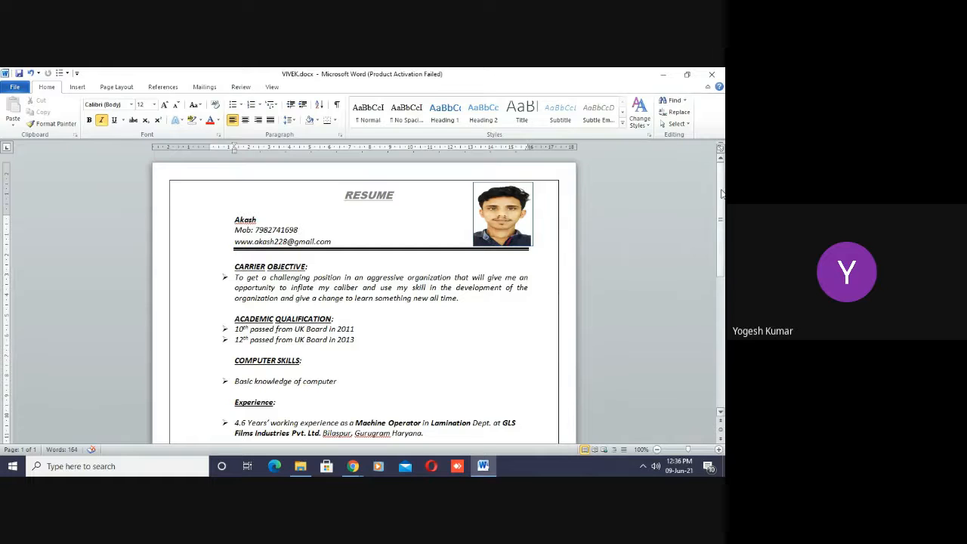
{"action": "left_click_drag", "start_coordinate": [721, 194], "coordinate": [719, 370]}
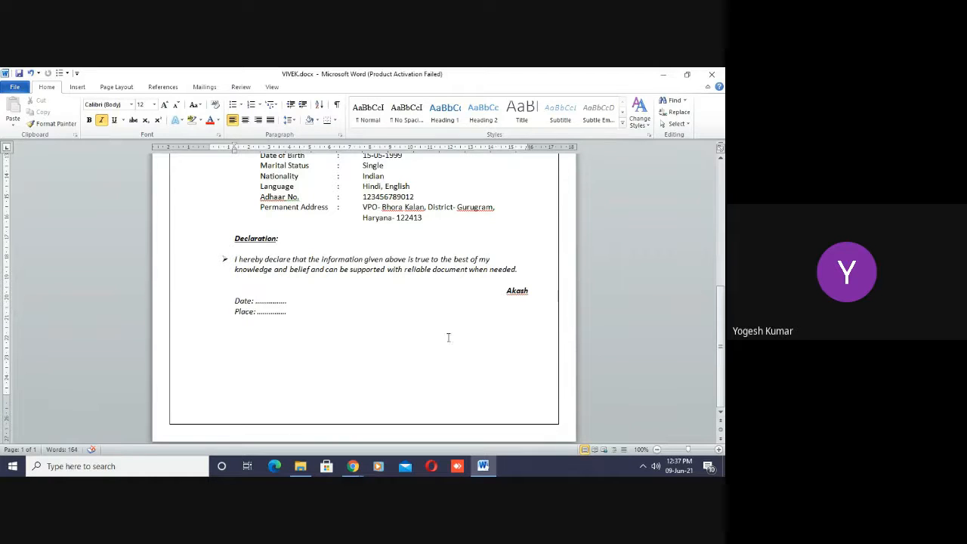
{"action": "left_click_drag", "start_coordinate": [722, 316], "coordinate": [719, 182]}
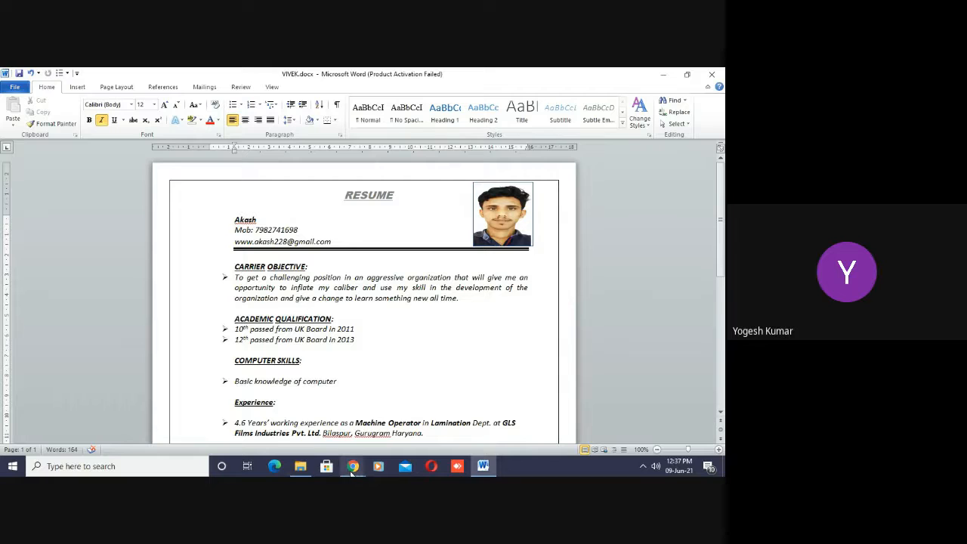
- Switch to WhatsApp Web in Chrome and download the résumé PDF shared in the 27th Batch IT group chat
{"action": "mouse_move", "coordinate": [351, 469]}
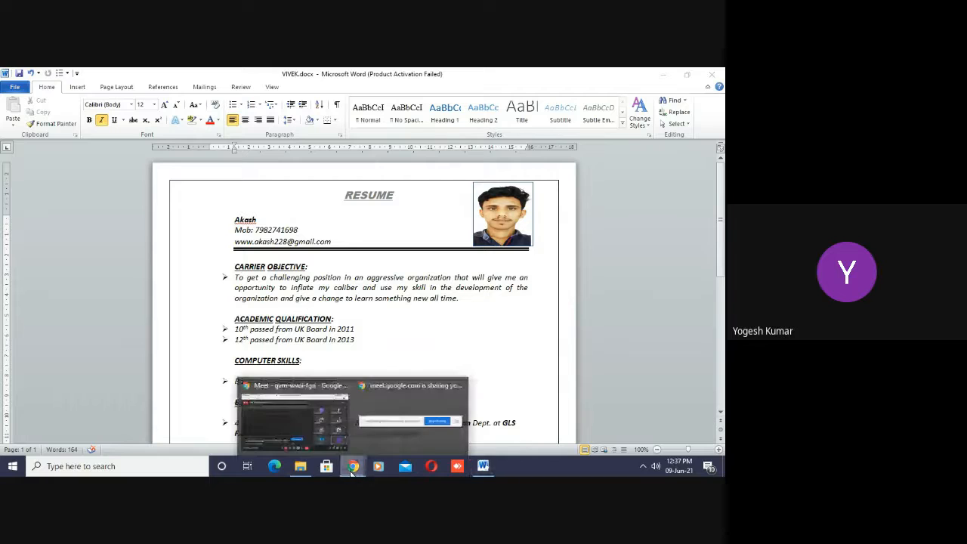
{"action": "left_click", "coordinate": [276, 419]}
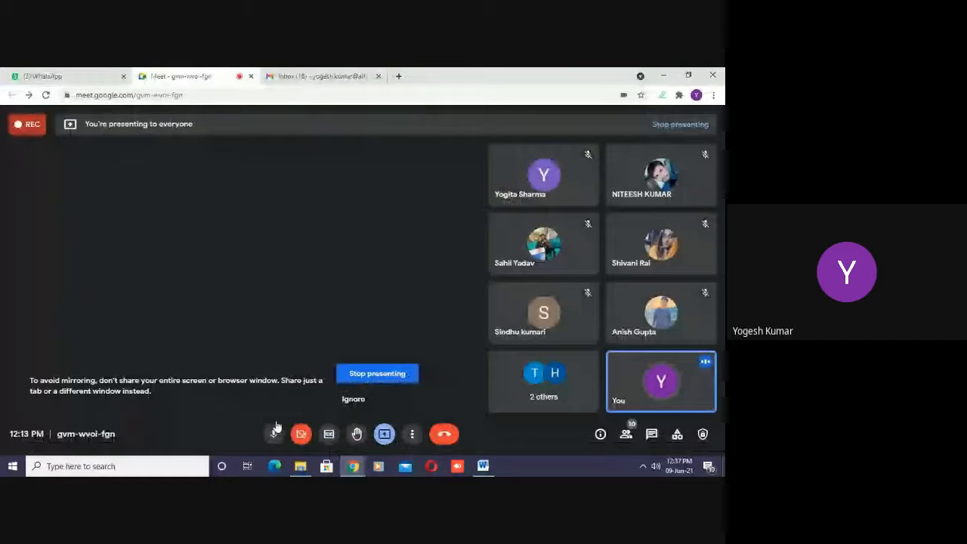
{"action": "left_click", "coordinate": [60, 76]}
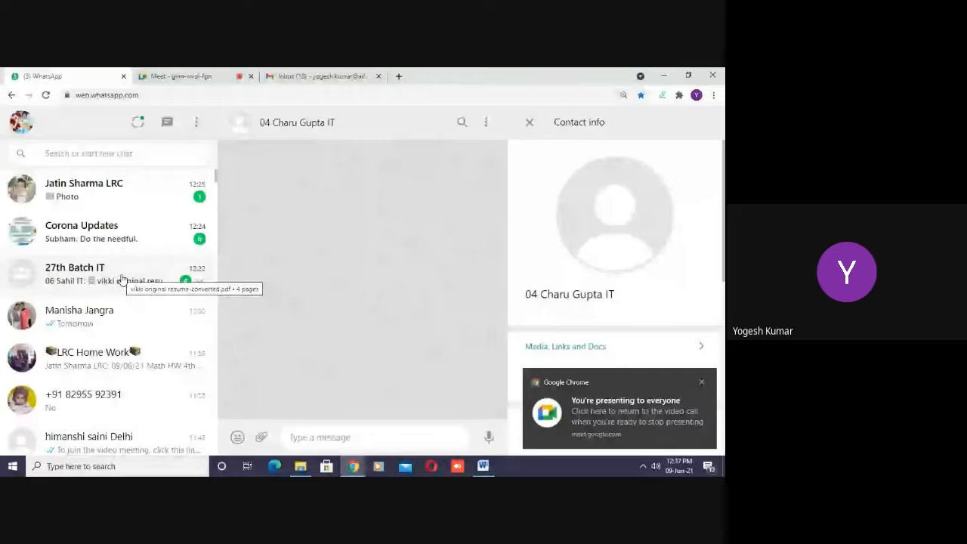
{"action": "left_click", "coordinate": [123, 280]}
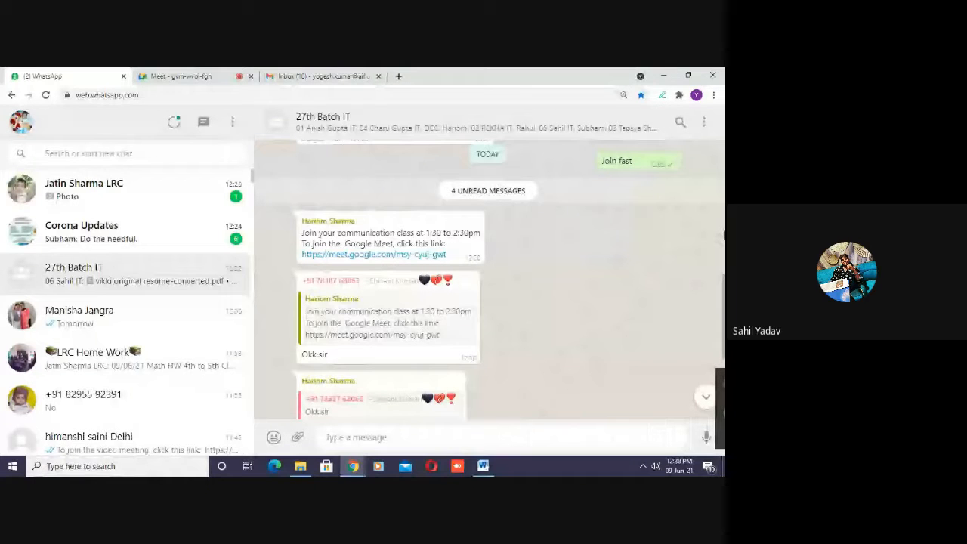
{"action": "scroll", "coordinate": [505, 344], "scroll_direction": "down", "scroll_amount": 3}
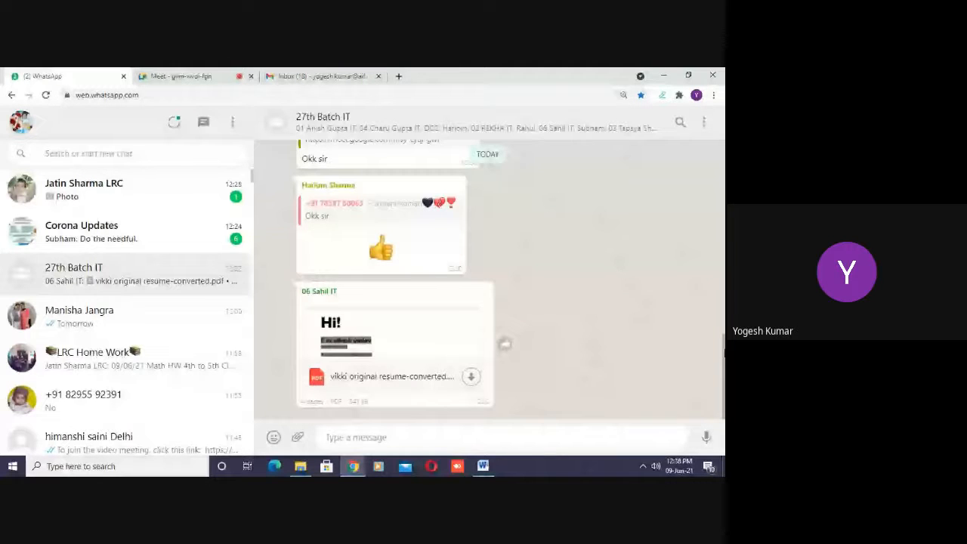
{"action": "left_click", "coordinate": [471, 378]}
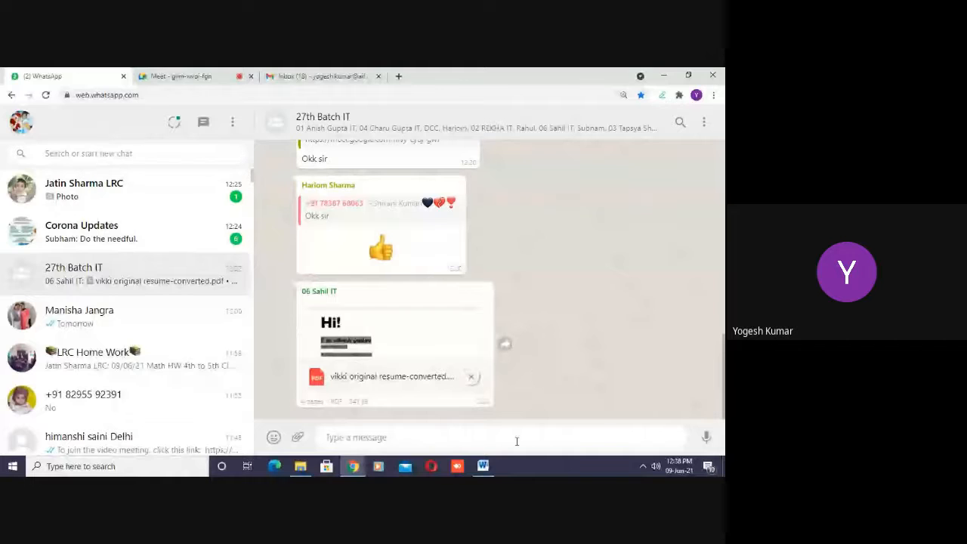
- Switch back to the résumé in Word and place the cursor in the name line of the header
{"action": "left_click", "coordinate": [483, 466]}
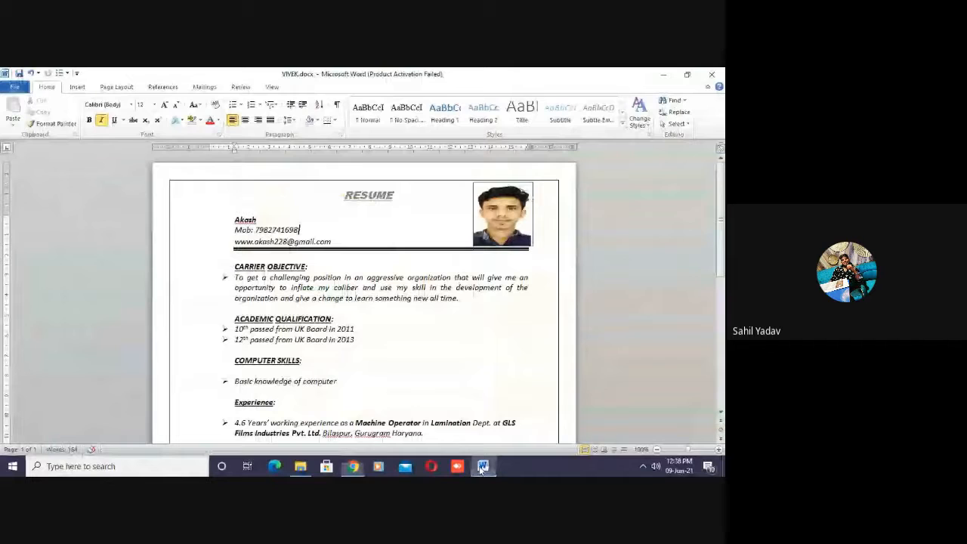
{"action": "left_click", "coordinate": [240, 219]}
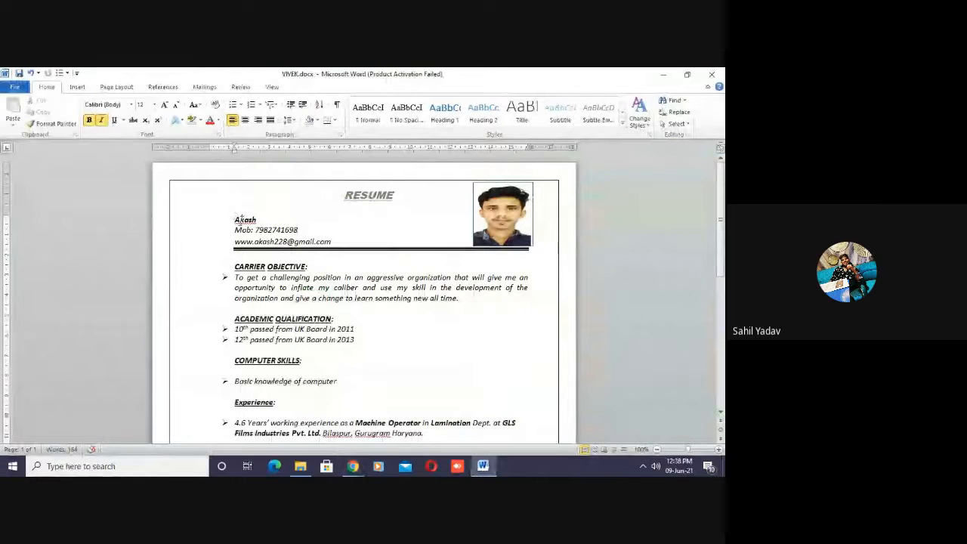
{"action": "triple_click", "coordinate": [241, 220]}
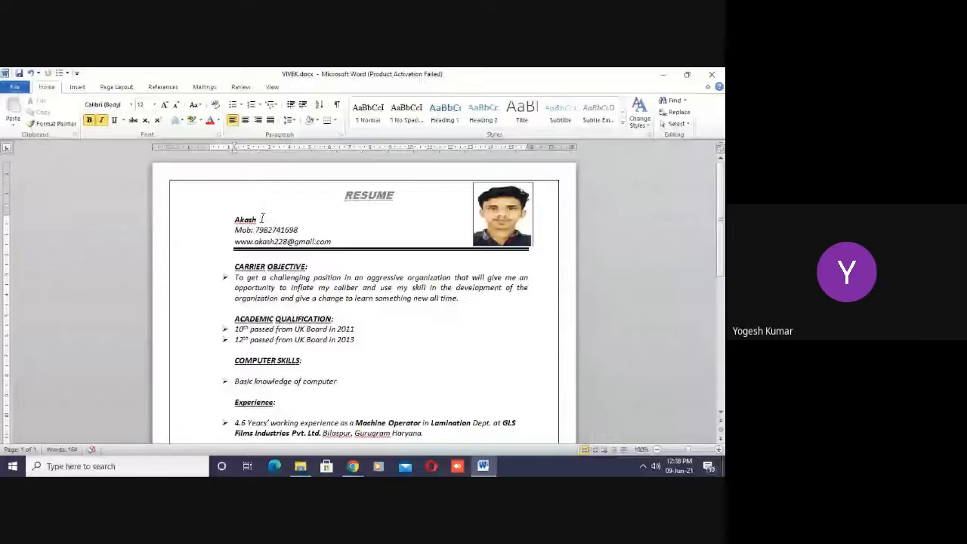
{"action": "left_click", "coordinate": [132, 104]}
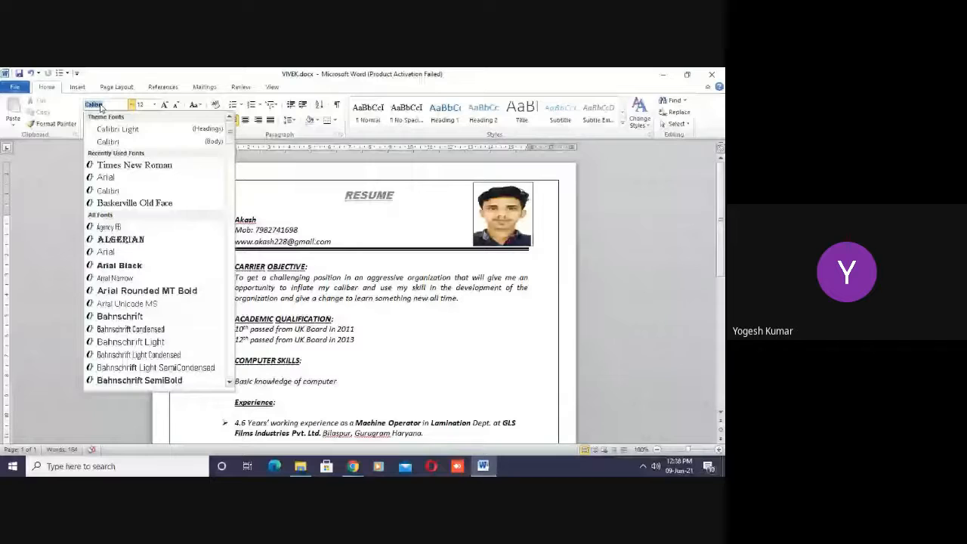
{"action": "left_click", "coordinate": [241, 218]}
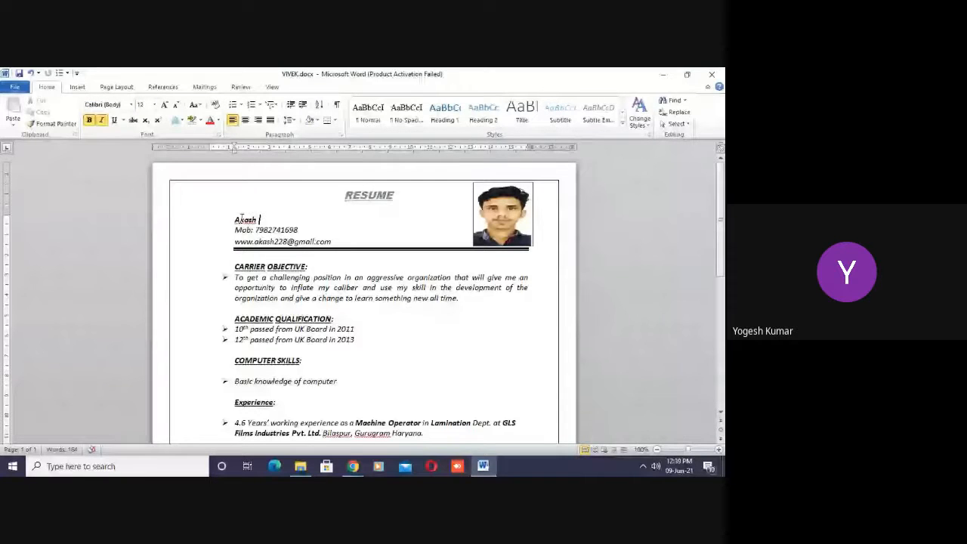
{"action": "double_click", "coordinate": [241, 218]}
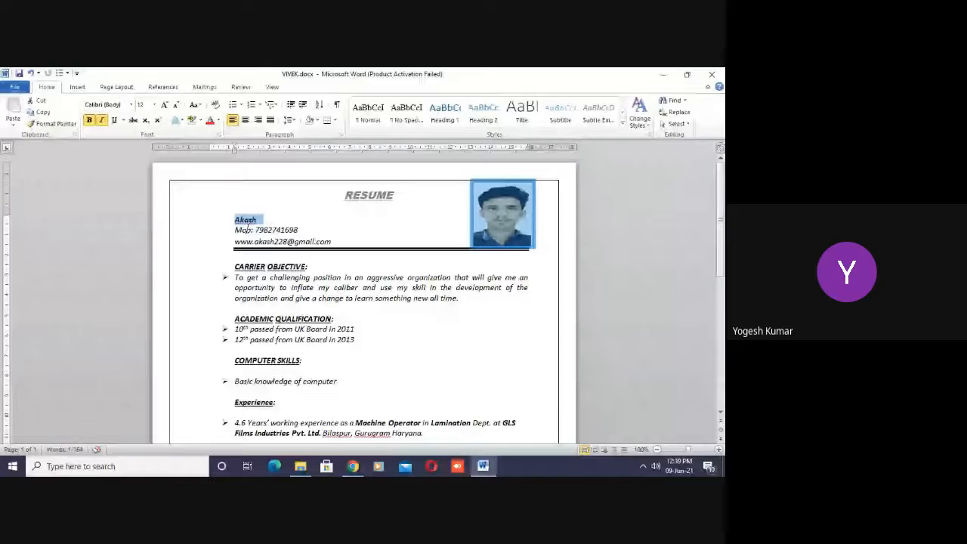
{"action": "left_click", "coordinate": [267, 266]}
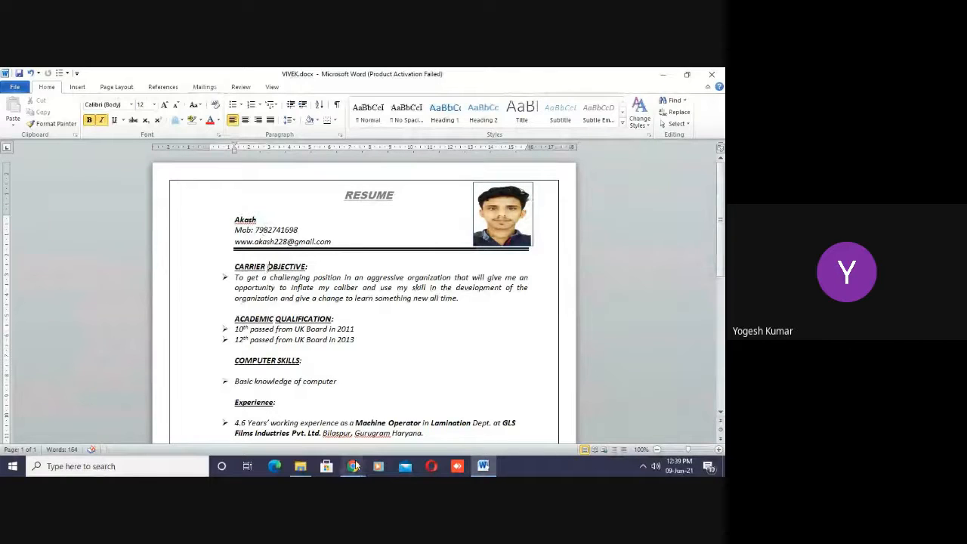
- Switch to the 27th Batch IT group chat in Chrome, open the downloaded résumé PDF and look through its first pages
{"action": "mouse_move", "coordinate": [353, 465]}
{"action": "left_click", "coordinate": [319, 414]}
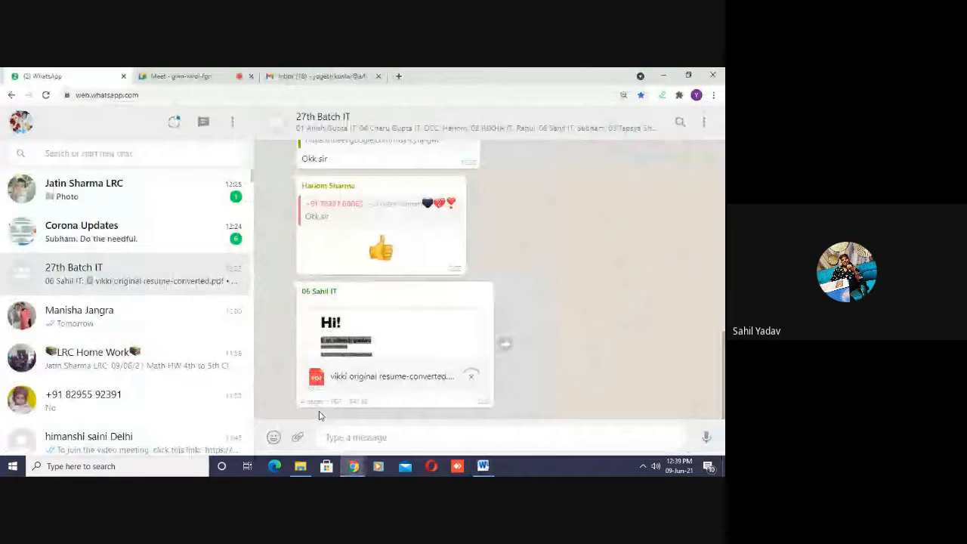
{"action": "left_click", "coordinate": [441, 334]}
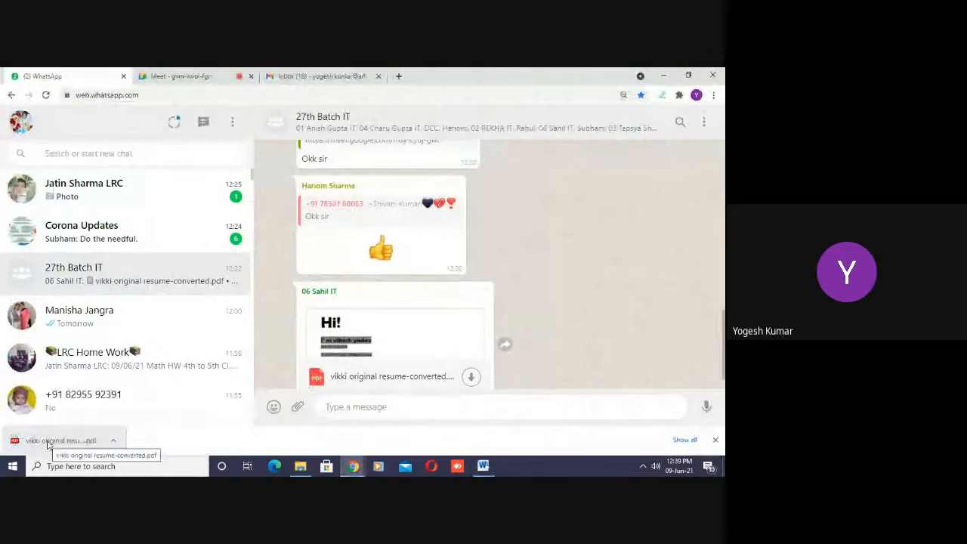
{"action": "left_click", "coordinate": [47, 442]}
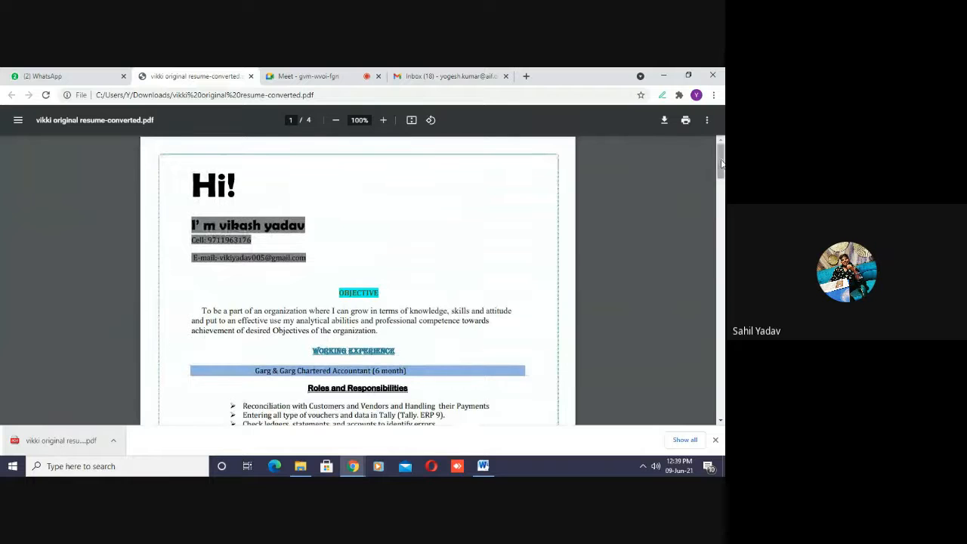
{"action": "left_click_drag", "start_coordinate": [721, 180], "coordinate": [722, 286]}
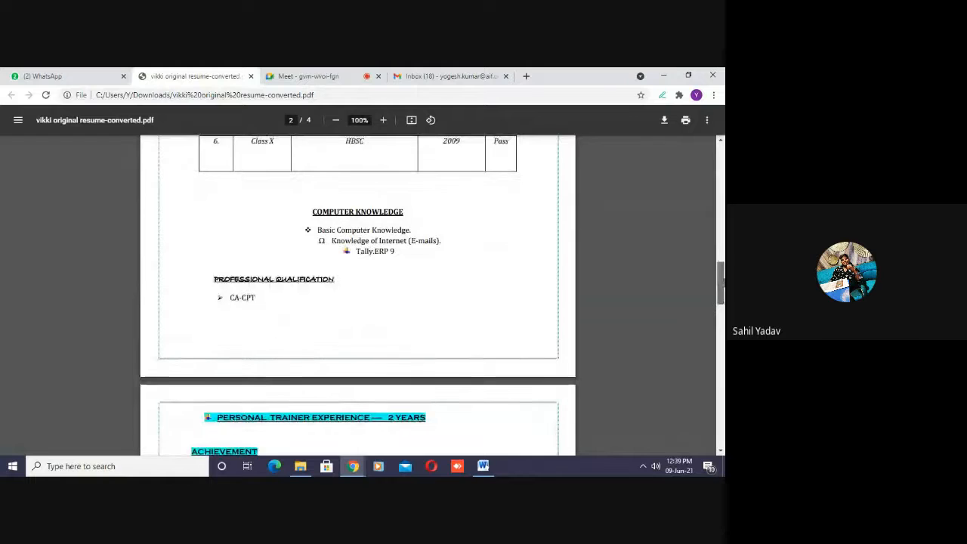
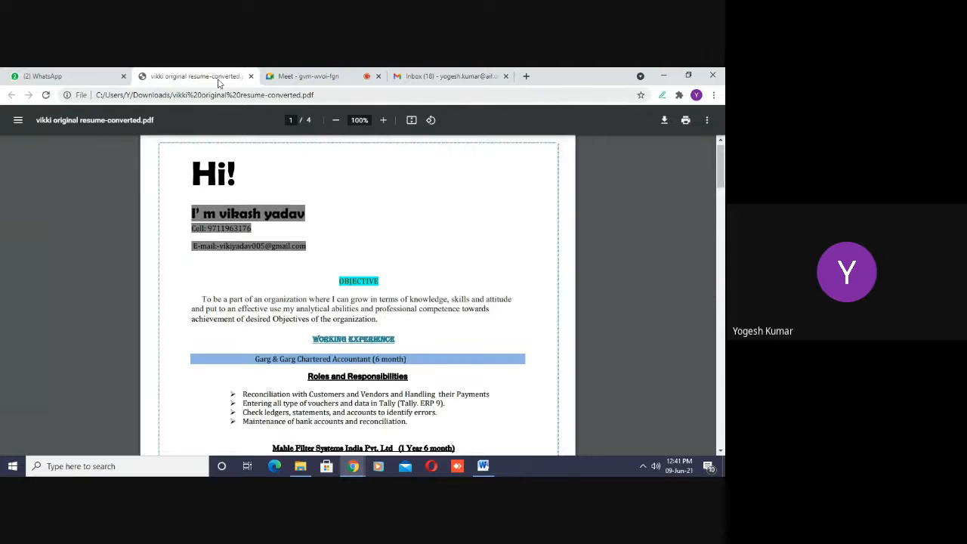
- Close the résumé PDF and switch to the résumé in Word, placing the cursor after the 12th-class qualification line
{"action": "left_click", "coordinate": [251, 76]}
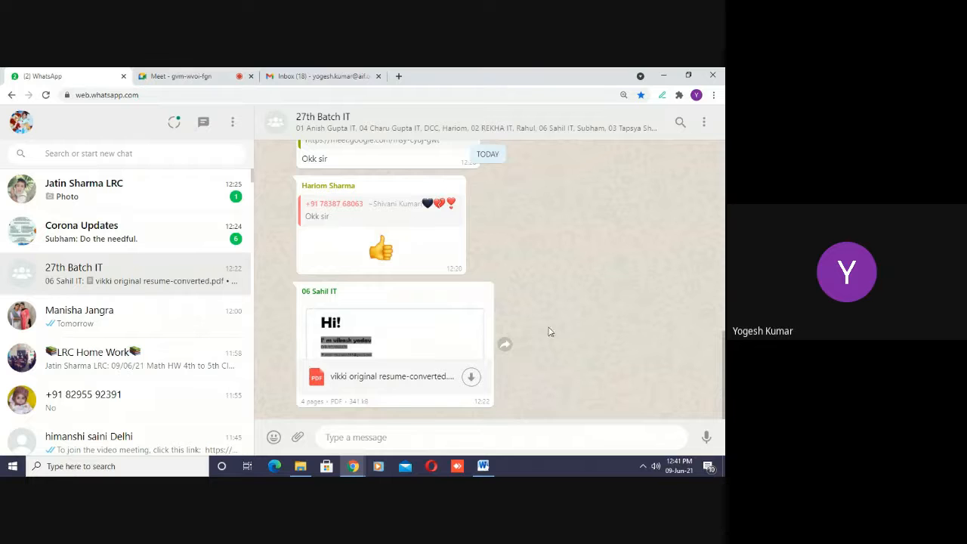
{"action": "left_click", "coordinate": [483, 465]}
{"action": "left_click", "coordinate": [356, 339]}
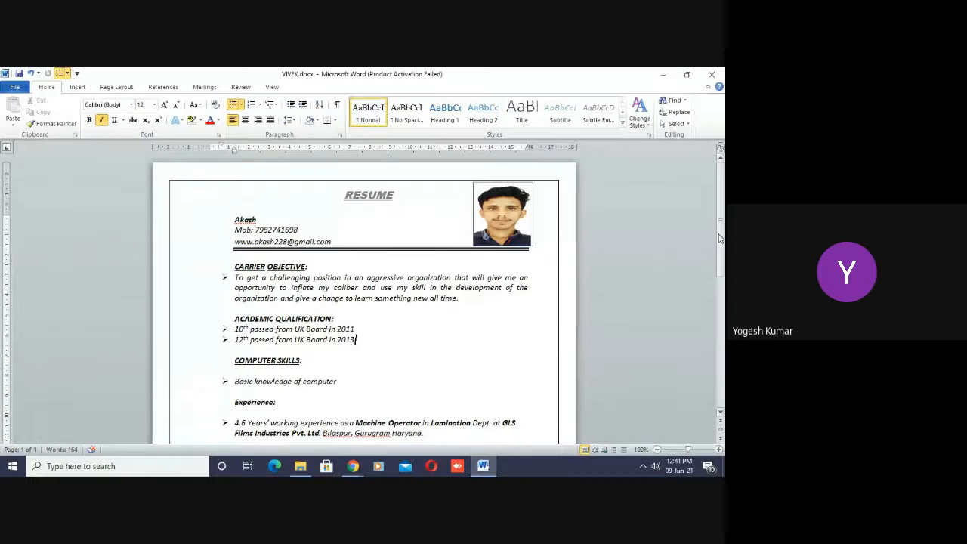
- Select all the personal details lines and check their line spacing setting, leaving it as is
{"action": "scroll", "coordinate": [719, 238], "scroll_direction": "down", "scroll_amount": 4}
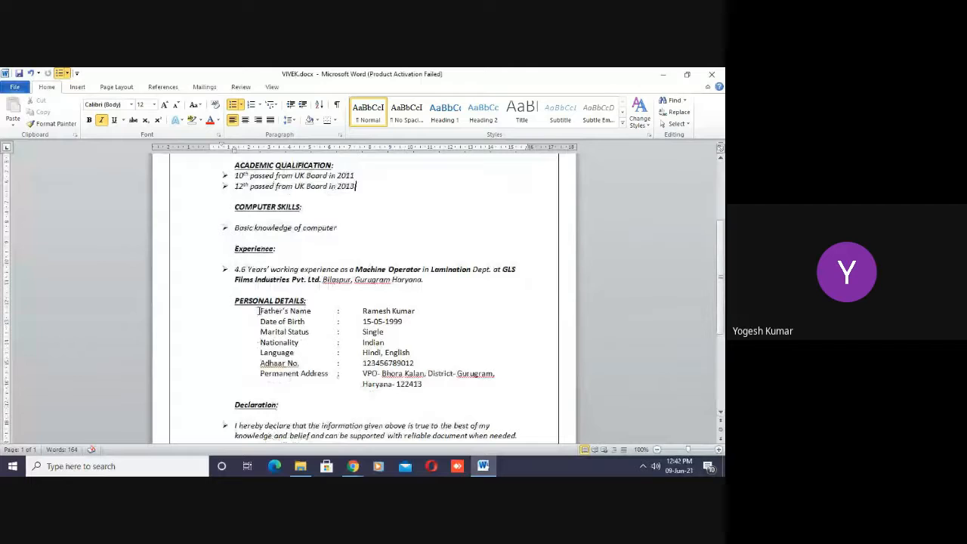
{"action": "left_click_drag", "start_coordinate": [260, 310], "coordinate": [428, 385]}
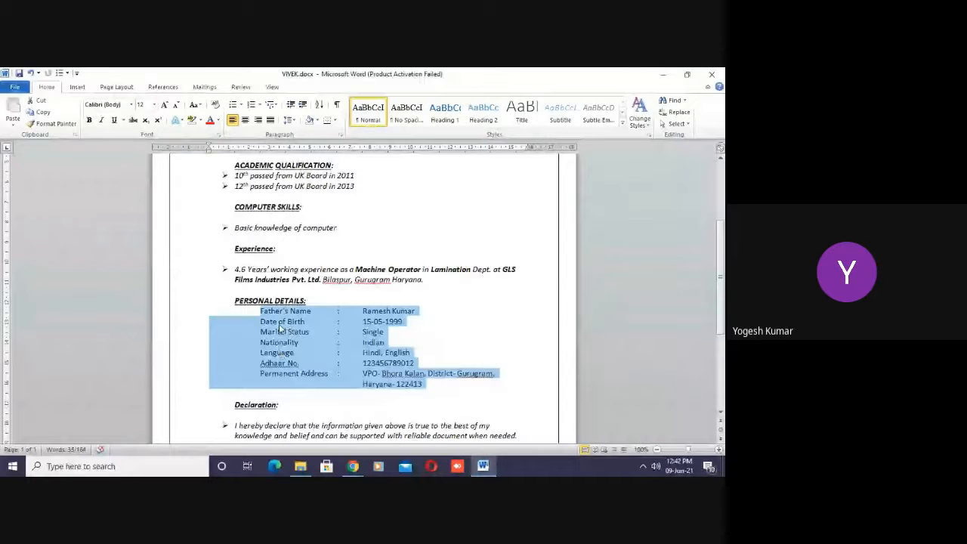
{"action": "left_click", "coordinate": [291, 120]}
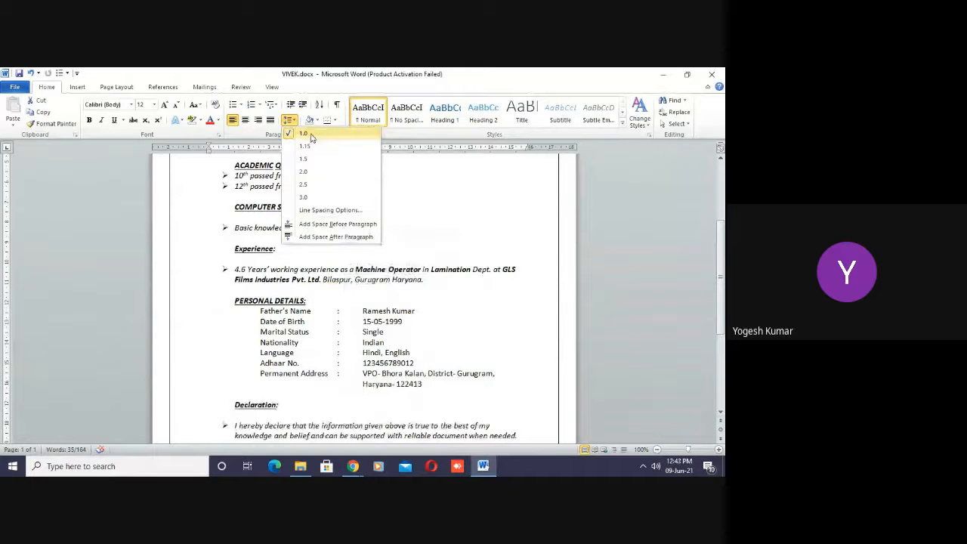
{"action": "left_click", "coordinate": [443, 393]}
{"action": "left_click", "coordinate": [445, 393]}
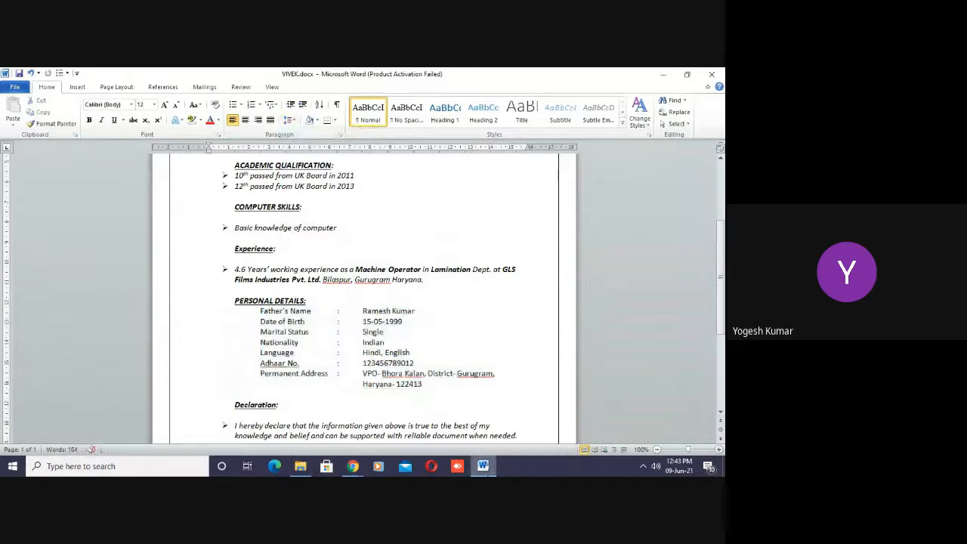
{"action": "left_click", "coordinate": [484, 466]}
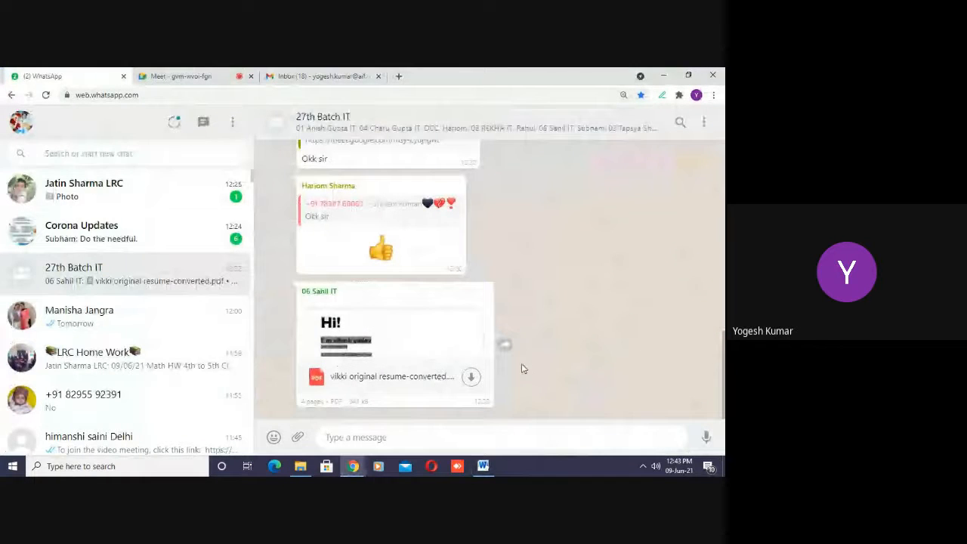
{"action": "left_click", "coordinate": [485, 466]}
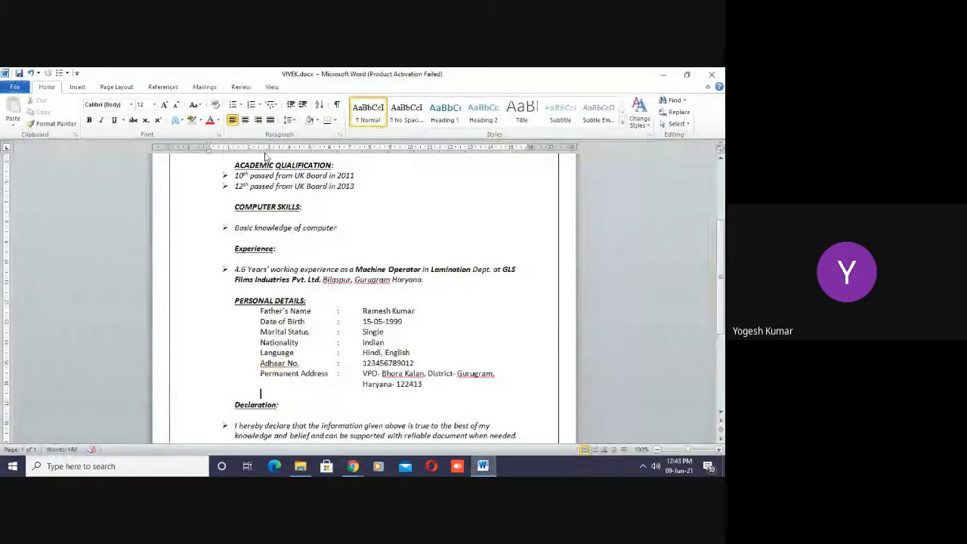
{"action": "left_click", "coordinate": [163, 87]}
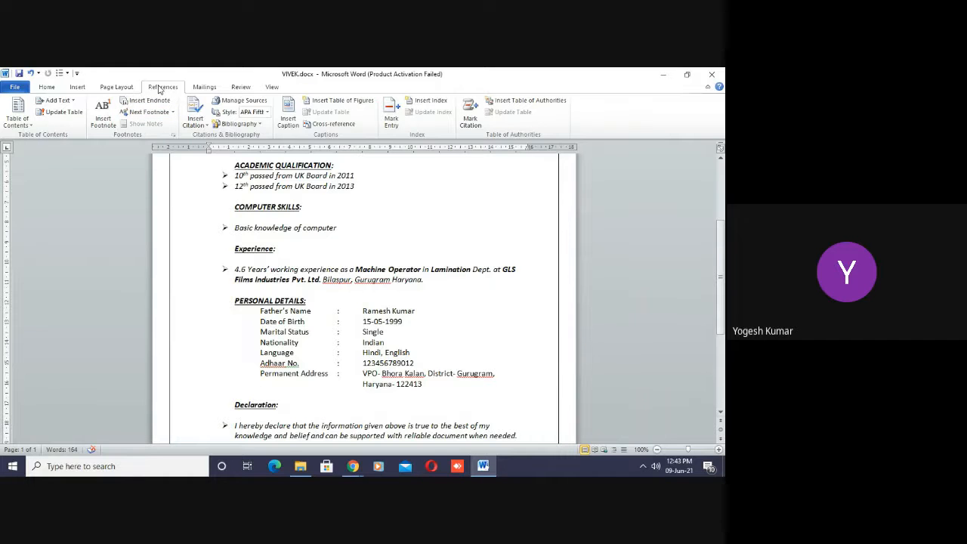
{"action": "left_click", "coordinate": [207, 88]}
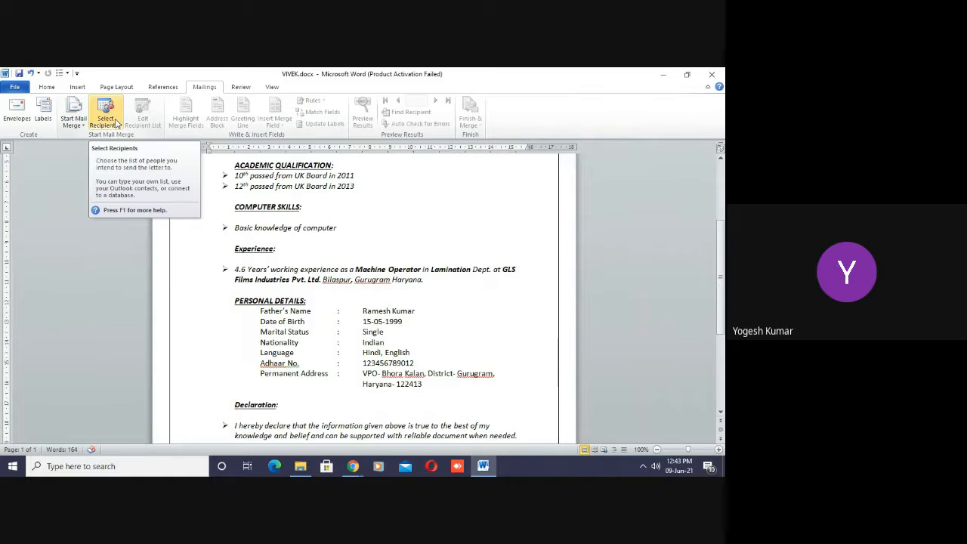
{"action": "left_click", "coordinate": [241, 86]}
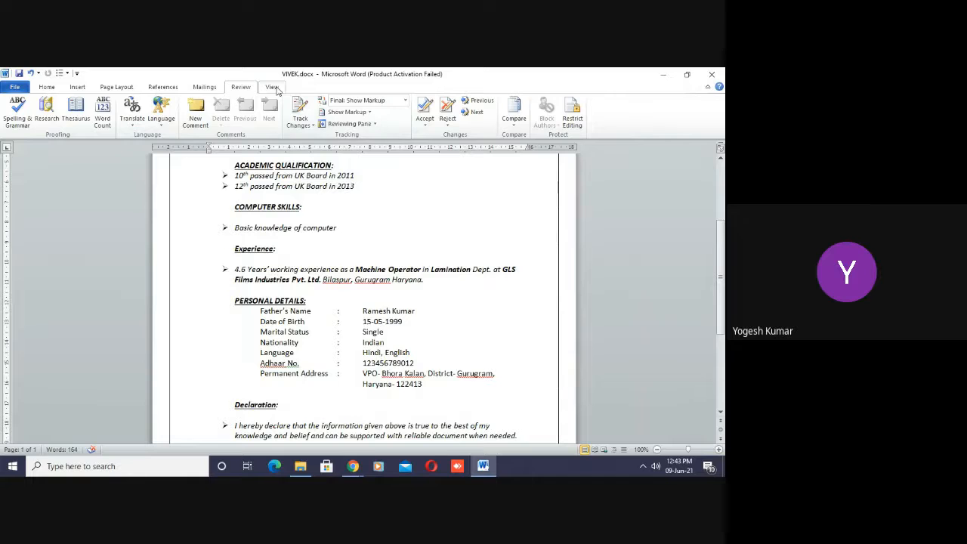
{"action": "left_click", "coordinate": [273, 87]}
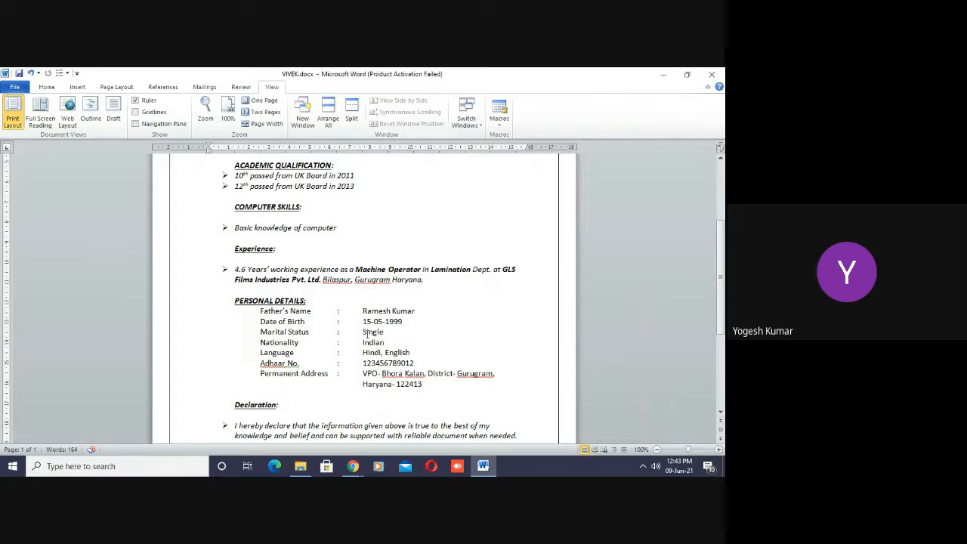
{"action": "left_click", "coordinate": [467, 377]}
{"action": "mouse_move", "coordinate": [484, 466]}
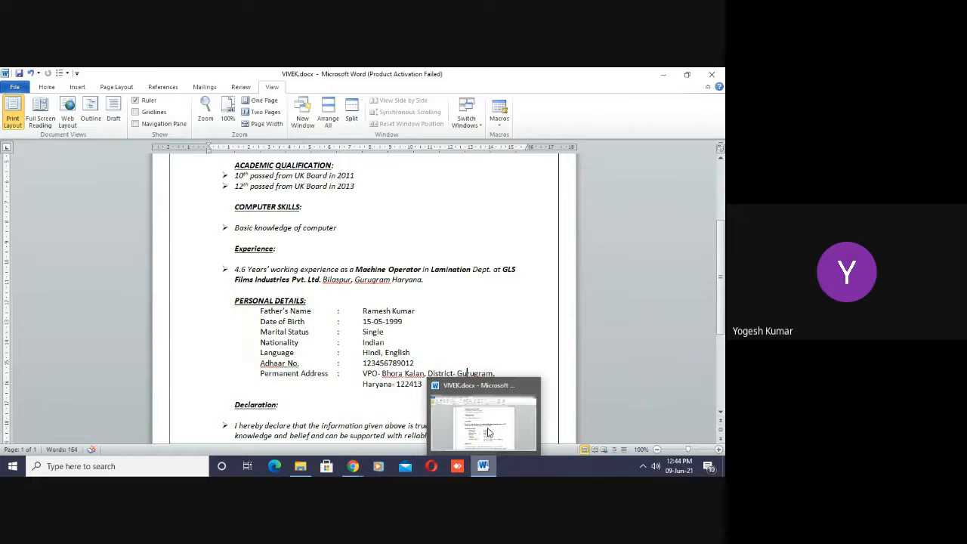
{"action": "left_click", "coordinate": [433, 281]}
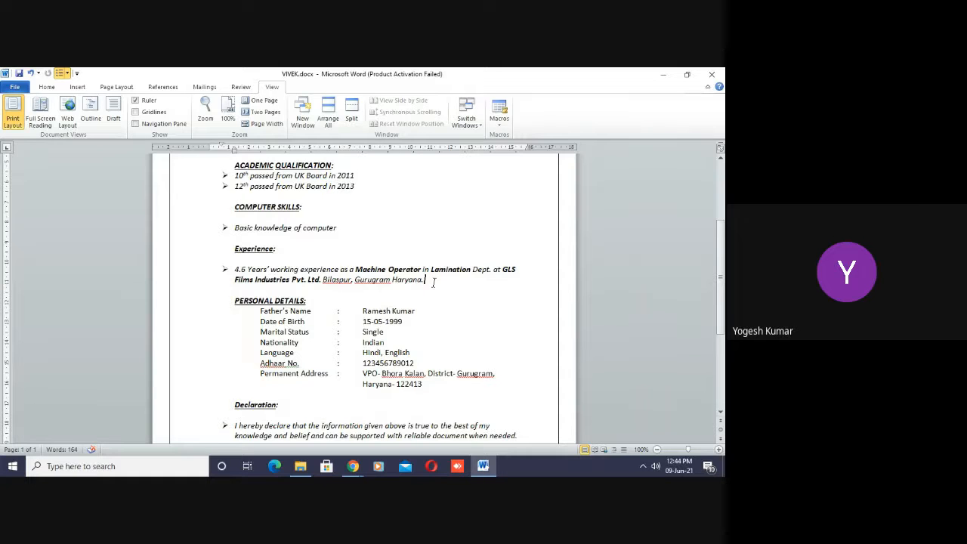
{"action": "key", "text": "Down"}
{"action": "left_click", "coordinate": [415, 237]}
{"action": "left_click_drag", "start_coordinate": [722, 280], "coordinate": [723, 192]}
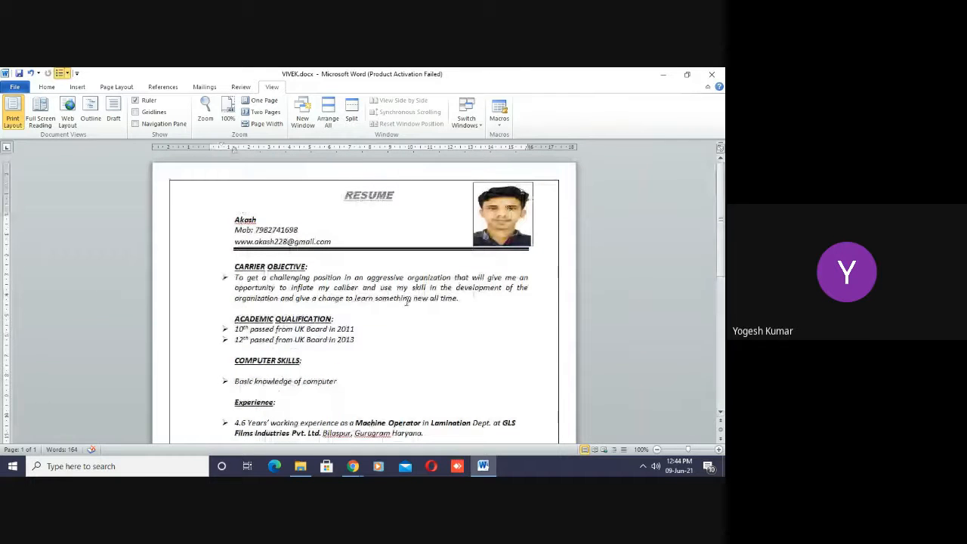
- Create a new blank document and close VIVEK.docx without saving its changes
{"action": "key", "text": "ctrl+n"}
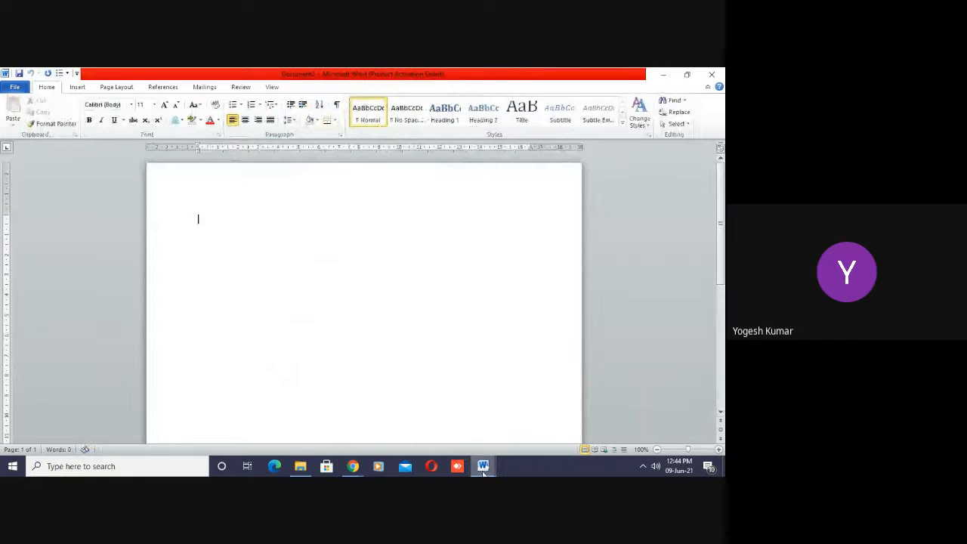
{"action": "mouse_move", "coordinate": [484, 474]}
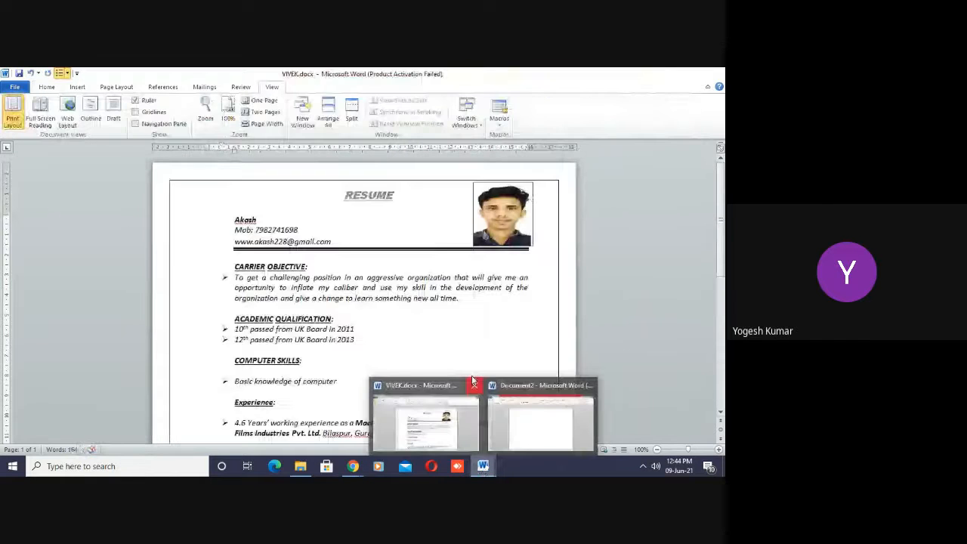
{"action": "left_click", "coordinate": [473, 383]}
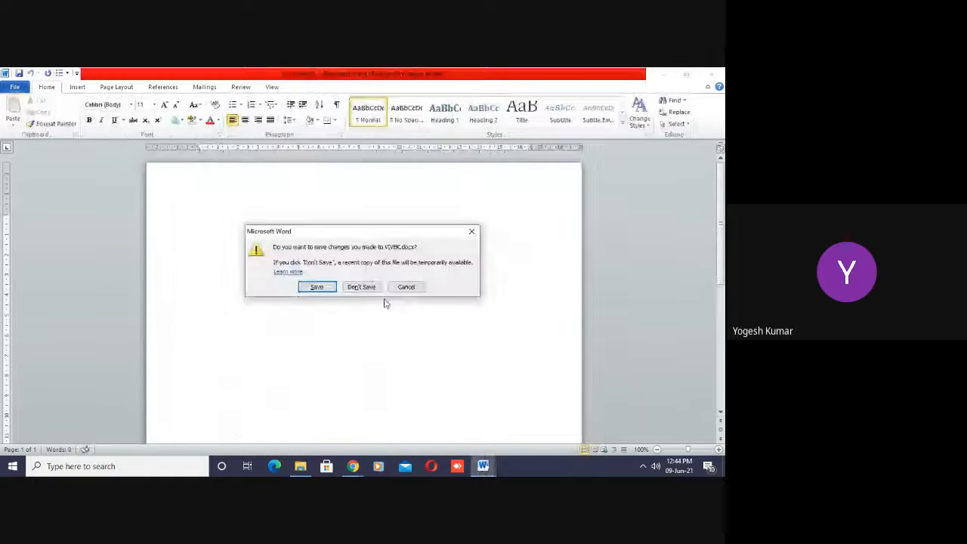
{"action": "left_click", "coordinate": [367, 288]}
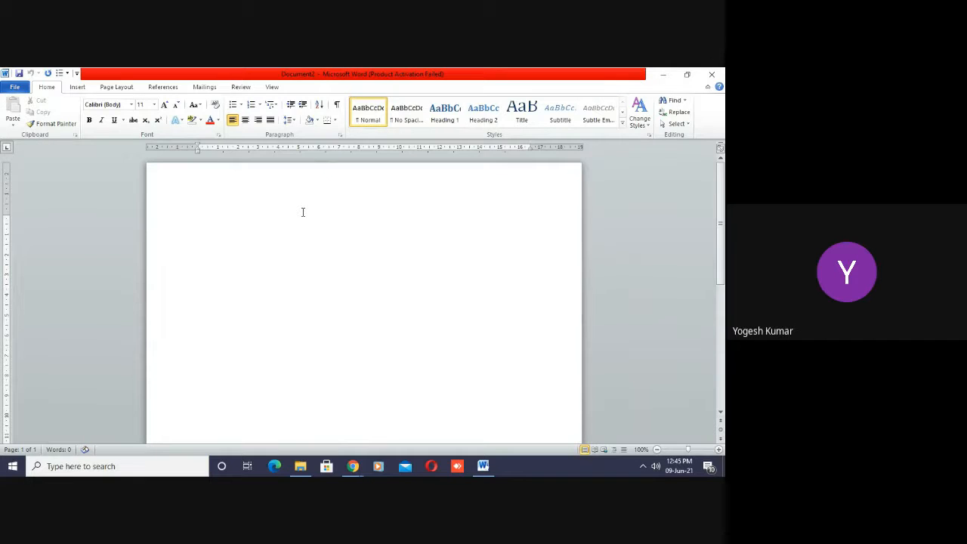
- Write the village and post office line of the postal address at the start of the blank document
{"action": "type", "text": "Bhora"}
{"action": "key", "text": "BackSpace"}
{"action": "key", "text": "BackSpace"}
{"action": "key", "text": "BackSpace"}
{"action": "key", "text": "BackSpace"}
{"action": "key", "text": "BackSpace"}
{"action": "key", "text": "BackSpace"}
- Add the district on a second line and the state with postal code on a third line of the address
{"action": "key", "text": "Return"}
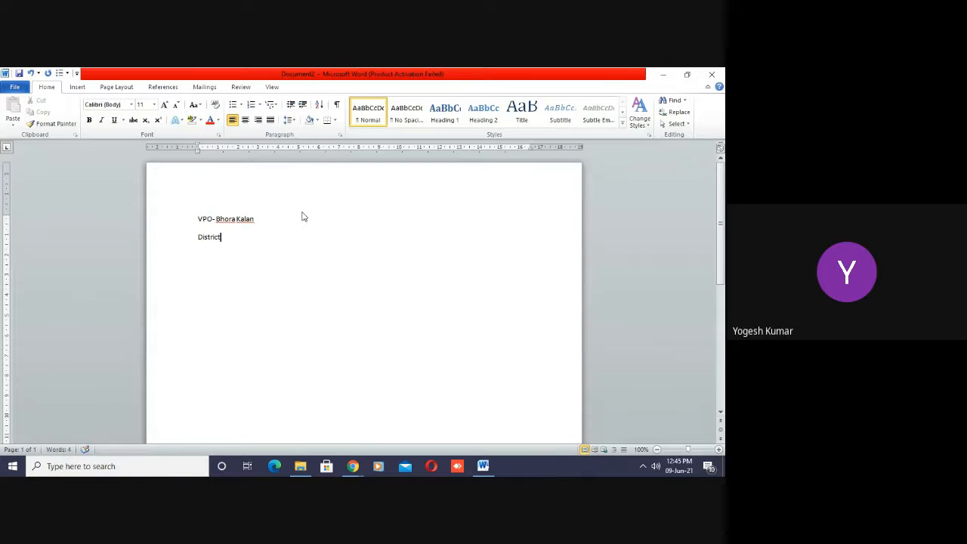
{"action": "key", "text": "Left"}
{"action": "key", "text": "Left"}
{"action": "key", "text": "Left"}
{"action": "key", "text": "Left"}
{"action": "key", "text": "Left"}
{"action": "key", "text": "Left"}
{"action": "key", "text": "Left"}
{"action": "key", "text": "Left"}
{"action": "key", "text": "Left"}
{"action": "key", "text": "Left"}
{"action": "key", "text": "Left"}
{"action": "key", "text": "Left"}
{"action": "key", "text": "Left"}
{"action": "key", "text": "Return"}
- Remove the space after the paragraphs of all three address lines
{"action": "key", "text": "Up"}
{"action": "key", "text": "Up"}
{"action": "key", "text": "shift+Down"}
{"action": "key", "text": "shift+Down"}
{"action": "key", "text": "shift+Down"}
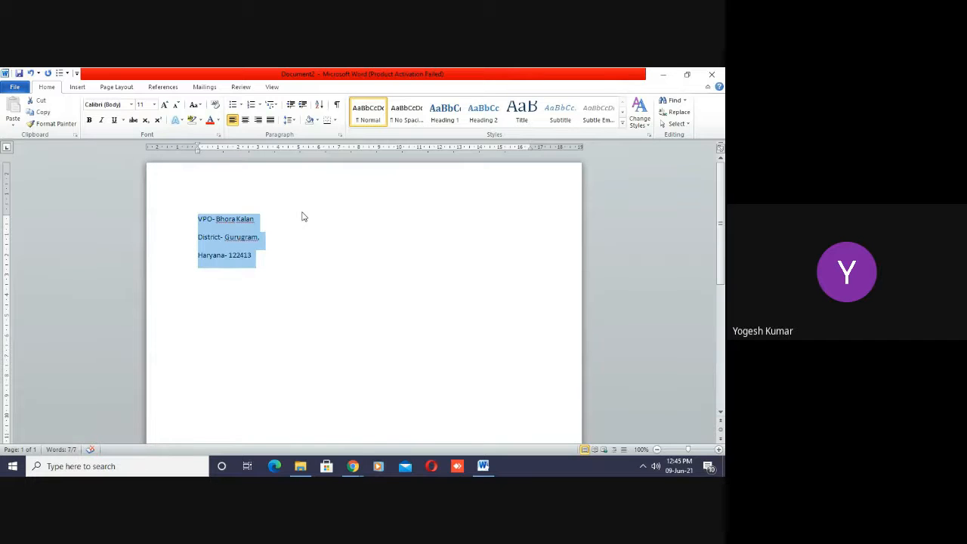
{"action": "left_click", "coordinate": [295, 121]}
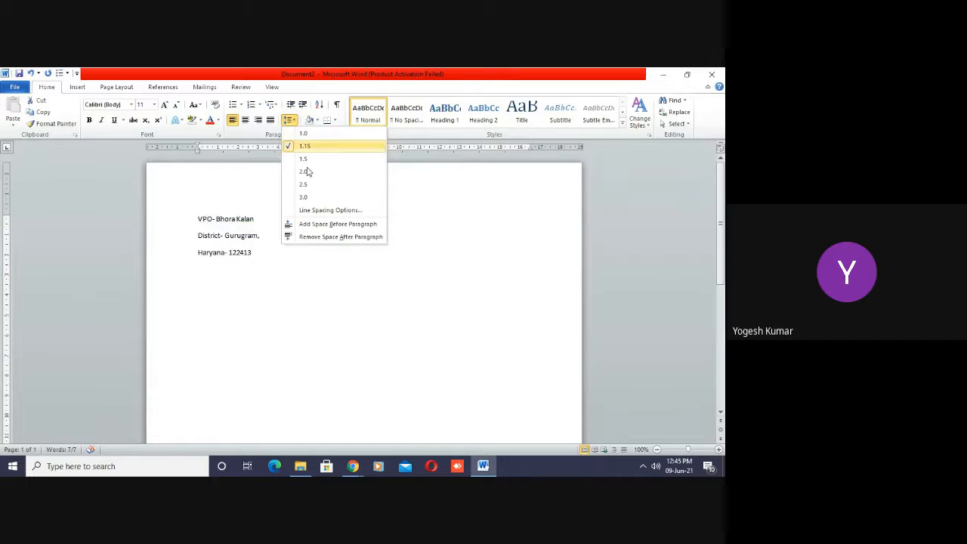
{"action": "left_click", "coordinate": [317, 237]}
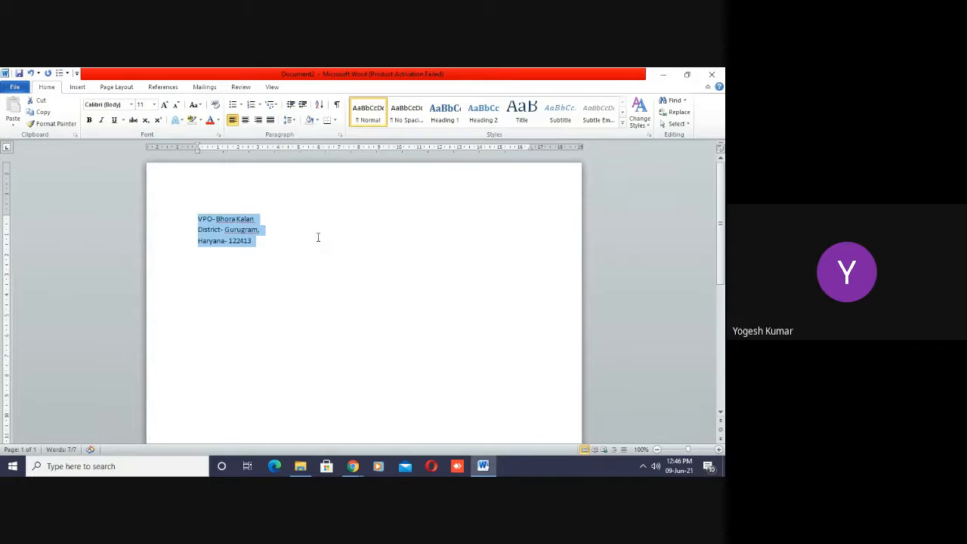
{"action": "left_click", "coordinate": [278, 255]}
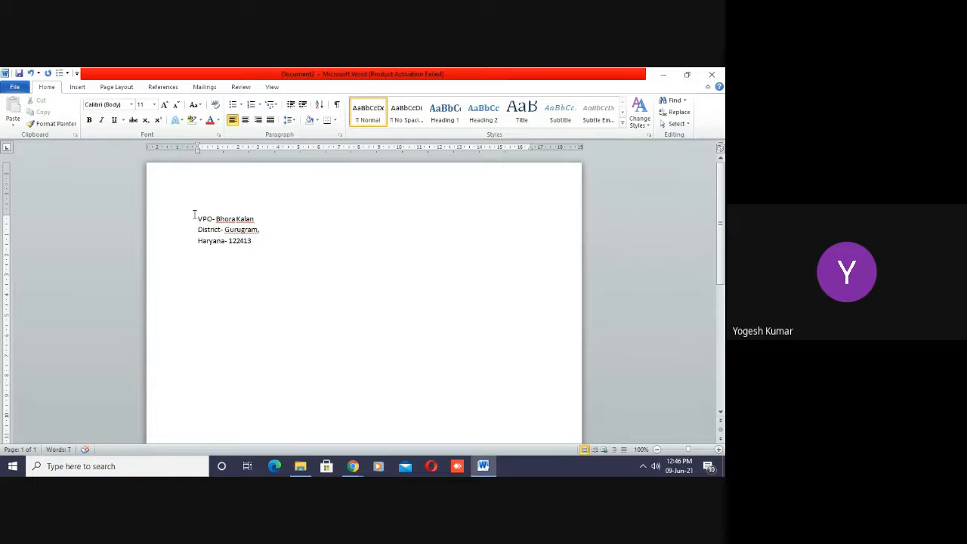
- Delete the three address lines from the document
{"action": "left_click", "coordinate": [265, 241]}
{"action": "left_click_drag", "start_coordinate": [198, 218], "coordinate": [257, 240]}
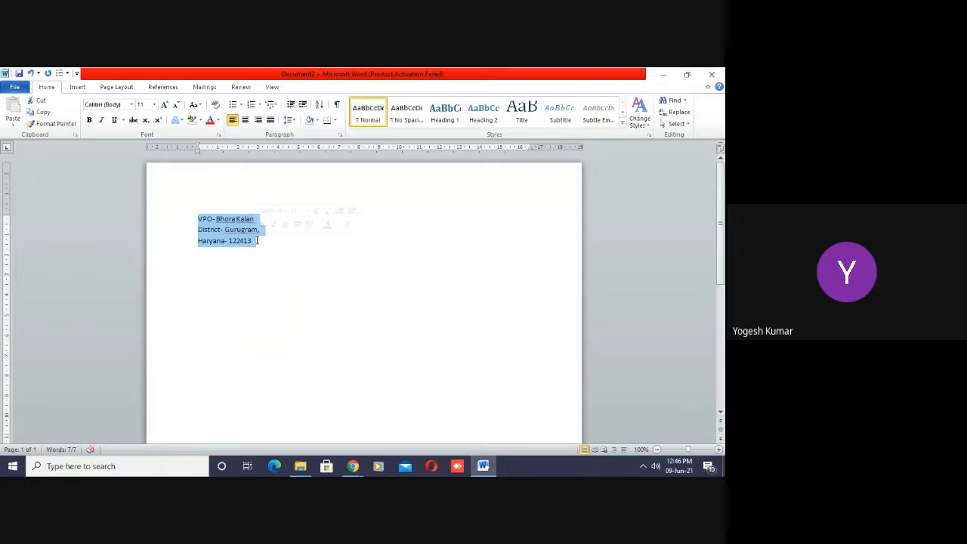
{"action": "key", "text": "Delete"}
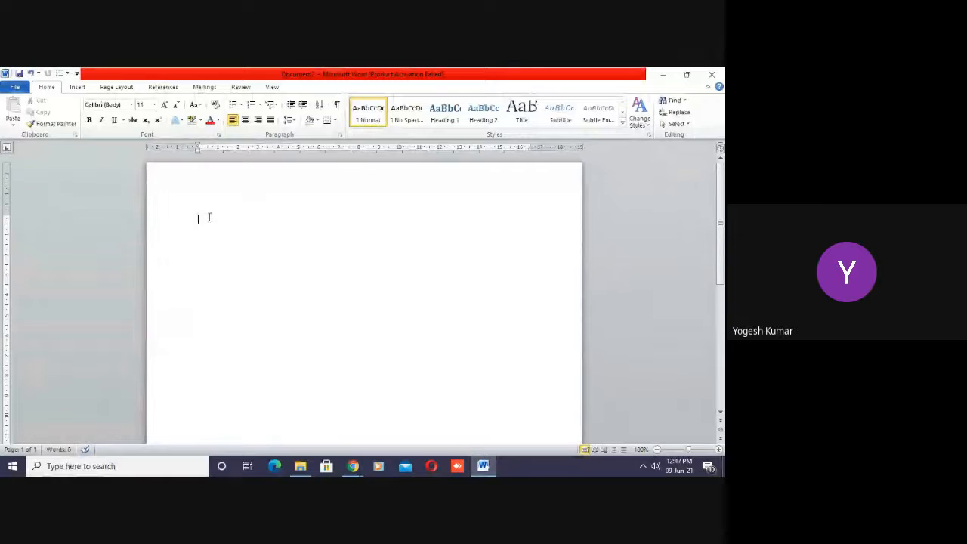
- Start recording a macro named Macro1, stored in All Documents (Normal.dotm), with the shortcut Alt+Ctrl+, assigned to it
{"action": "left_click", "coordinate": [277, 87]}
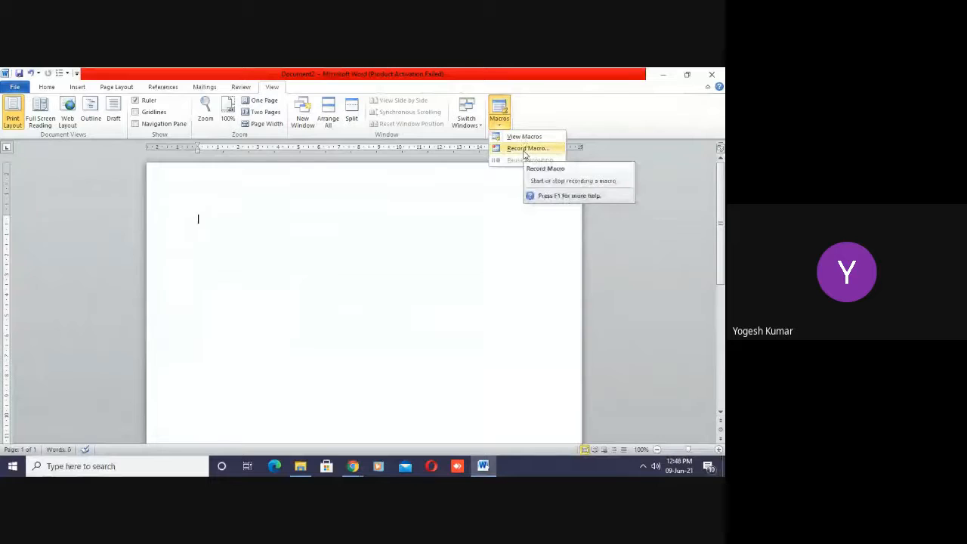
{"action": "left_click", "coordinate": [524, 149]}
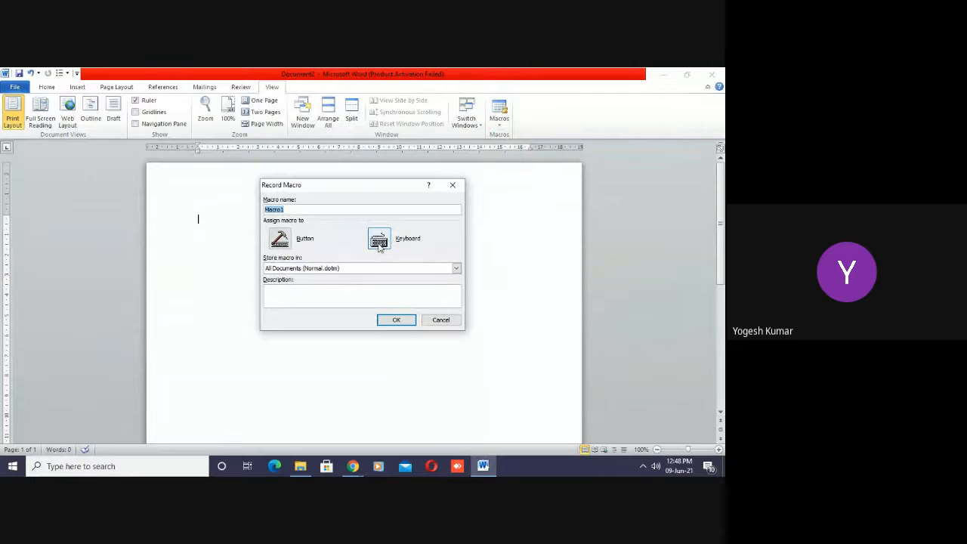
{"action": "left_click", "coordinate": [379, 246]}
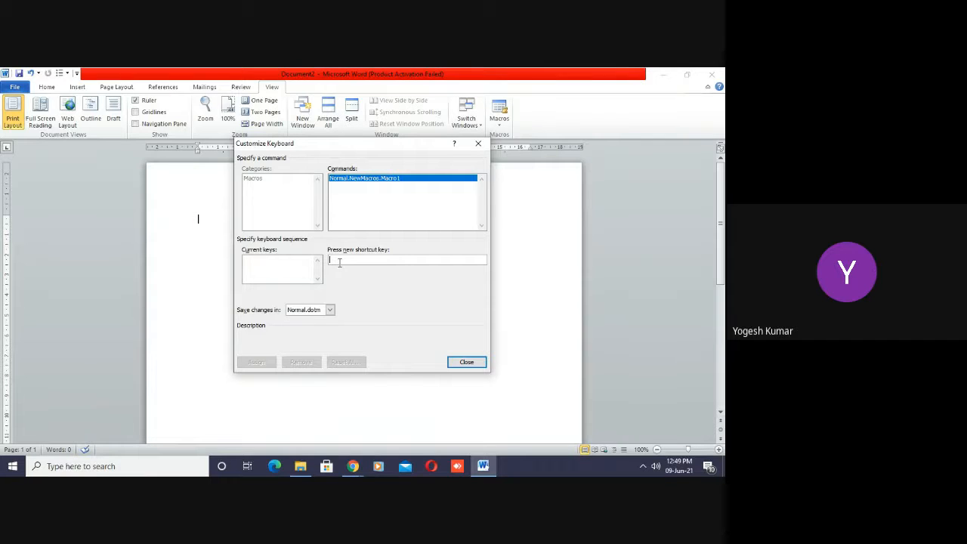
{"action": "key", "text": "ctrl+alt+comma"}
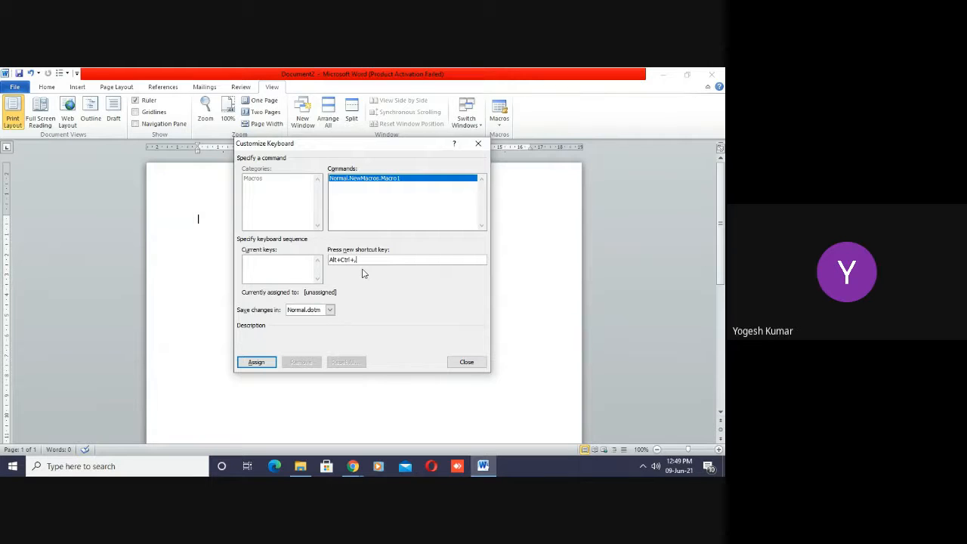
{"action": "left_click", "coordinate": [255, 363]}
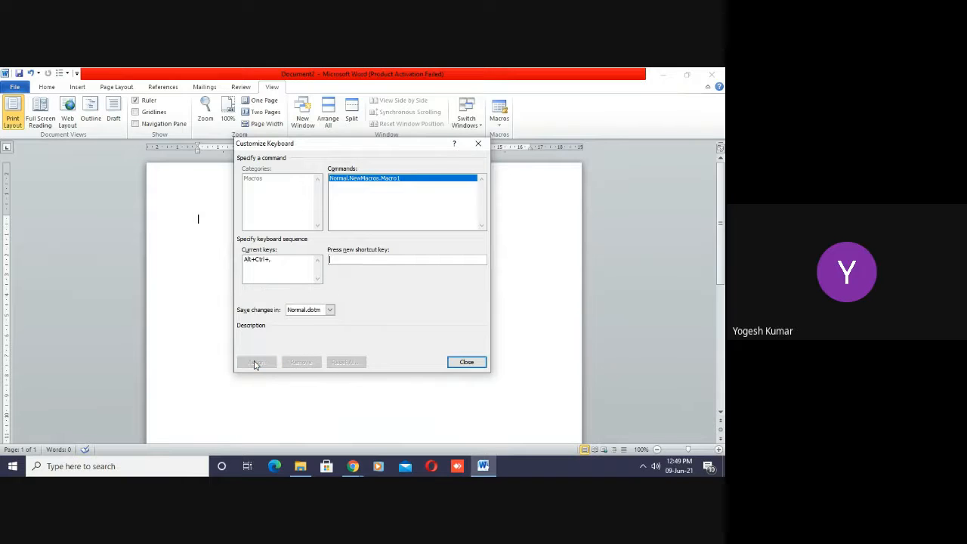
{"action": "left_click", "coordinate": [471, 363]}
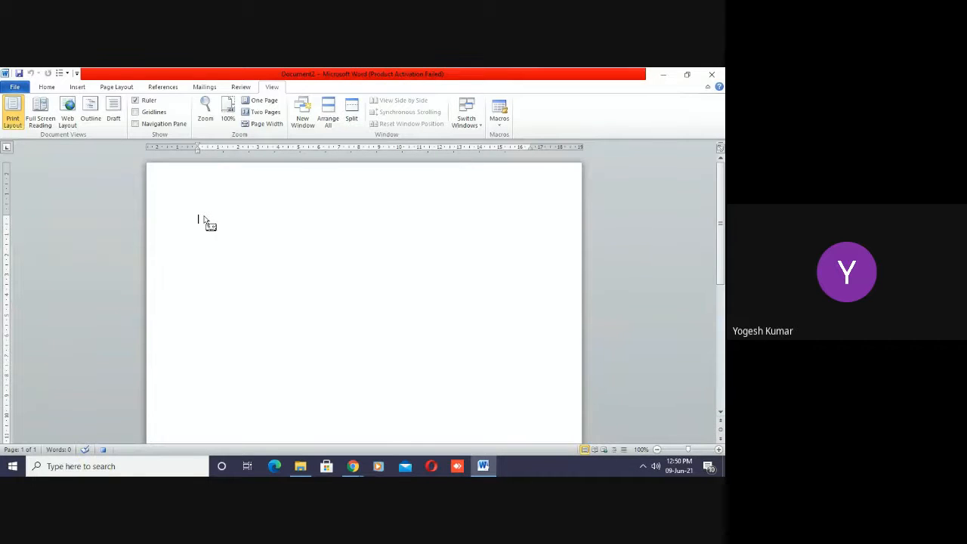
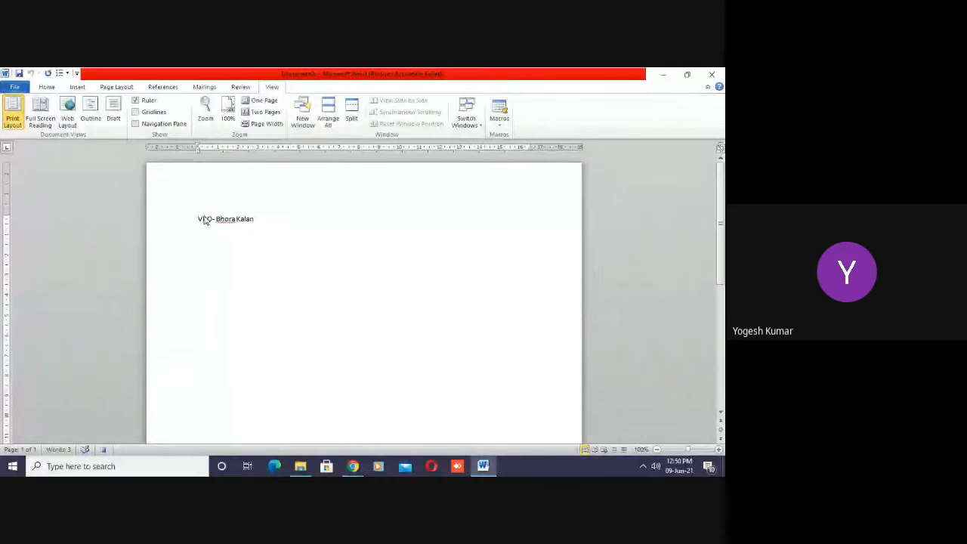
- Enter the village and post office, ending with a comma, as the first address line of the macro being recorded
{"action": "key", "text": "Return"}
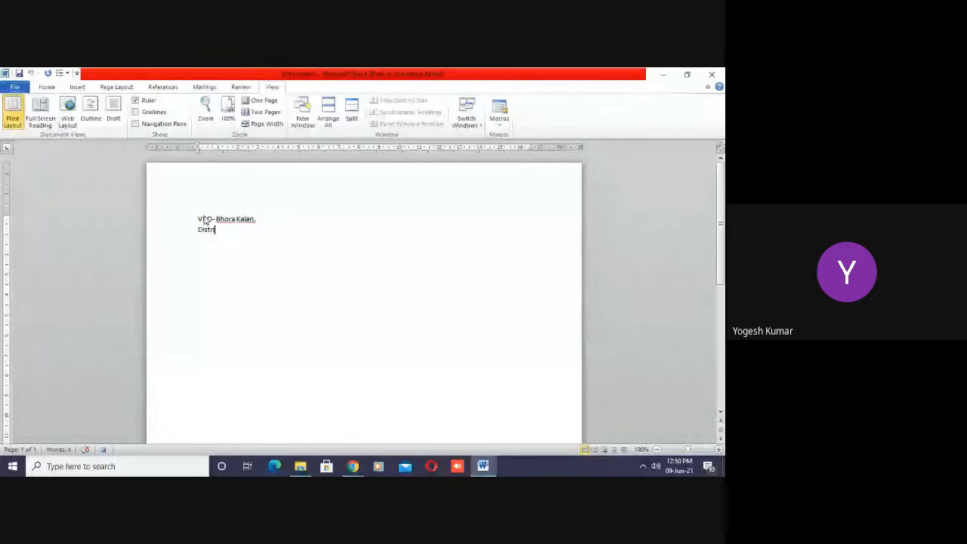
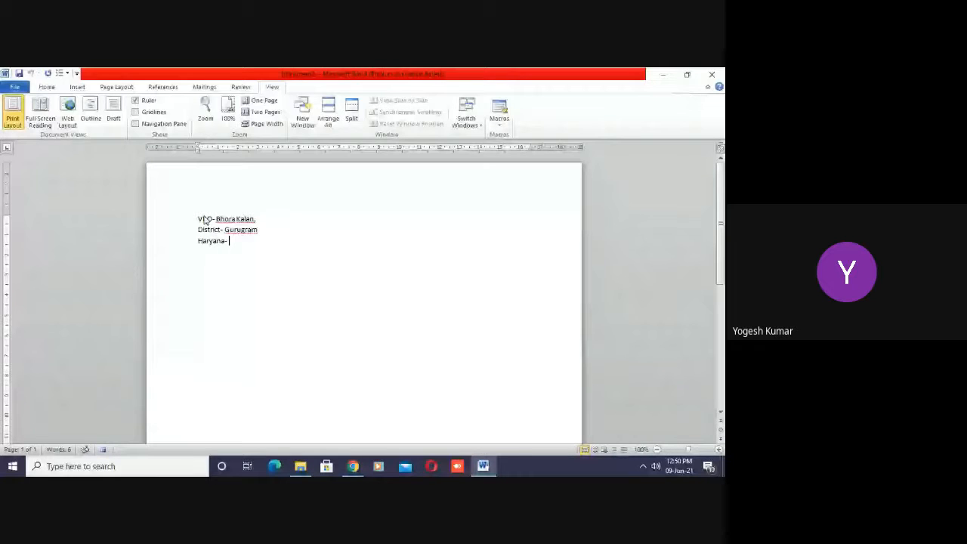
- Add the district line and the state line with postal code to the address, and stop recording the macro
{"action": "key", "text": "Return"}
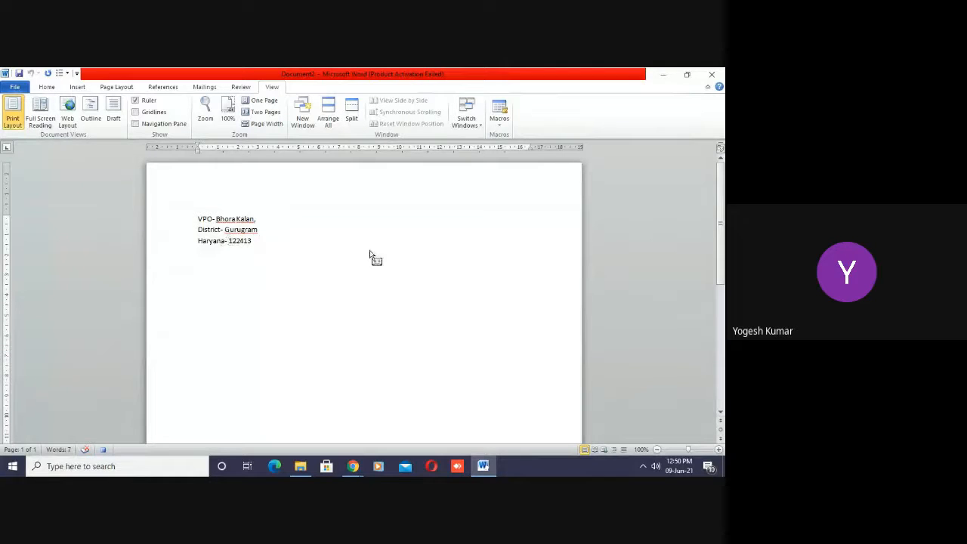
{"action": "left_click", "coordinate": [502, 127]}
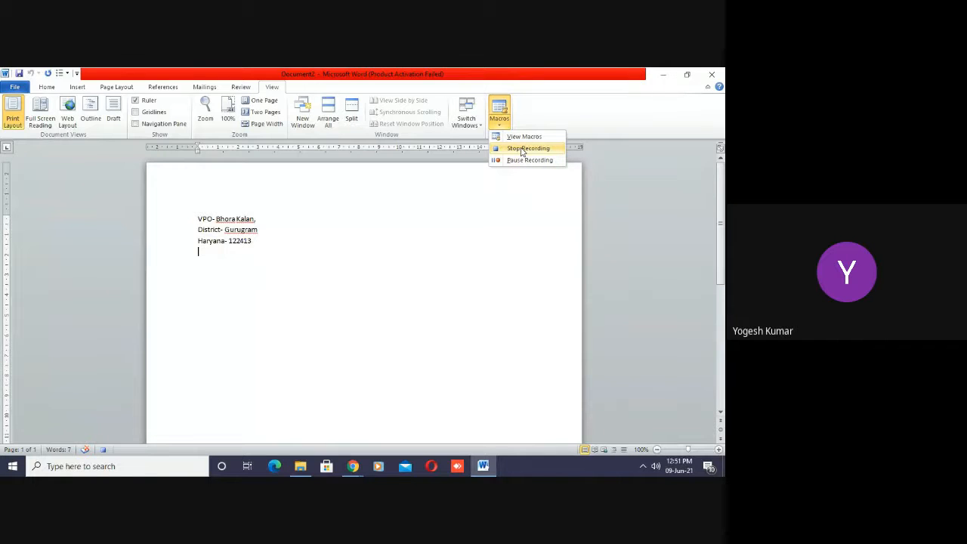
{"action": "left_click", "coordinate": [521, 150]}
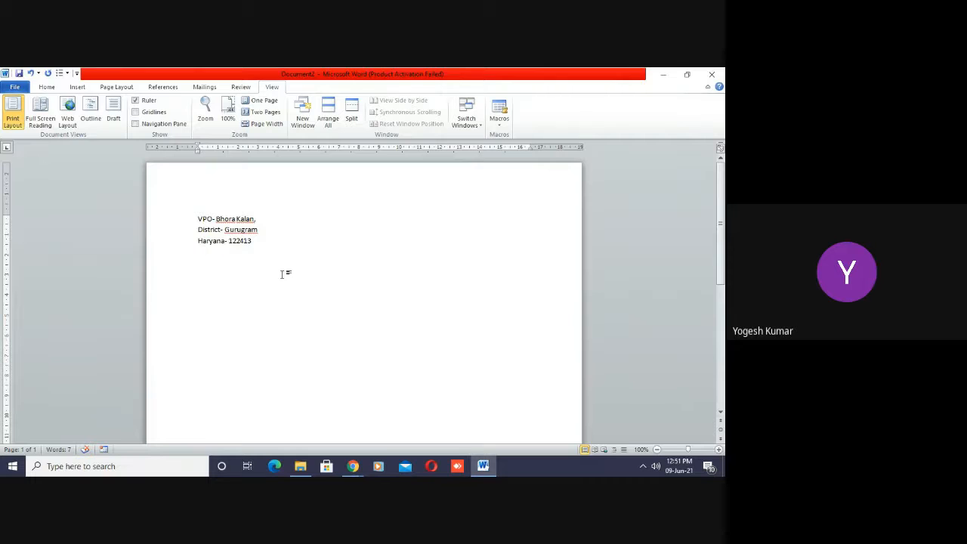
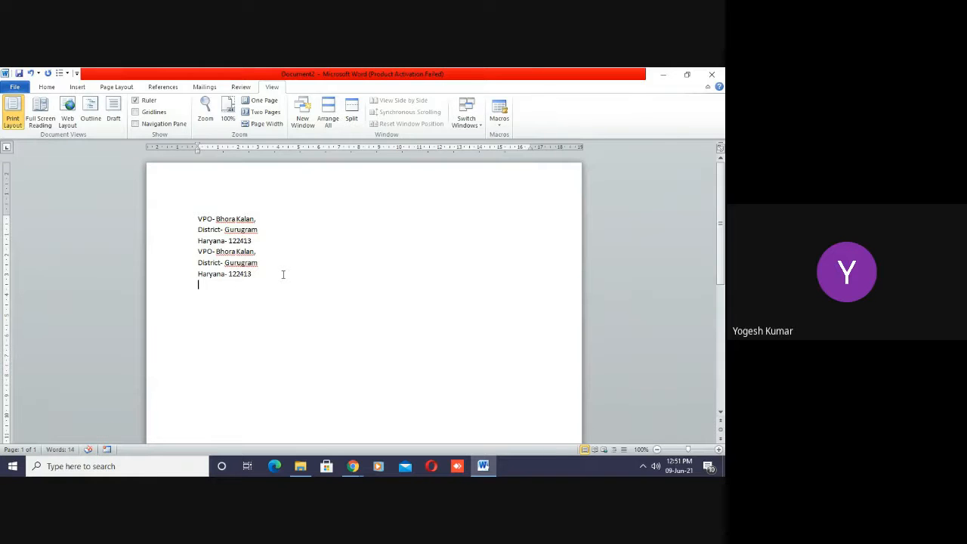
- Run the recorded address macro repeatedly with its shortcut until copies of the address continue onto a second page
{"action": "key", "text": "ctrl+v"}
{"action": "key", "text": "ctrl+v"}
{"action": "key", "text": "ctrl+v"}
{"action": "key", "text": "ctrl+v"}
{"action": "key", "text": "ctrl+v"}
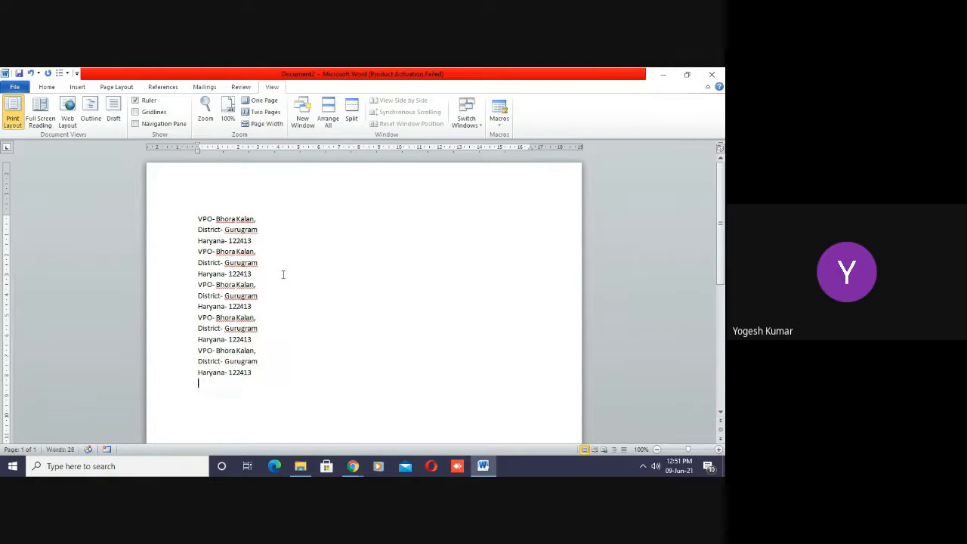
{"action": "key", "text": "ctrl+v"}
{"action": "key", "text": "ctrl+v"}
{"action": "key", "text": "ctrl+v"}
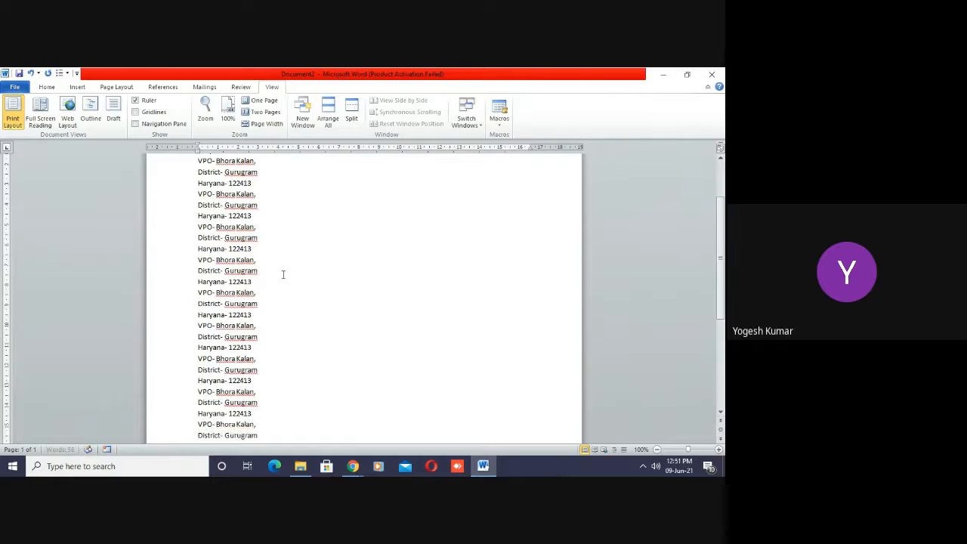
{"action": "key", "text": "ctrl+v"}
{"action": "key", "text": "ctrl+v"}
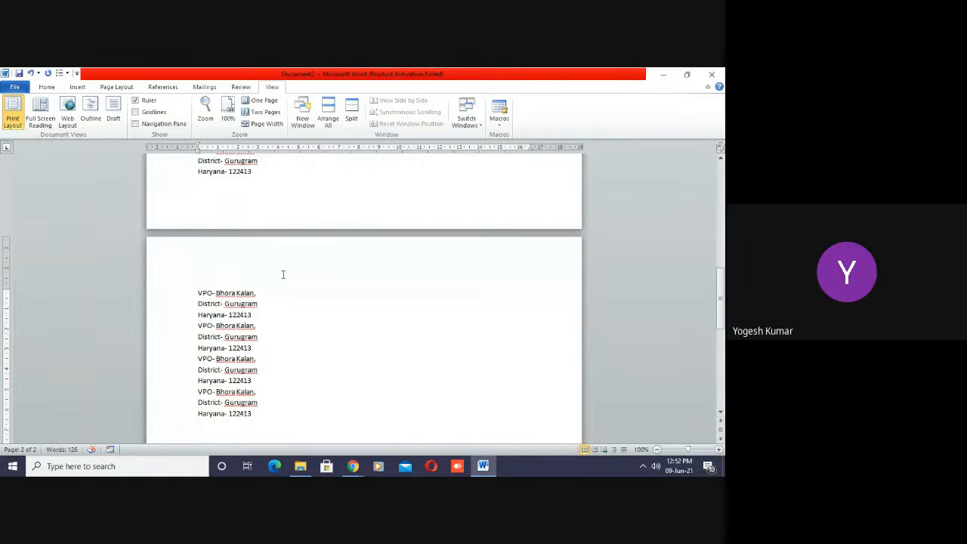
- Delete all the address copies from the document
{"action": "key", "text": "ctrl+a"}
{"action": "key", "text": "Delete"}
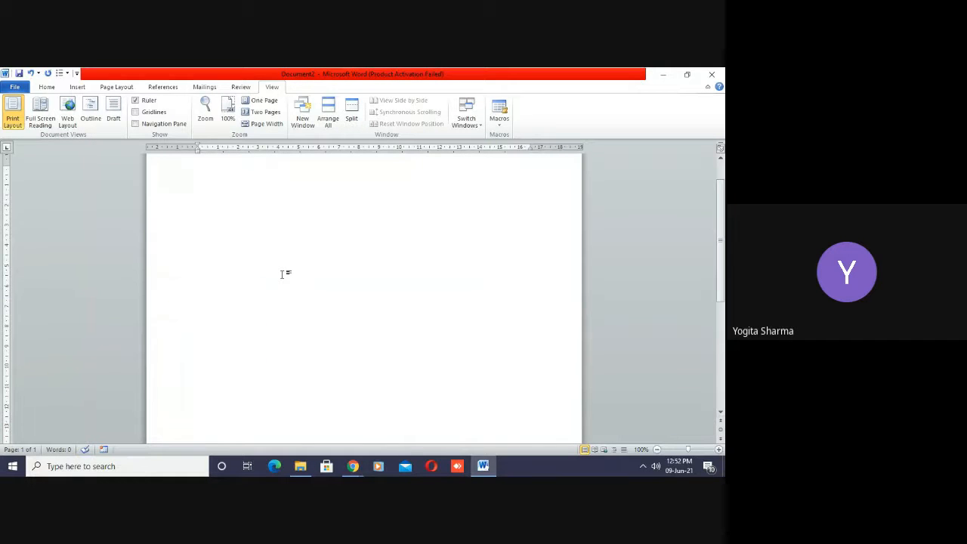
{"action": "left_click_drag", "start_coordinate": [721, 205], "coordinate": [722, 187]}
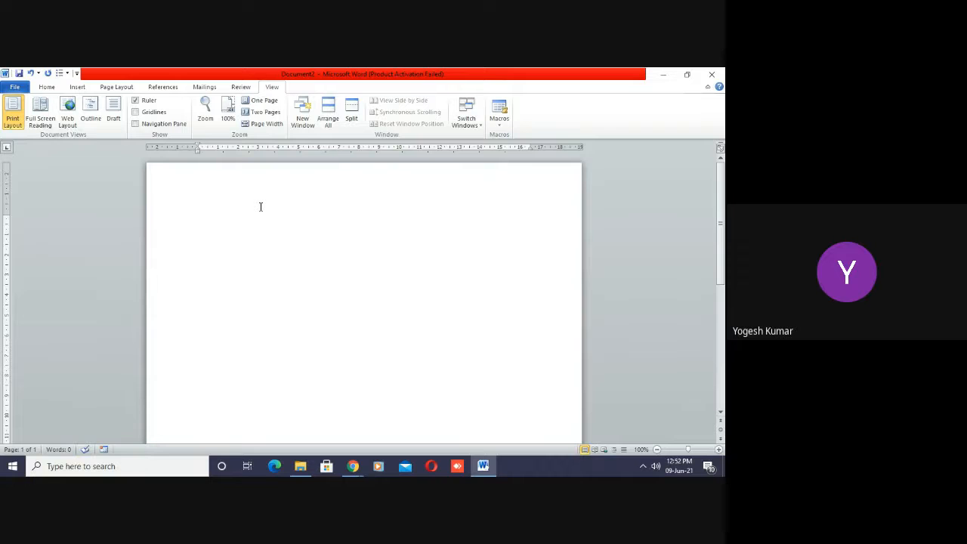
- Run the address macro several more times in the blank document and clear all the inserted text
{"action": "key", "text": "ctrl+v"}
{"action": "key", "text": "ctrl+v"}
{"action": "key", "text": "ctrl+v"}
{"action": "key", "text": "ctrl+v"}
{"action": "key", "text": "ctrl+v"}
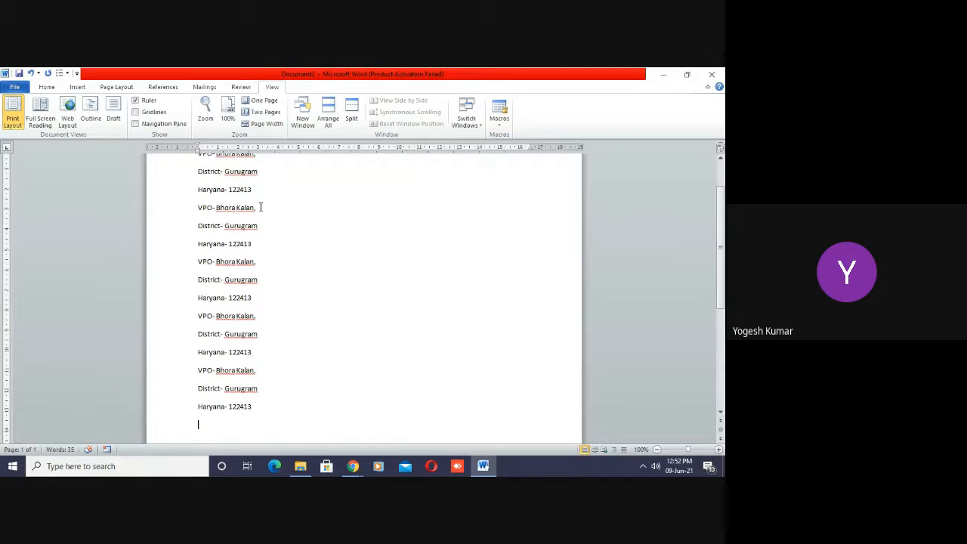
{"action": "key", "text": "BackSpace"}
{"action": "key", "text": "BackSpace"}
{"action": "key", "text": "BackSpace"}
{"action": "key", "text": "BackSpace"}
{"action": "key", "text": "BackSpace"}
{"action": "key", "text": "BackSpace"}
{"action": "key", "text": "BackSpace"}
{"action": "key", "text": "BackSpace"}
{"action": "key", "text": "BackSpace"}
{"action": "key", "text": "BackSpace"}
{"action": "key", "text": "ctrl+a"}
{"action": "key", "text": "BackSpace"}
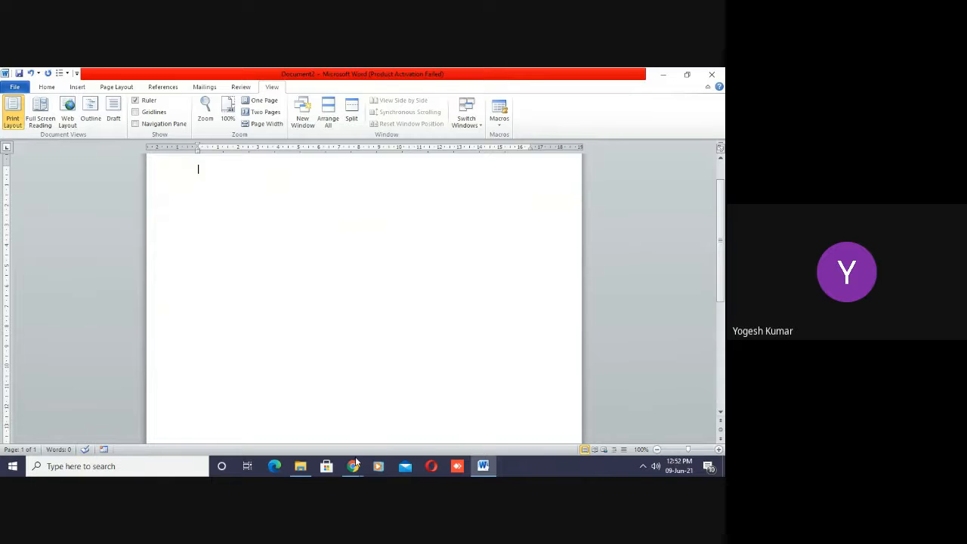
- Switch to Chrome to check the Google Meet call, and return to the Word document with the screen-sharing bar hidden
{"action": "mouse_move", "coordinate": [353, 468]}
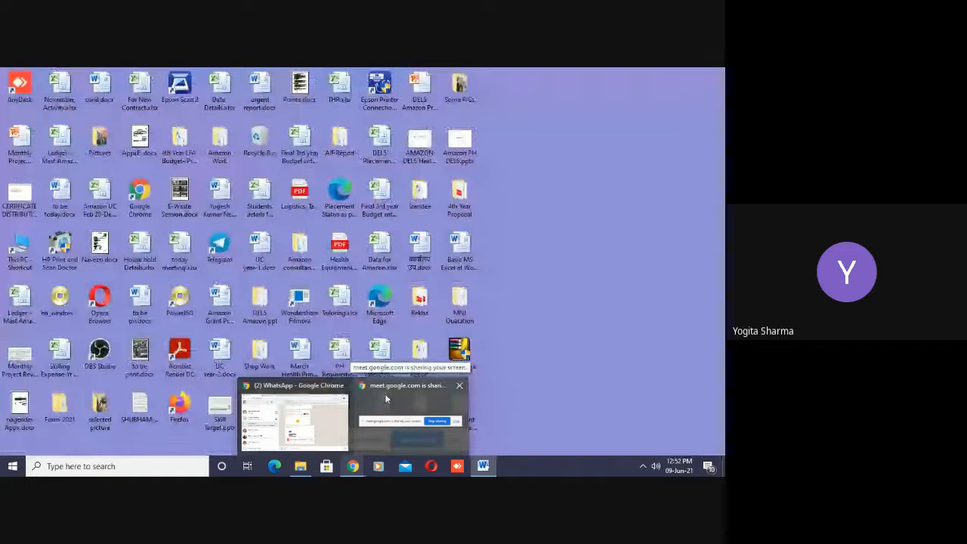
{"action": "left_click", "coordinate": [384, 393]}
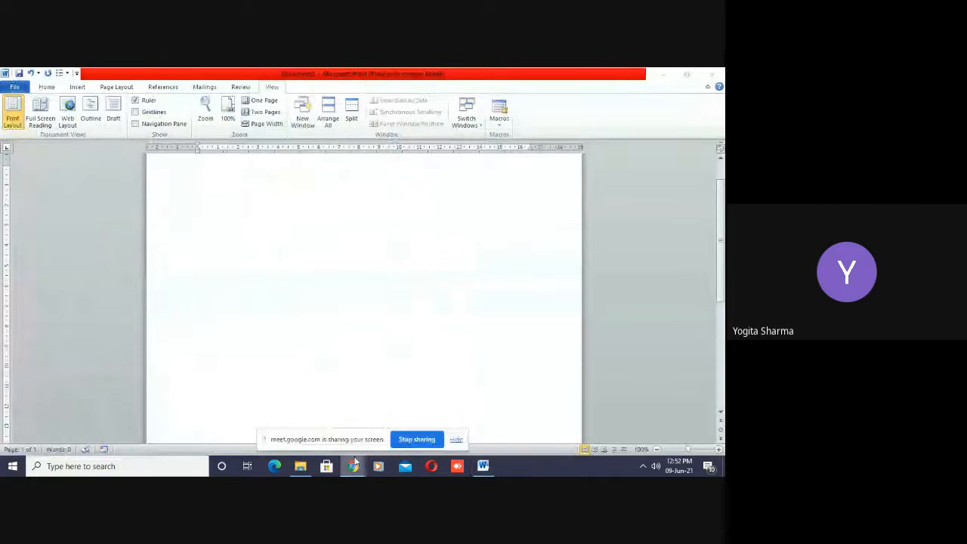
{"action": "mouse_move", "coordinate": [353, 465]}
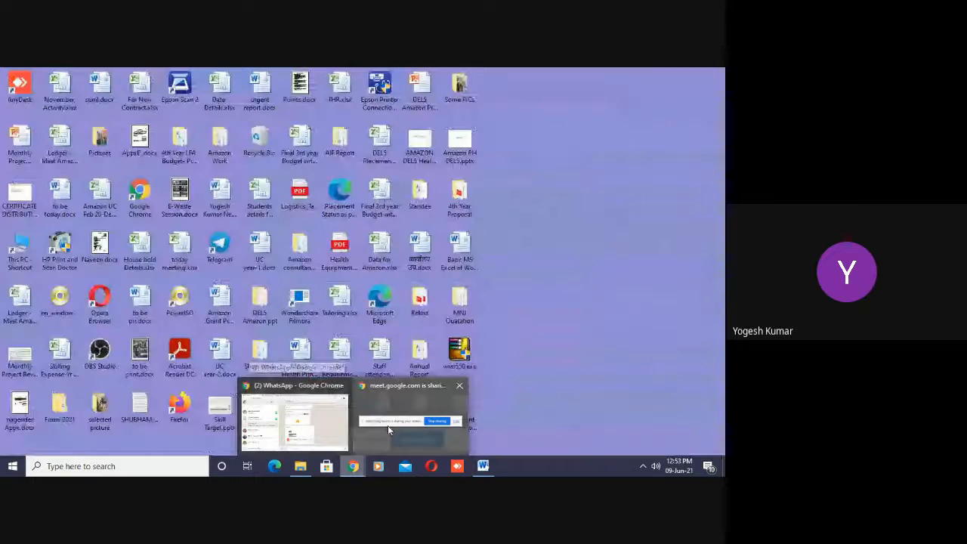
{"action": "left_click", "coordinate": [388, 425]}
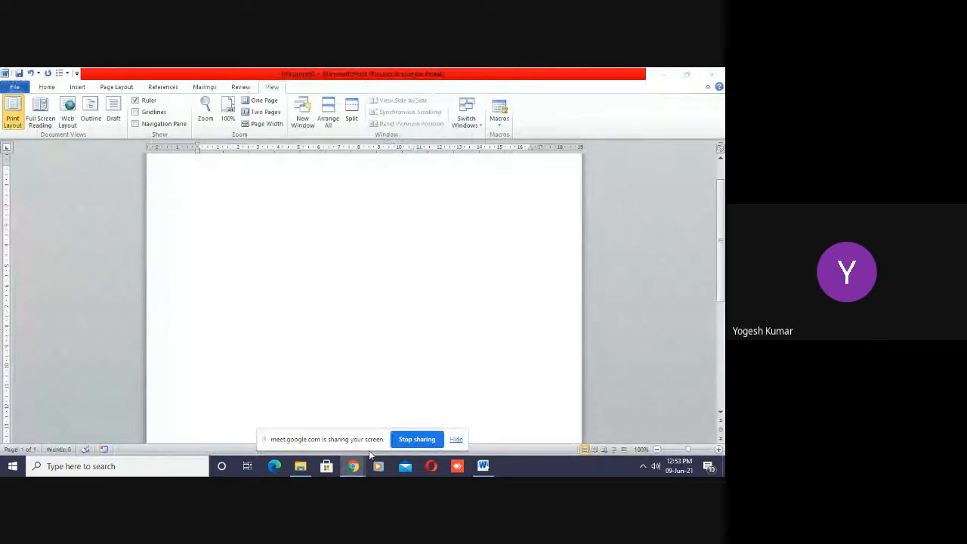
{"action": "mouse_move", "coordinate": [353, 465]}
{"action": "left_click", "coordinate": [296, 408]}
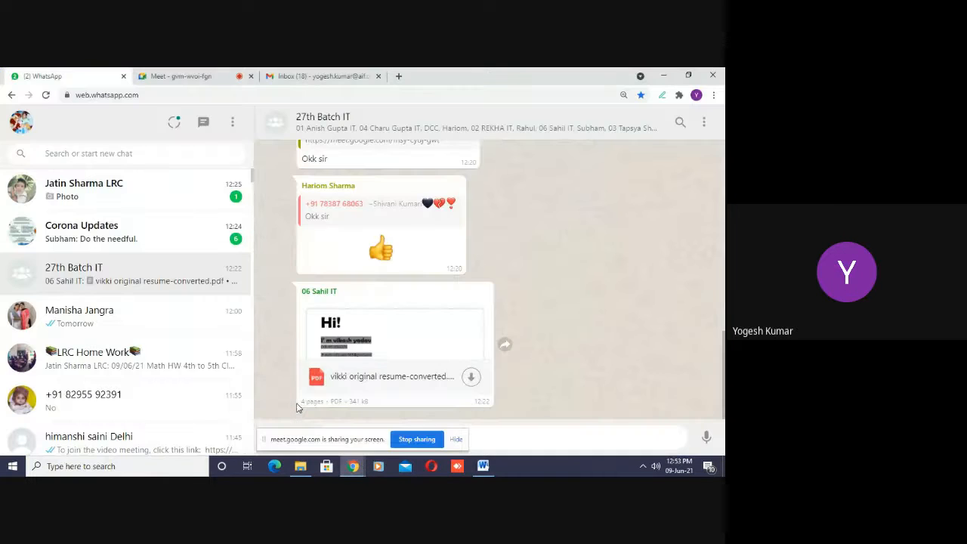
{"action": "left_click", "coordinate": [212, 73]}
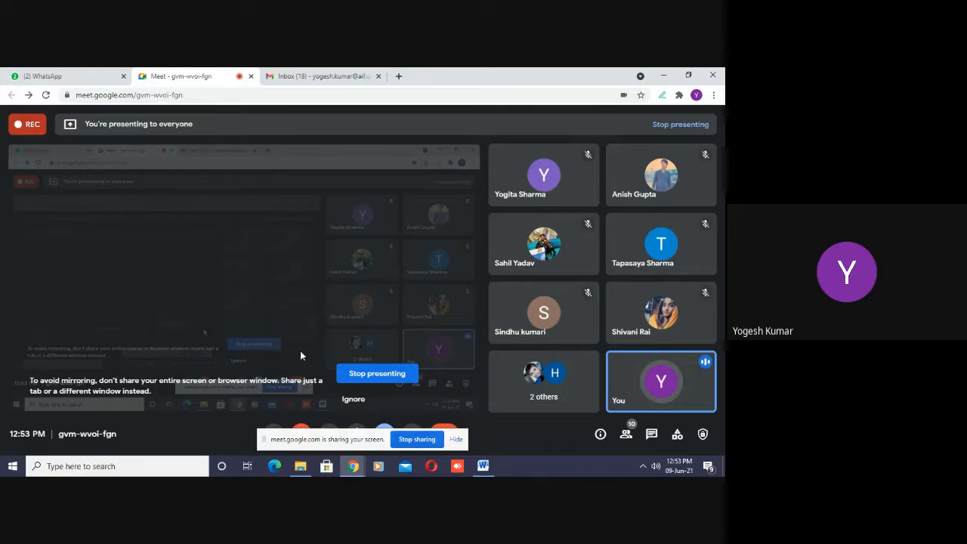
{"action": "left_click", "coordinate": [486, 467]}
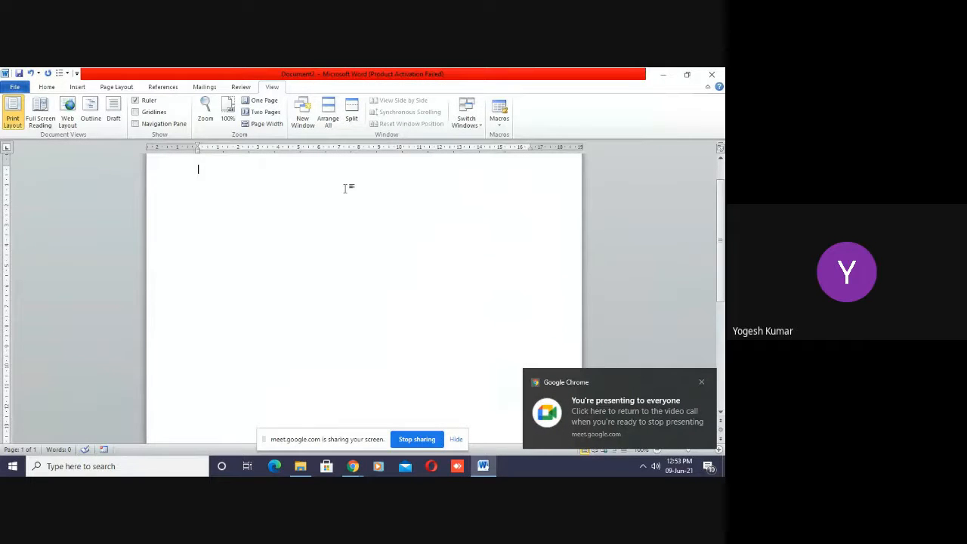
{"action": "left_click", "coordinate": [456, 440]}
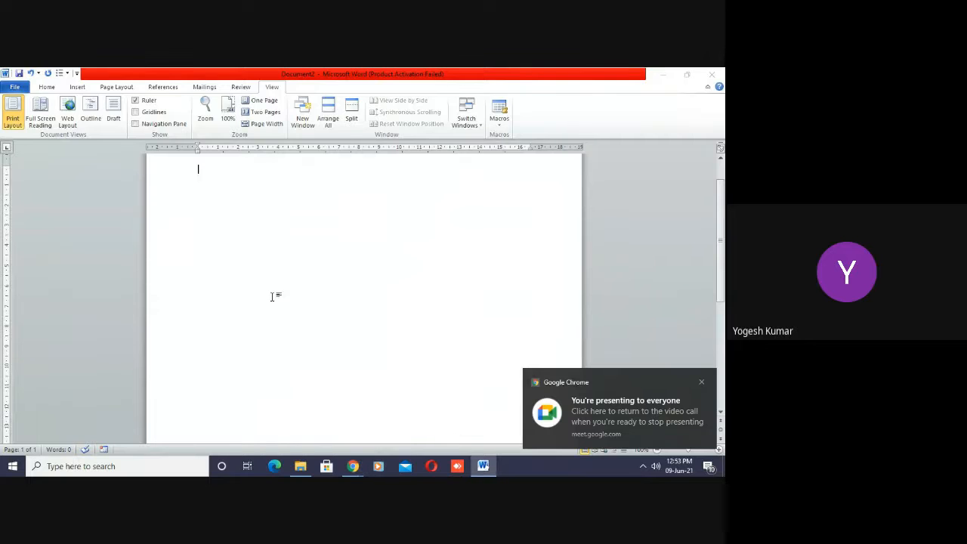
- Set up a second macro recording stored in All Documents (Normal.dotm) and open its keyboard shortcut assignment
{"action": "left_click", "coordinate": [498, 125]}
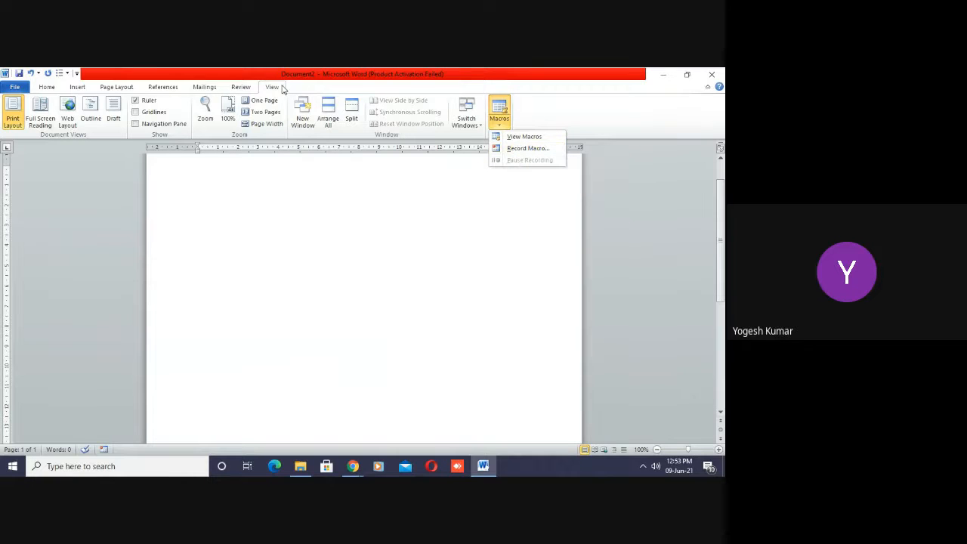
{"action": "left_click", "coordinate": [526, 148]}
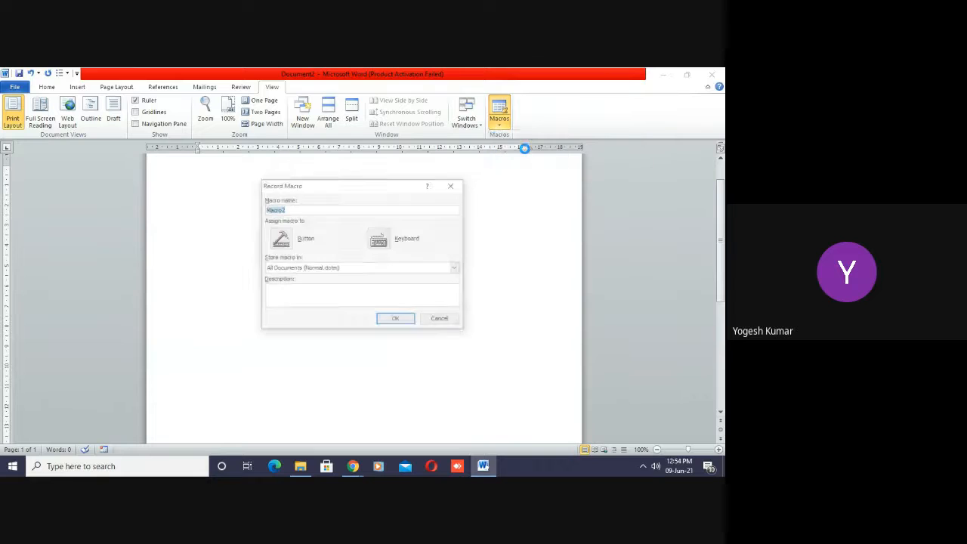
{"action": "left_click", "coordinate": [379, 239]}
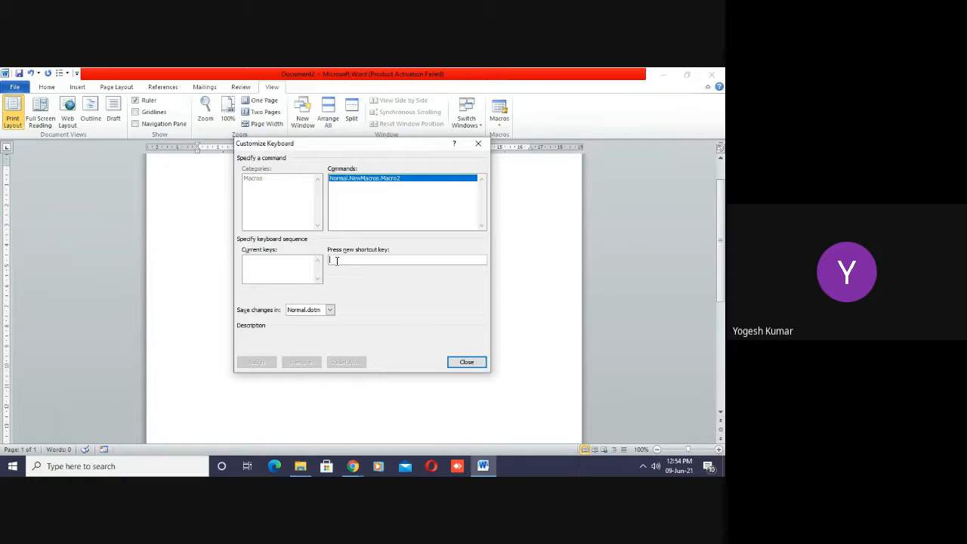
{"action": "key", "text": "alt+j"}
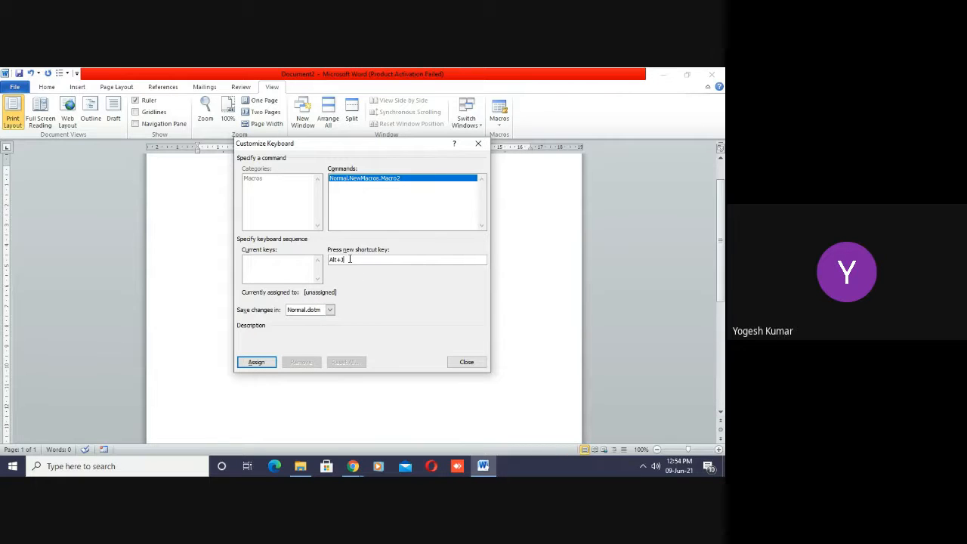
{"action": "key", "text": "BackSpace"}
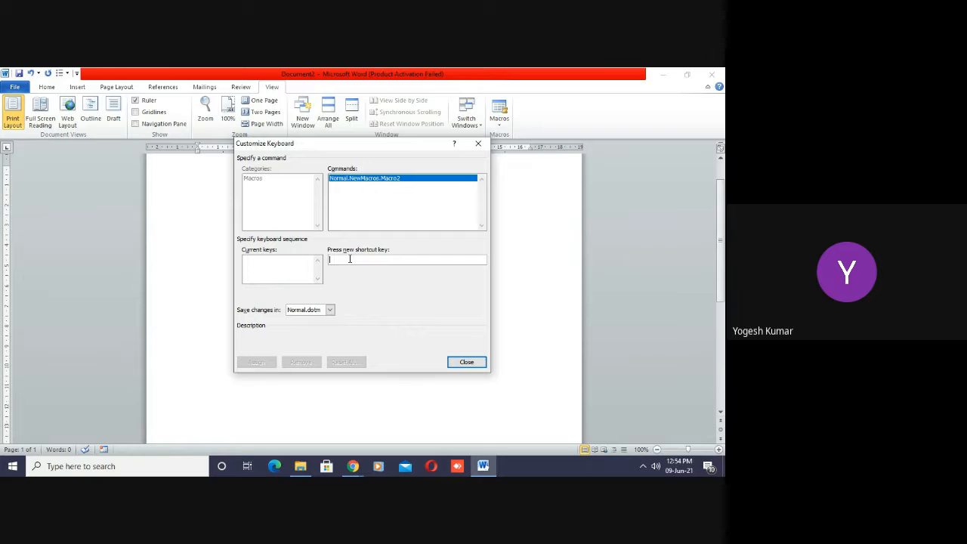
{"action": "left_click", "coordinate": [350, 259]}
{"action": "key", "text": "ctrl+c"}
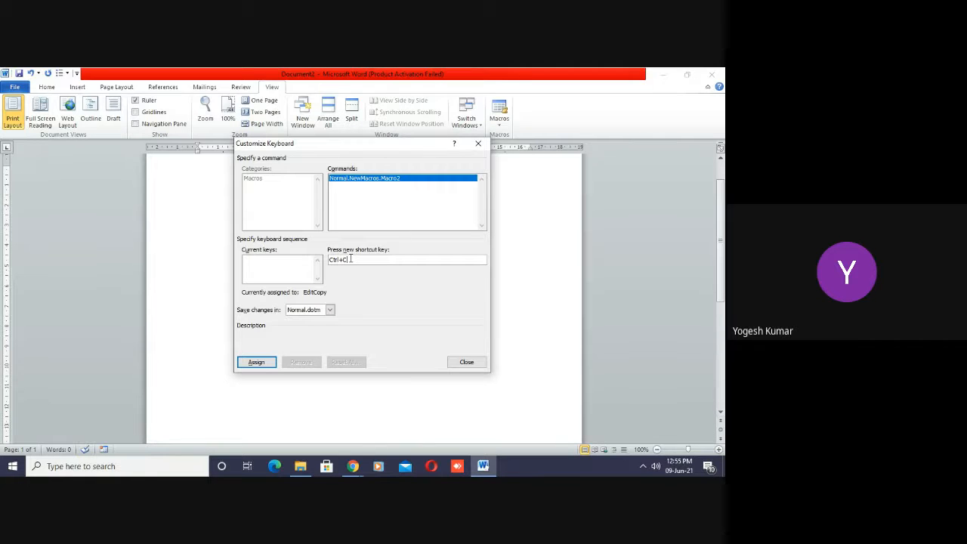
{"action": "key", "text": "BackSpace"}
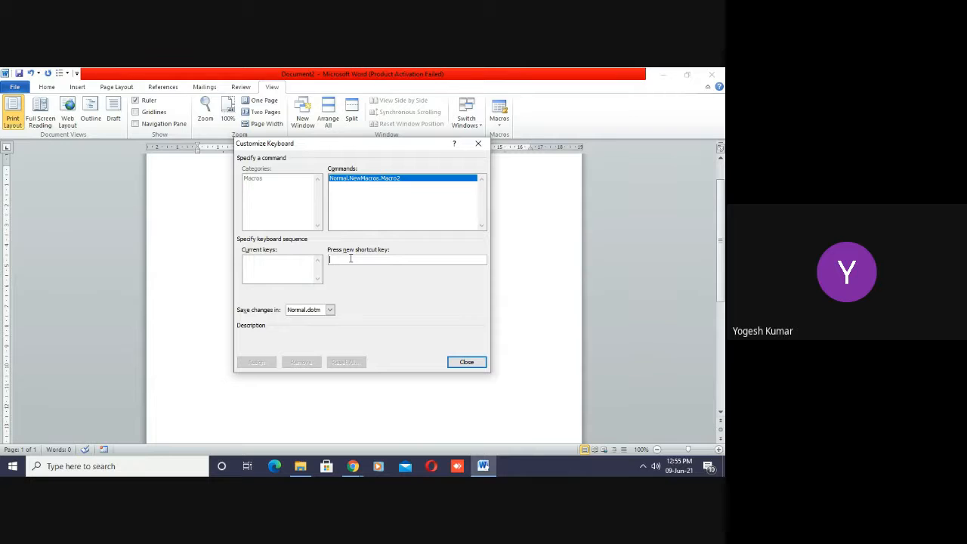
- Assign the shortcut Alt+J to Macro2, saved in Normal.dotm, and start its recording
{"action": "key", "text": "alt+j"}
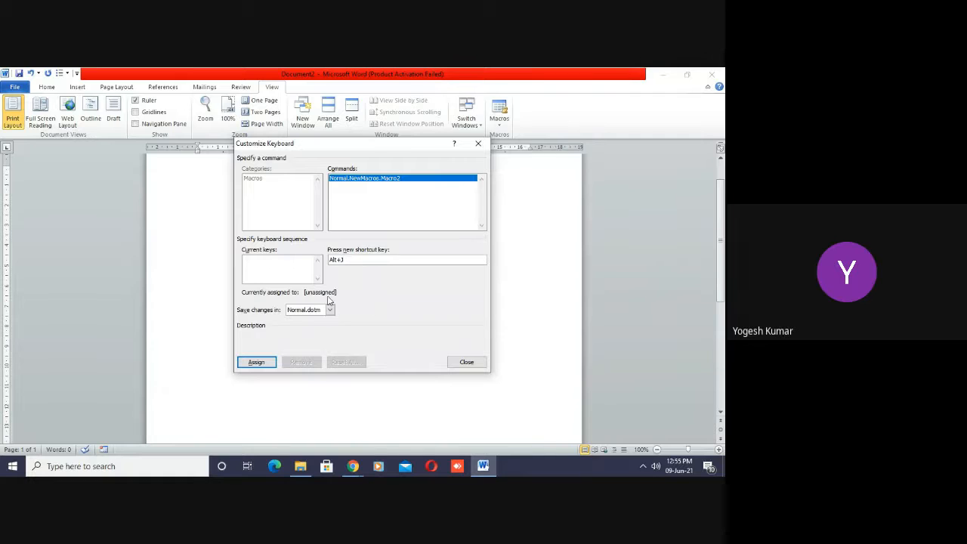
{"action": "left_click", "coordinate": [254, 363]}
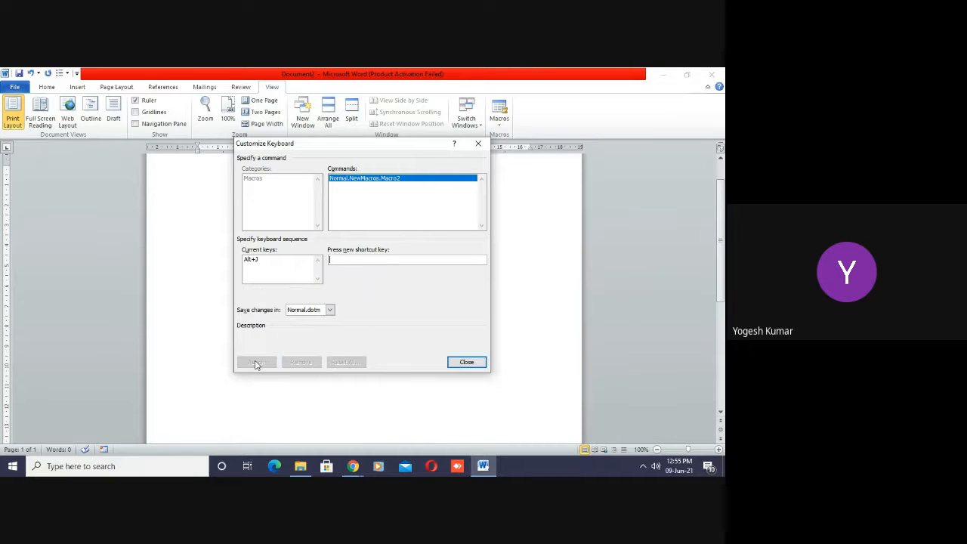
{"action": "left_click", "coordinate": [457, 361]}
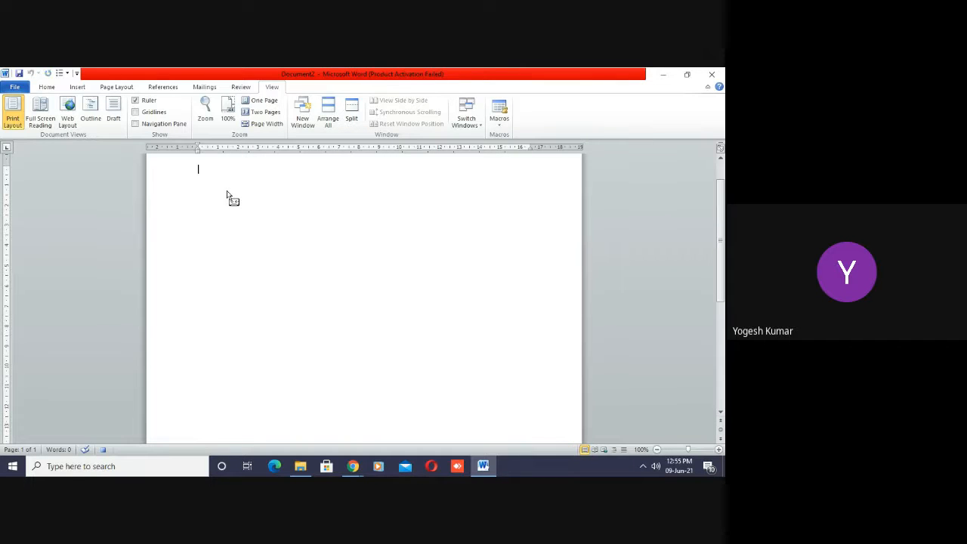
- Enter "June, 2021" followed by a new line as the macro's content, and stop the recording
{"action": "type", "text": "June, 2021"}
{"action": "key", "text": "Return"}
{"action": "left_click", "coordinate": [500, 122]}
{"action": "left_click", "coordinate": [527, 148]}
- Run Macro2 repeatedly with its assigned shortcut to fill the page with fifteen "June, 2021" lines
{"action": "key", "text": "ctrl+shift+d"}
{"action": "key", "text": "ctrl+shift+d"}
{"action": "key", "text": "ctrl+shift+d"}
{"action": "key", "text": "ctrl+shift+d"}
{"action": "key", "text": "ctrl+shift+d"}
{"action": "key", "text": "ctrl+shift+d"}
{"action": "key", "text": "ctrl+shift+d"}
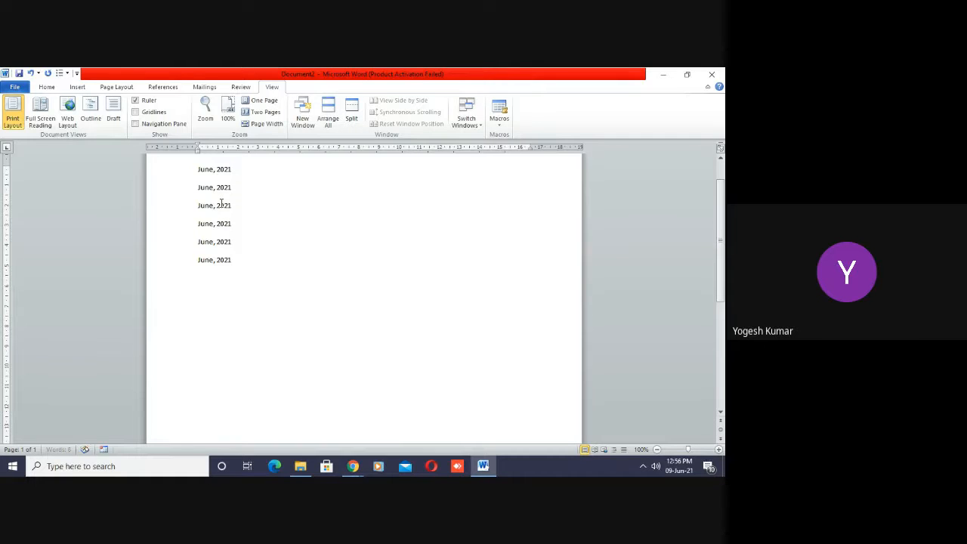
{"action": "key", "text": "ctrl+shift+d"}
{"action": "key", "text": "ctrl+shift+d"}
{"action": "key", "text": "ctrl+shift+d"}
{"action": "key", "text": "ctrl+shift+d"}
{"action": "key", "text": "ctrl+shift+d"}
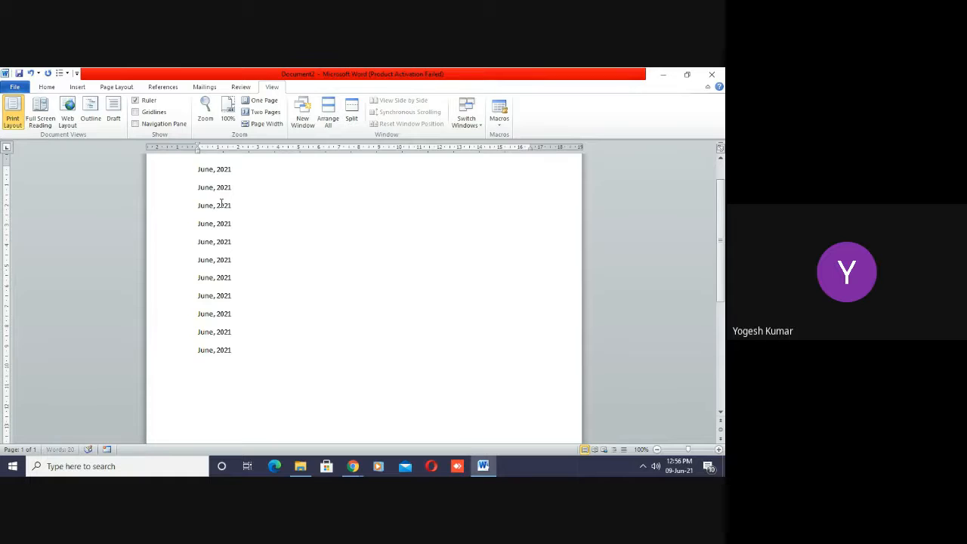
{"action": "key", "text": "ctrl+shift+d"}
{"action": "key", "text": "ctrl+shift+d"}
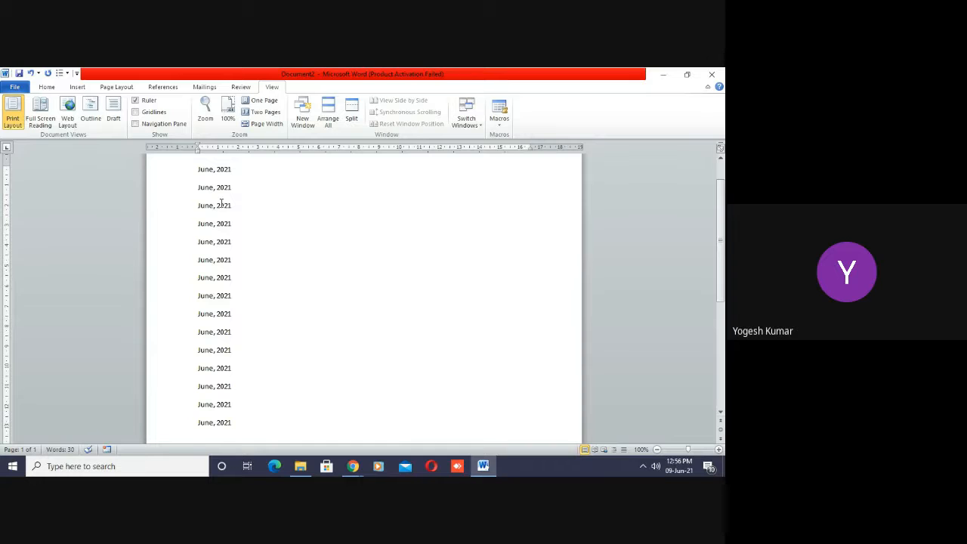
- Delete Macro2 from the list of macros in all active templates and documents, and close the list
{"action": "key", "text": "ctrl+a"}
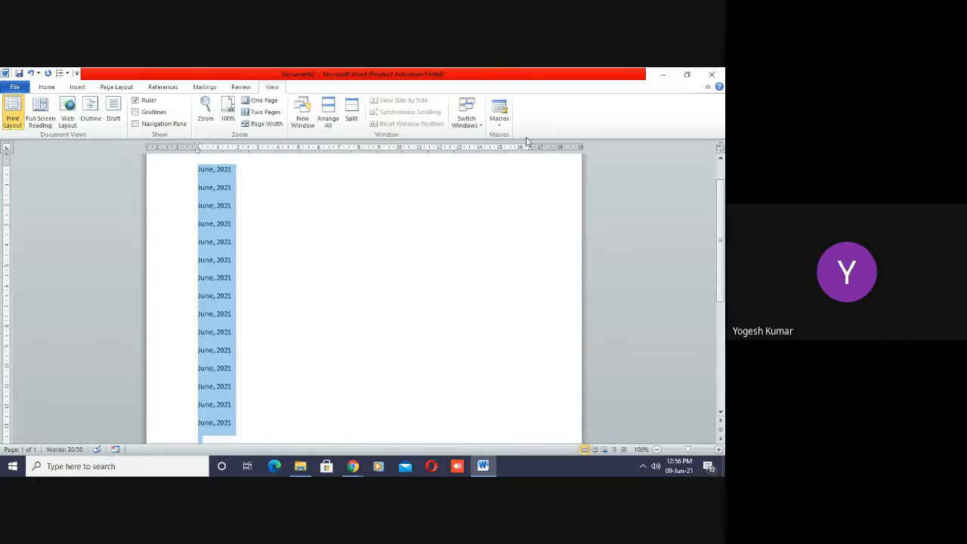
{"action": "left_click", "coordinate": [500, 124]}
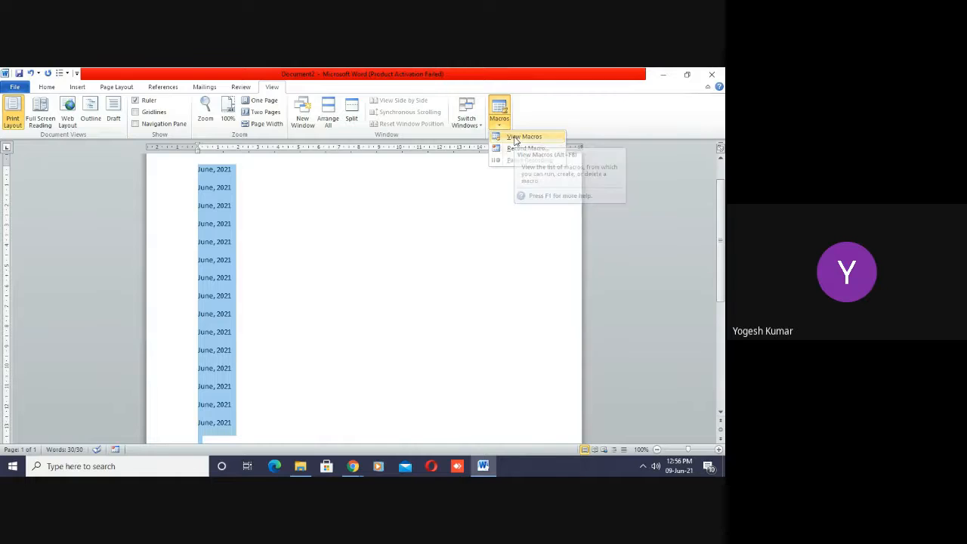
{"action": "left_click", "coordinate": [516, 139]}
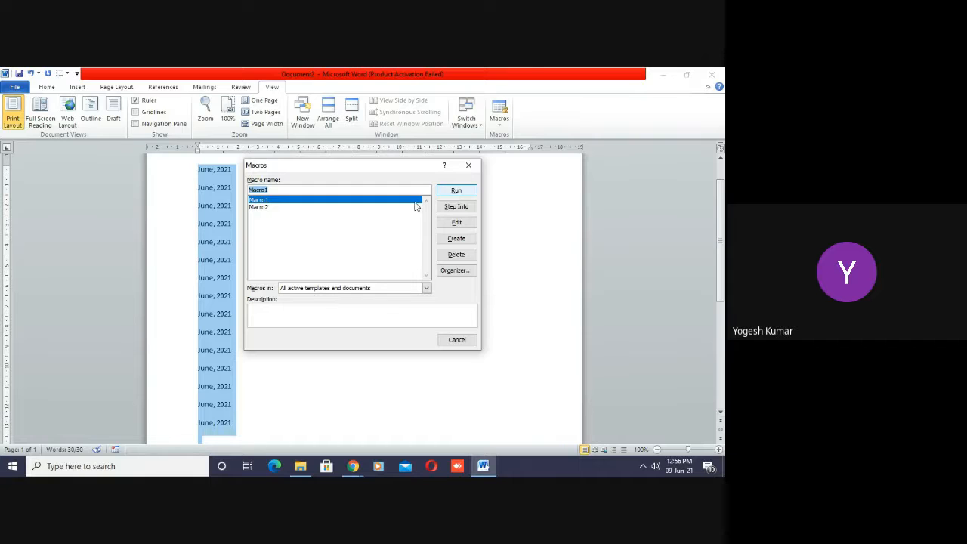
{"action": "left_click", "coordinate": [274, 209]}
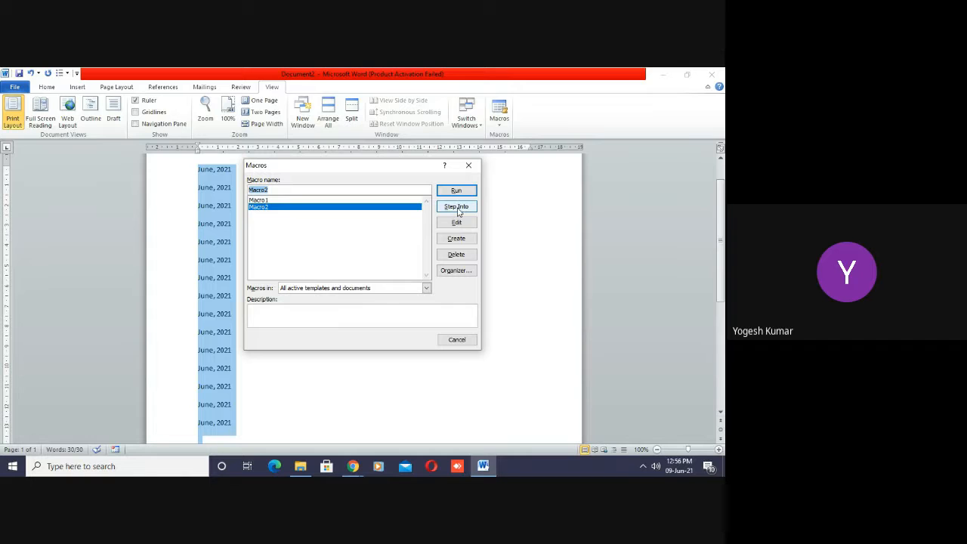
{"action": "left_click", "coordinate": [466, 256]}
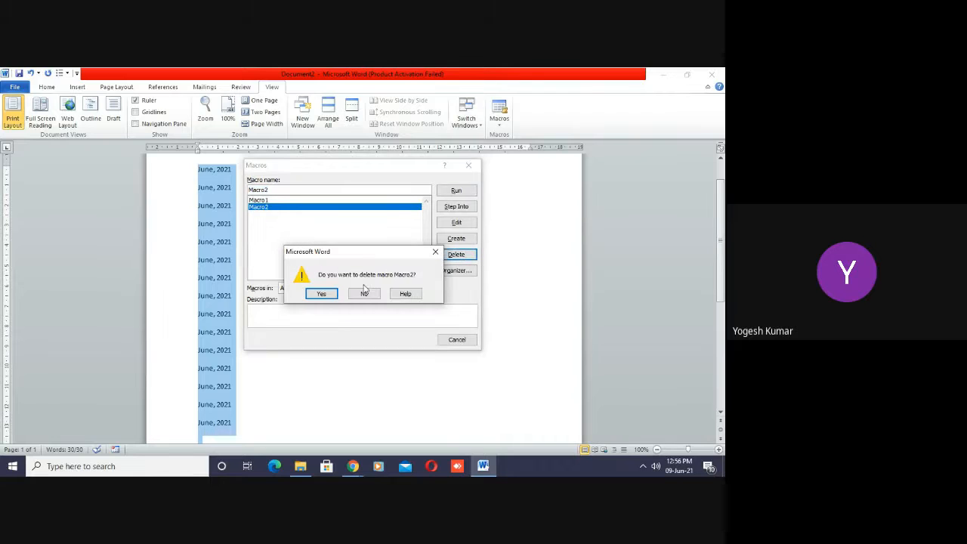
{"action": "left_click", "coordinate": [364, 295]}
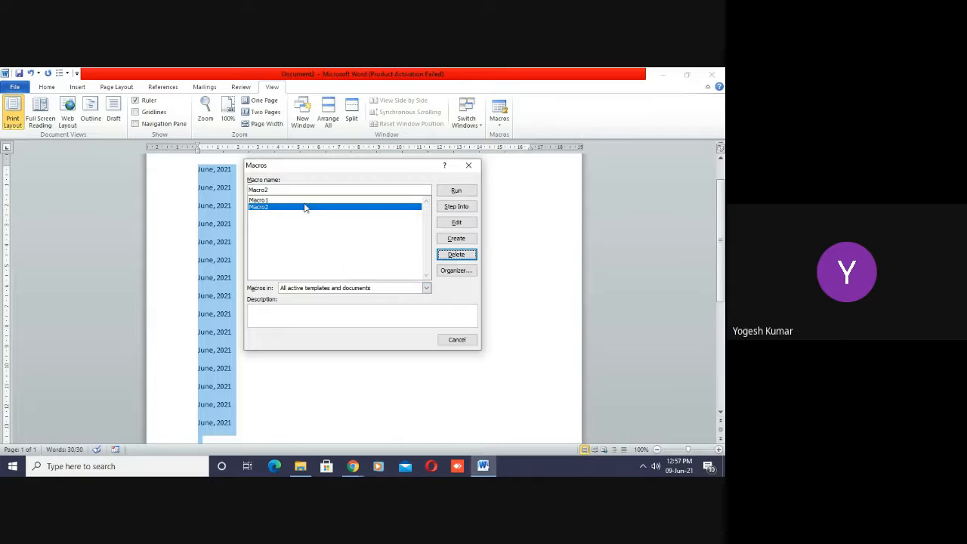
{"action": "left_click", "coordinate": [277, 212]}
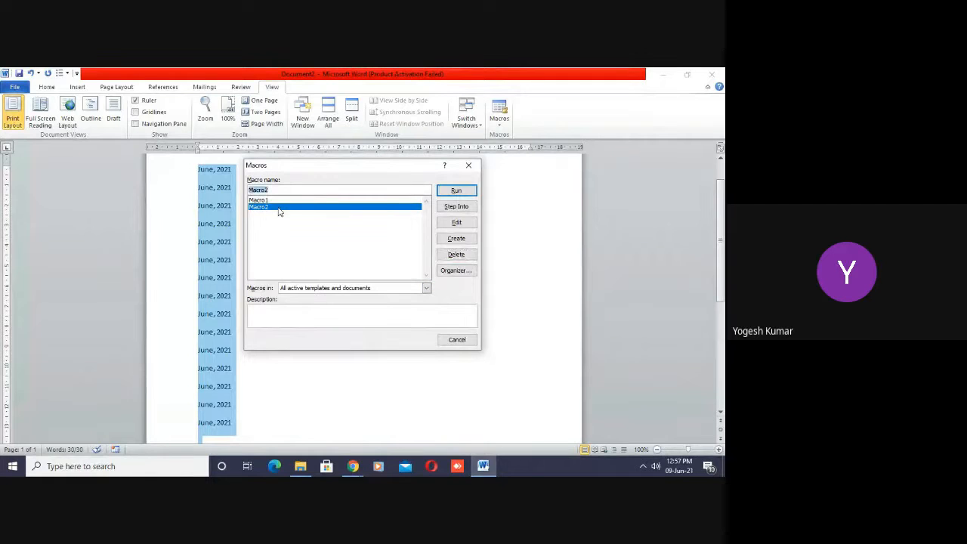
{"action": "left_click", "coordinate": [456, 256]}
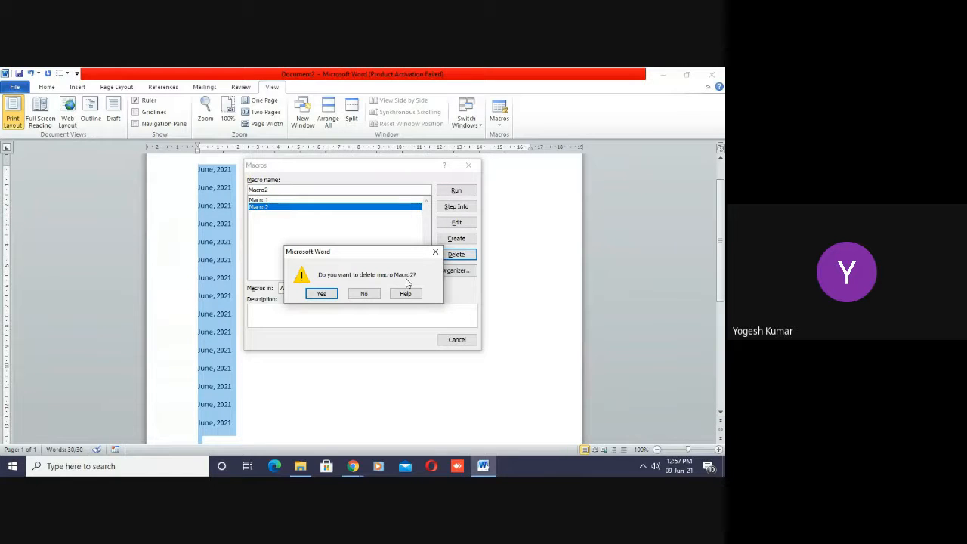
{"action": "left_click", "coordinate": [321, 294]}
{"action": "left_click", "coordinate": [456, 339]}
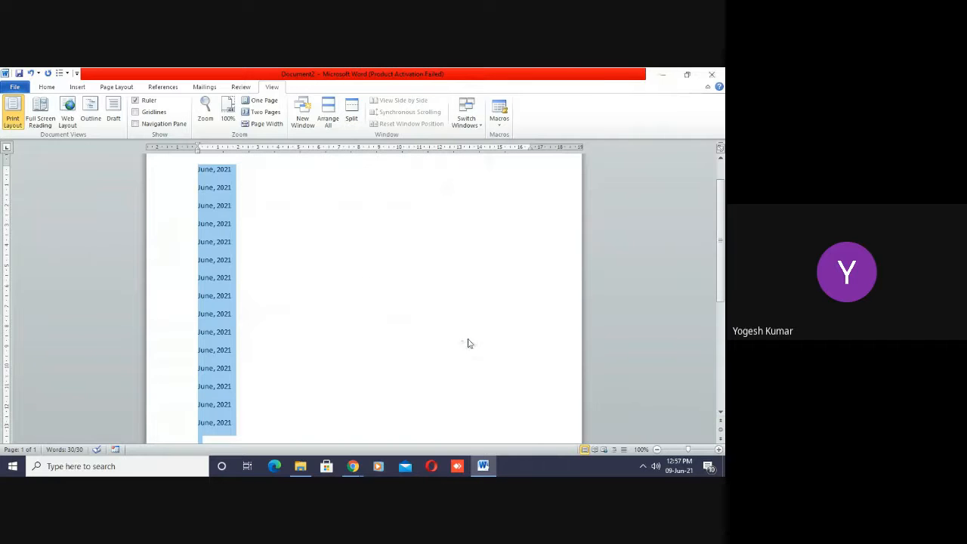
- Clear all the "June, 2021" lines from the document
{"action": "left_click", "coordinate": [354, 330]}
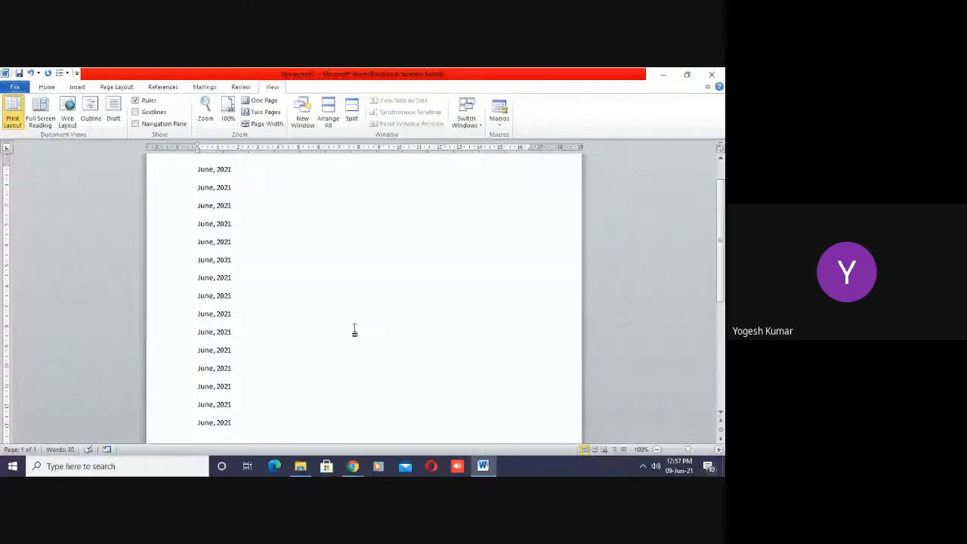
{"action": "key", "text": "ctrl+a"}
{"action": "key", "text": "Delete"}
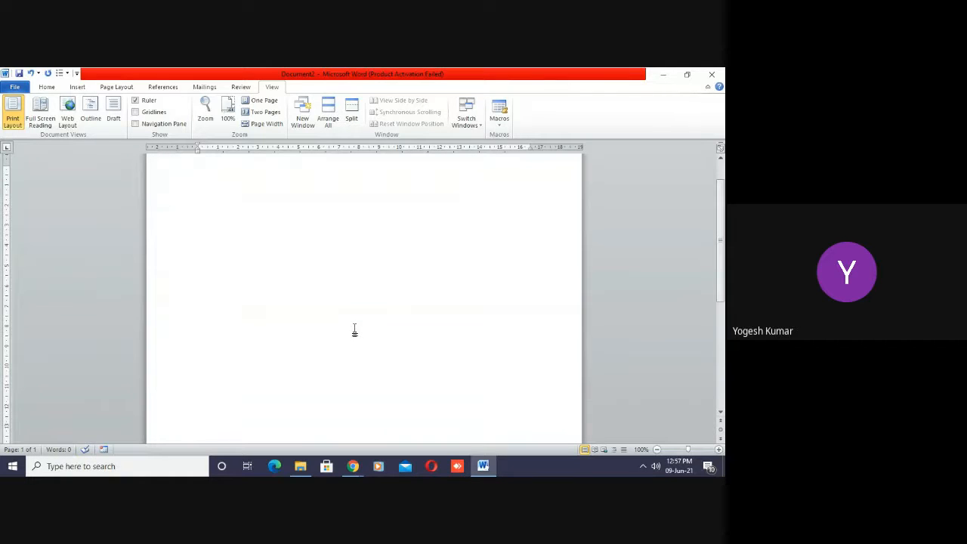
- Run Macro1 four times with its shortcut to insert the multi-line postal address into the empty document
{"action": "key", "text": "ctrl+v"}
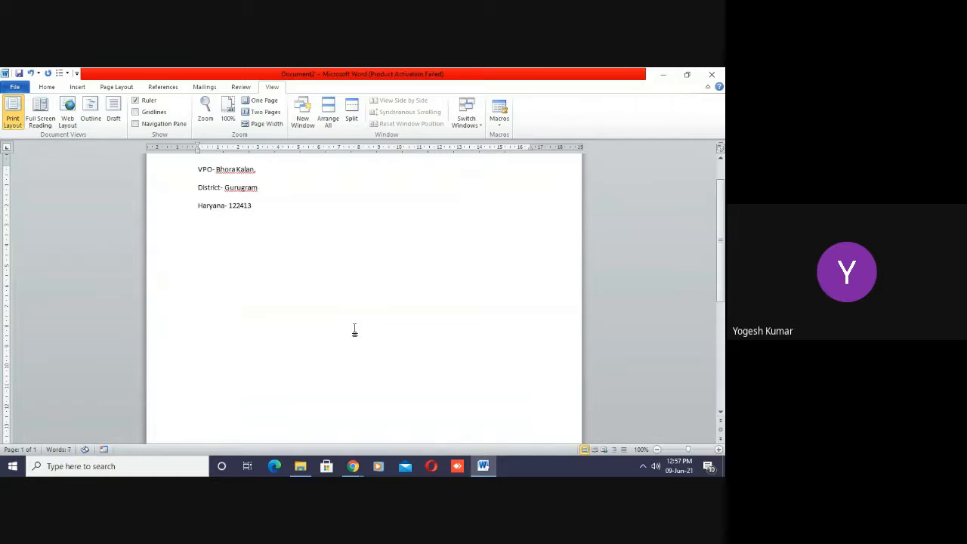
{"action": "key", "text": "ctrl+v"}
{"action": "key", "text": "ctrl+v"}
{"action": "key", "text": "ctrl+v"}
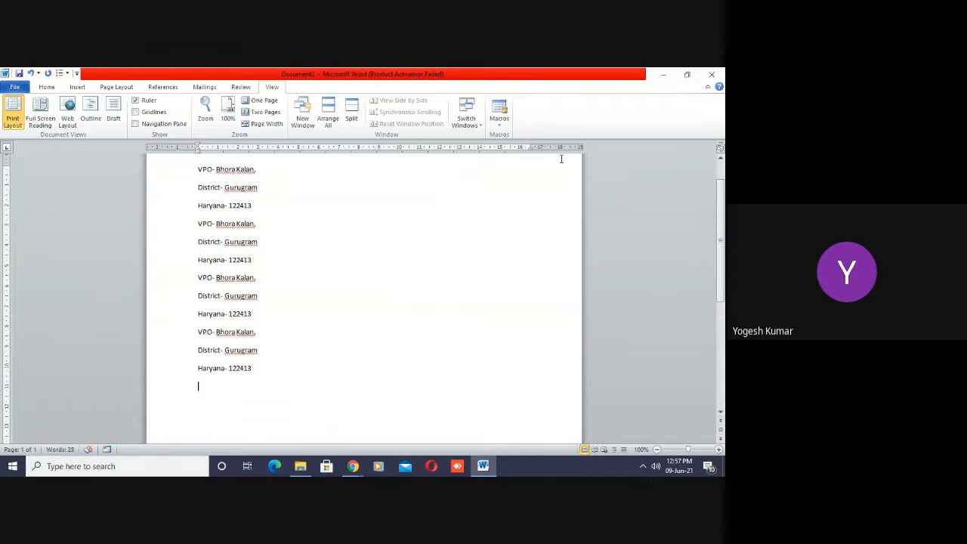
- Delete Macro1 from the macro list and clear all the address text from the document
{"action": "left_click", "coordinate": [498, 122]}
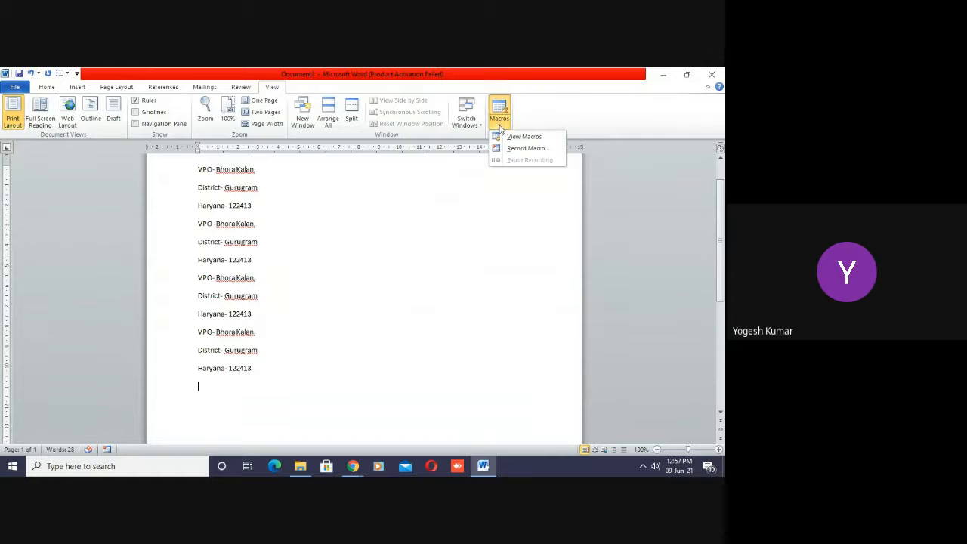
{"action": "left_click", "coordinate": [519, 136]}
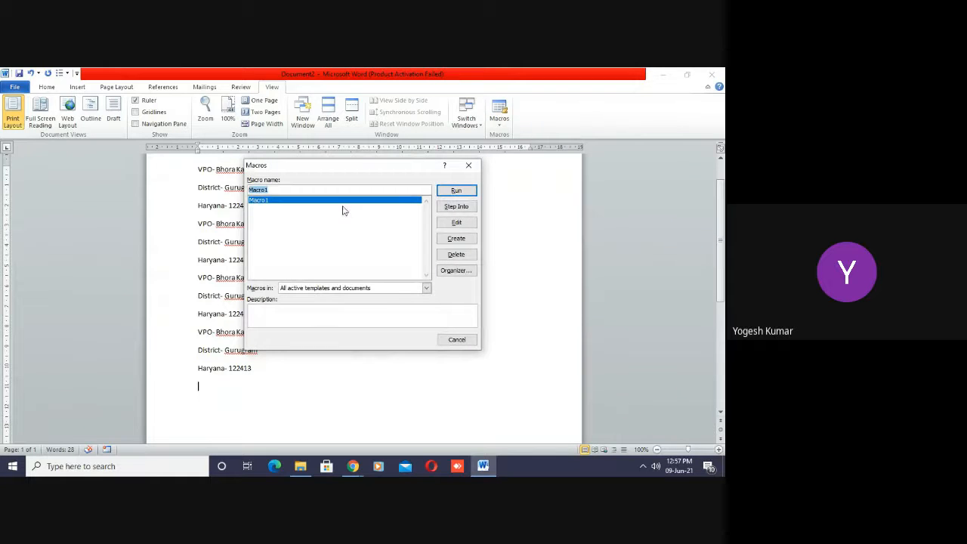
{"action": "left_click", "coordinate": [457, 257]}
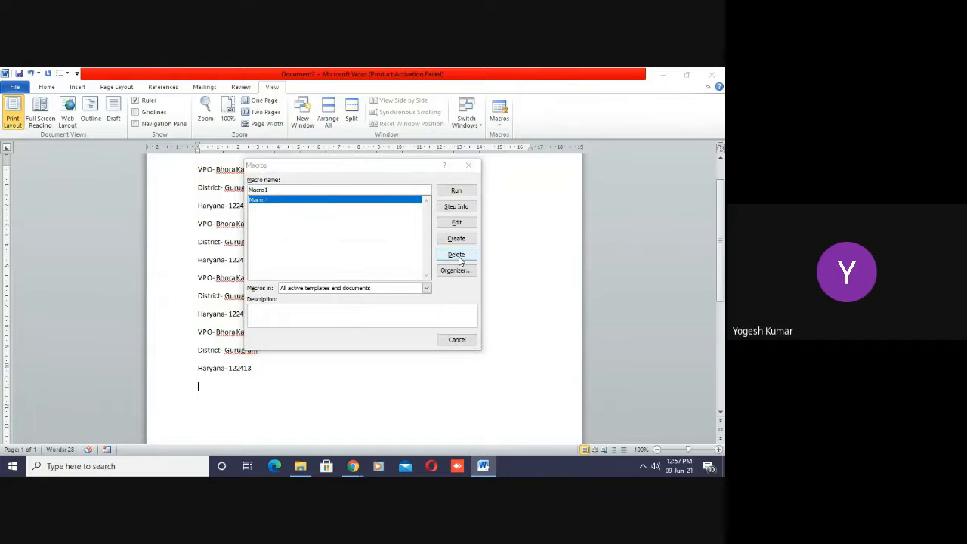
{"action": "left_click", "coordinate": [322, 294]}
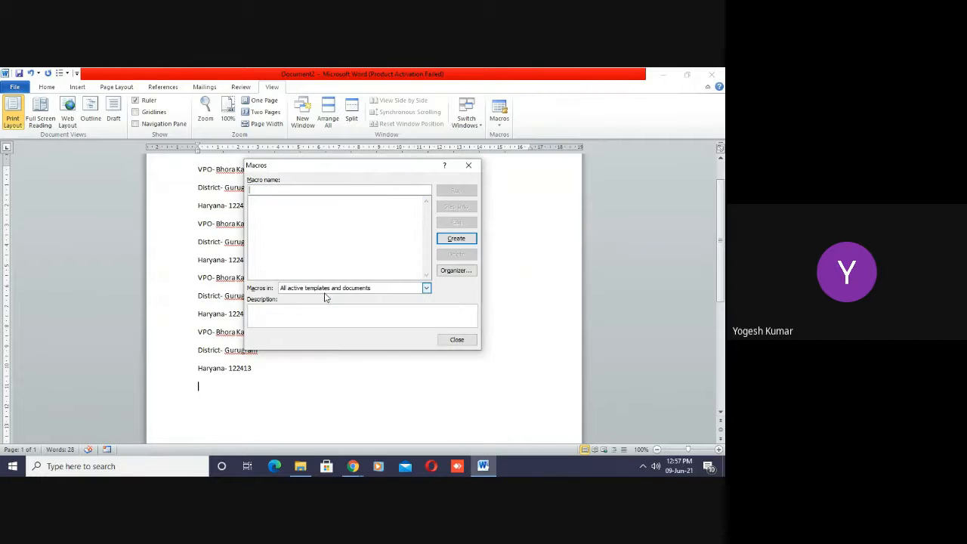
{"action": "left_click", "coordinate": [456, 339]}
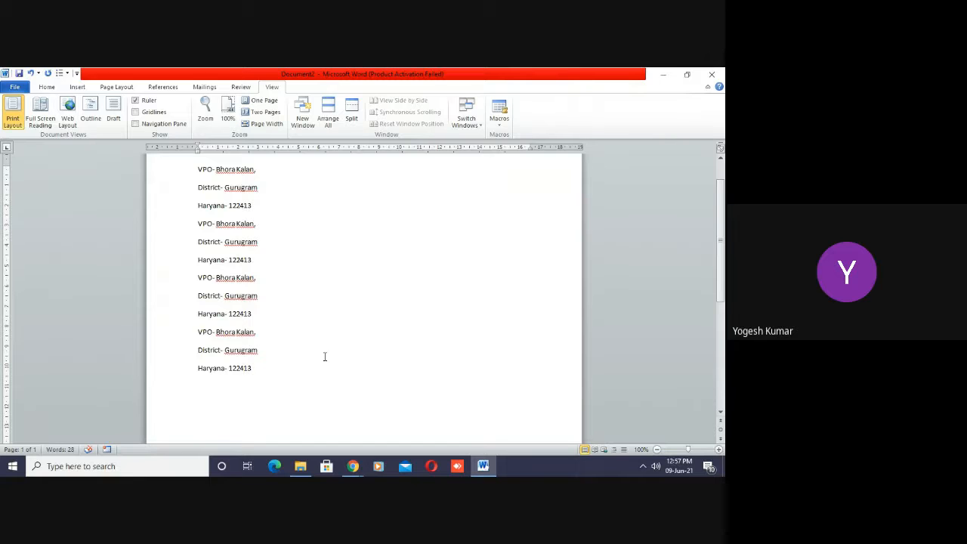
{"action": "key", "text": "ctrl+a"}
{"action": "key", "text": "Delete"}
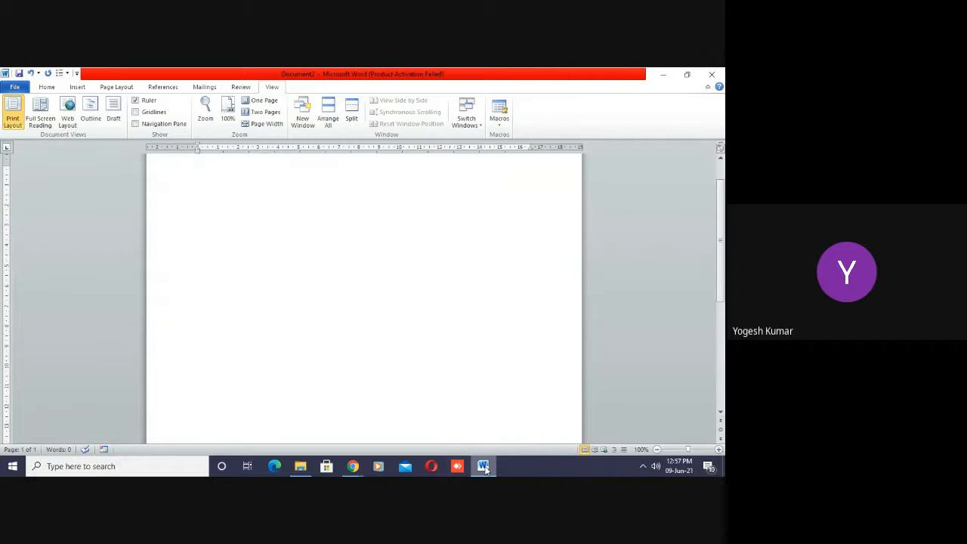
- Switch to Chrome to check the Google Meet call and its participants, and return to the blank Word document
{"action": "mouse_move", "coordinate": [354, 466]}
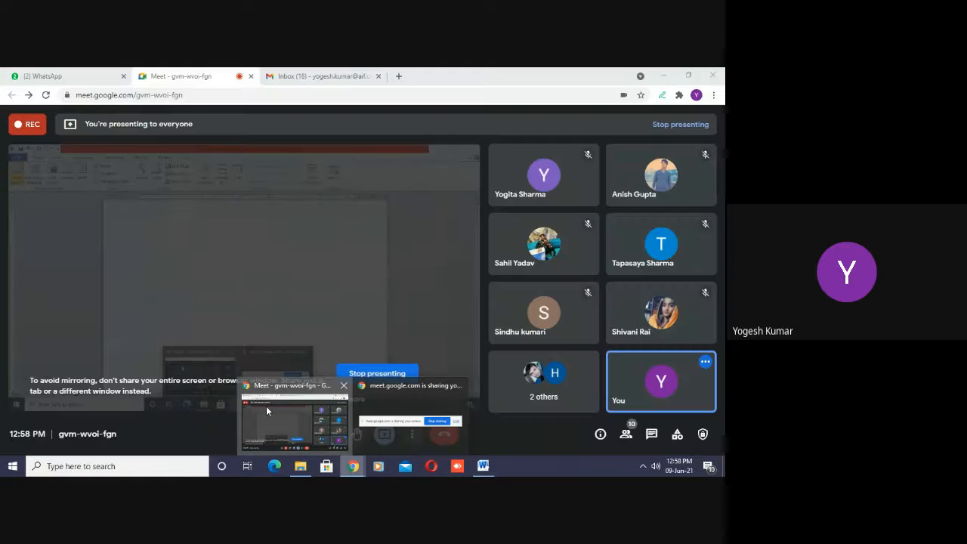
{"action": "left_click", "coordinate": [267, 409]}
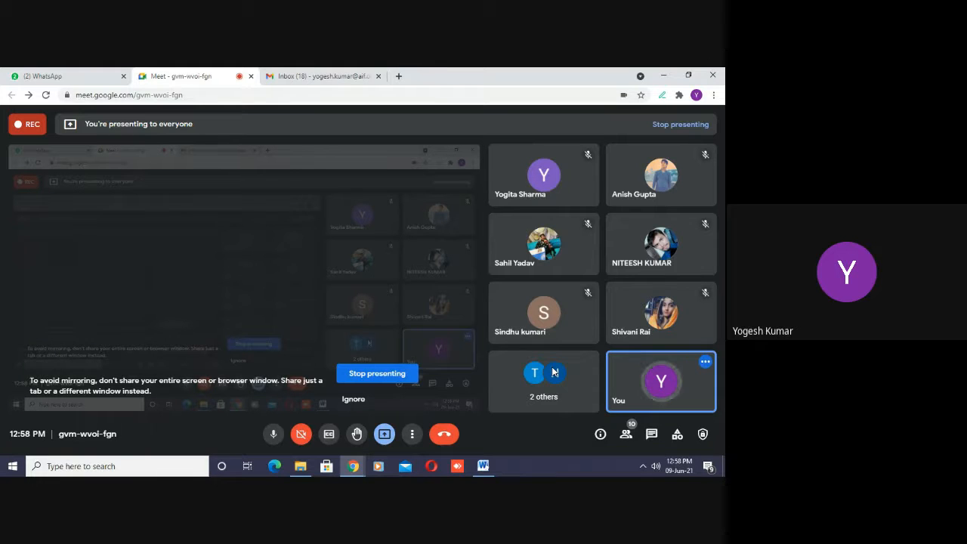
{"action": "left_click", "coordinate": [483, 465]}
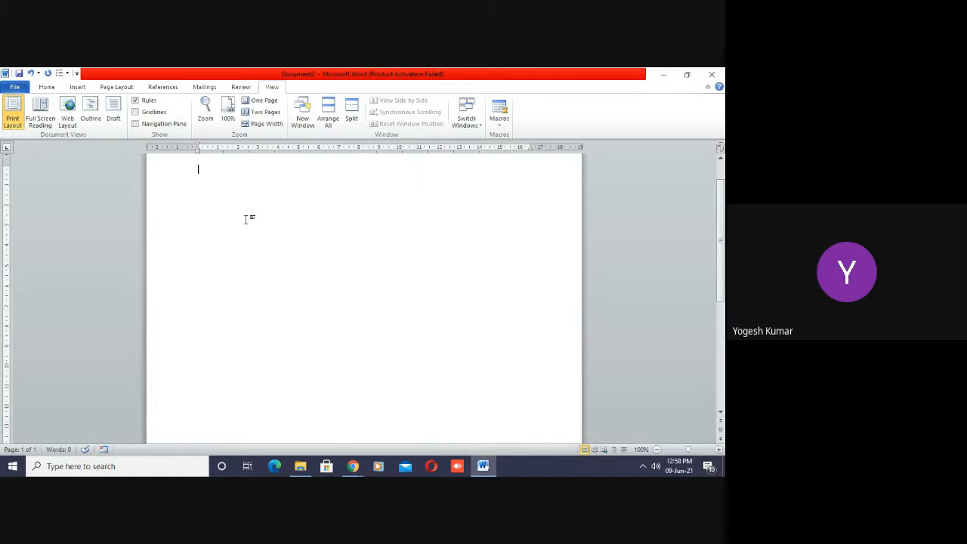
{"action": "key", "text": "alt"}
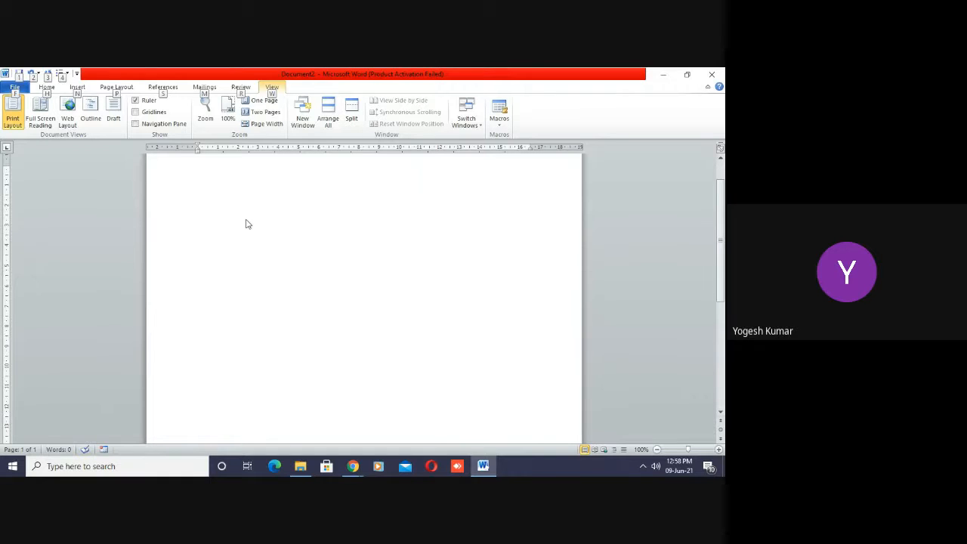
{"action": "key", "text": "alt"}
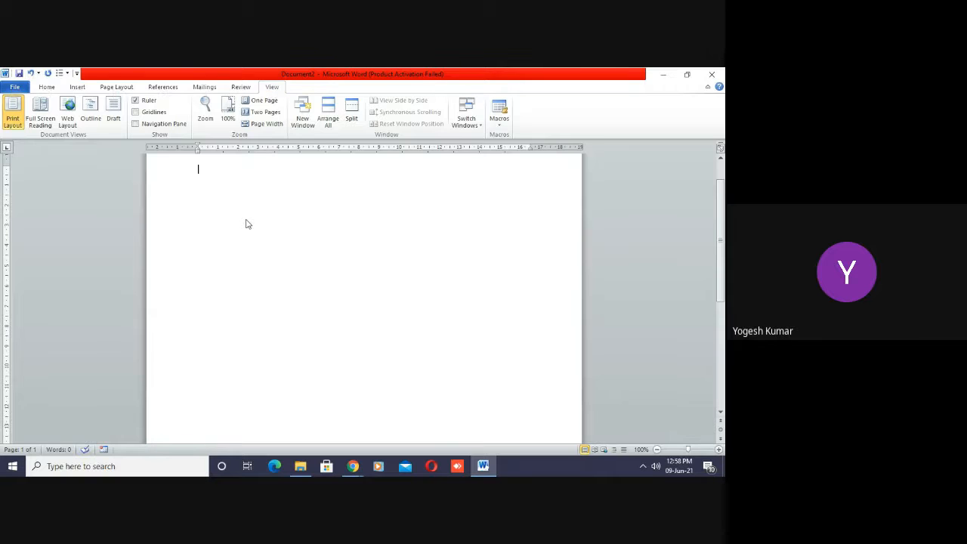
- Start recording a new macro, Macro1, with the shortcut Alt+W assigned and the changes saved in Normal.dotm
{"action": "left_click", "coordinate": [499, 121]}
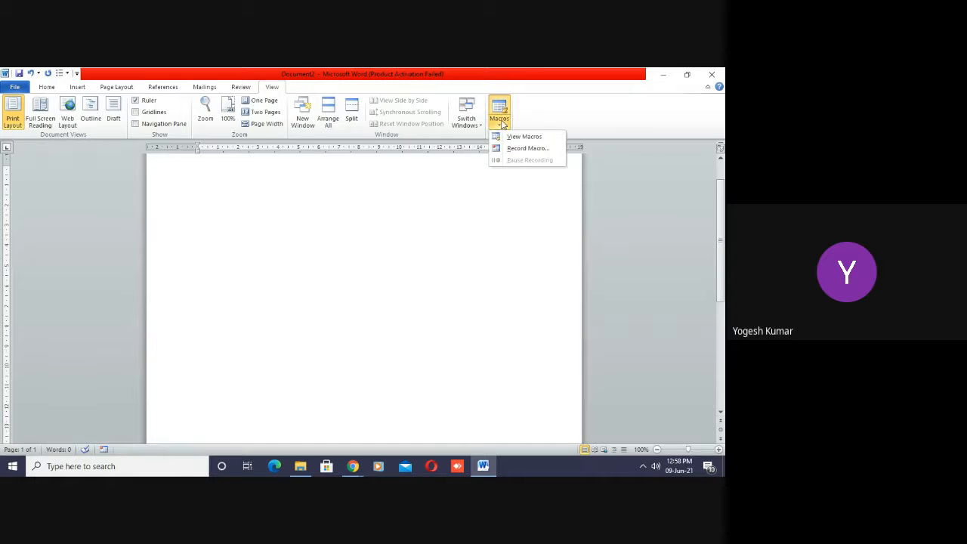
{"action": "left_click", "coordinate": [515, 149]}
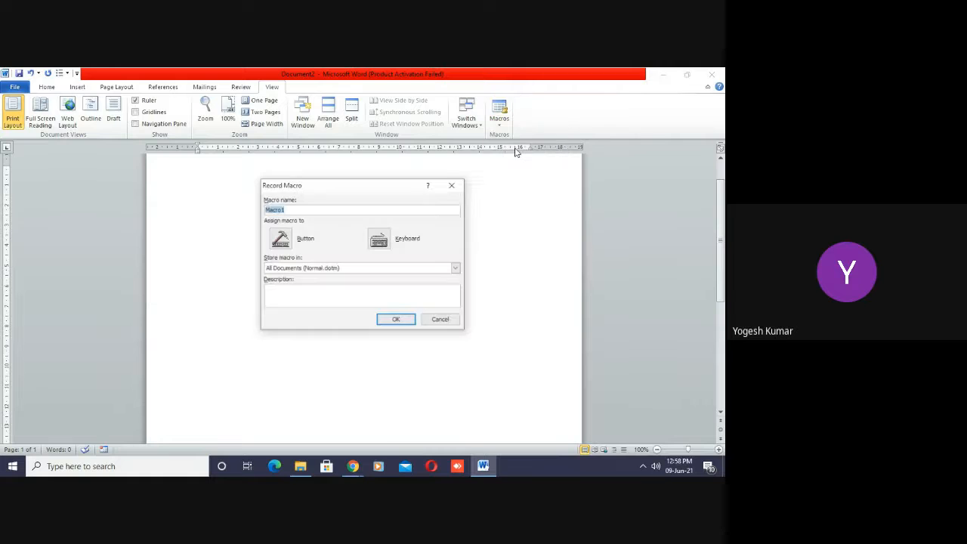
{"action": "left_click", "coordinate": [379, 238]}
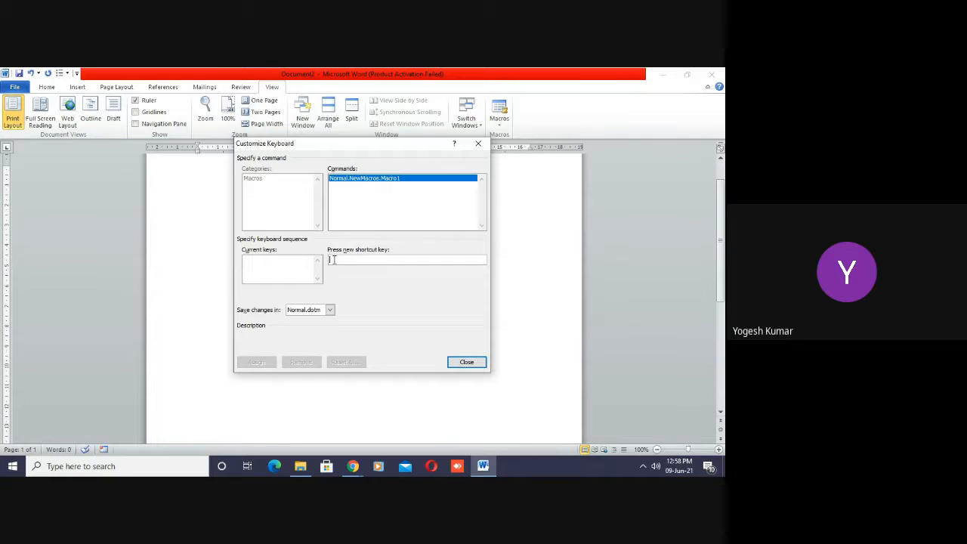
{"action": "key", "text": "alt+w"}
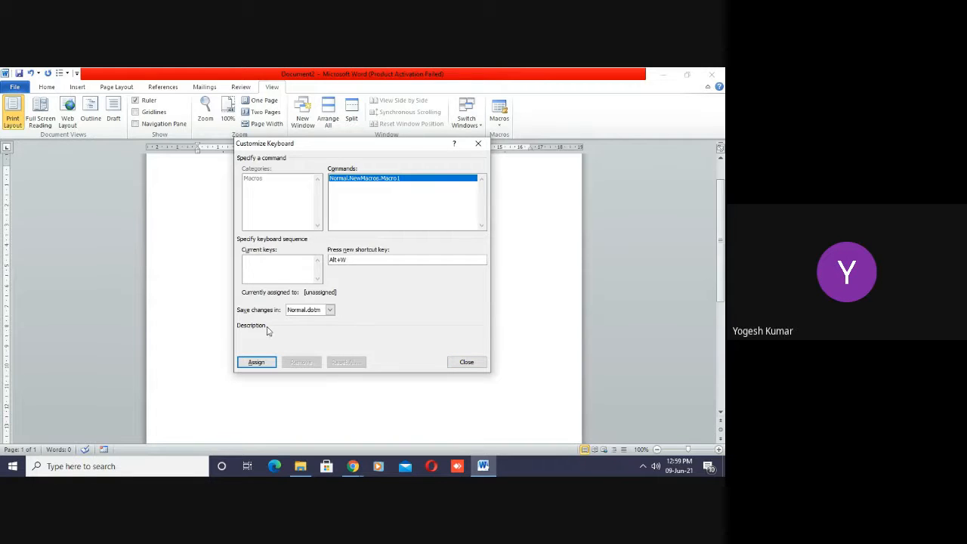
{"action": "left_click", "coordinate": [330, 311]}
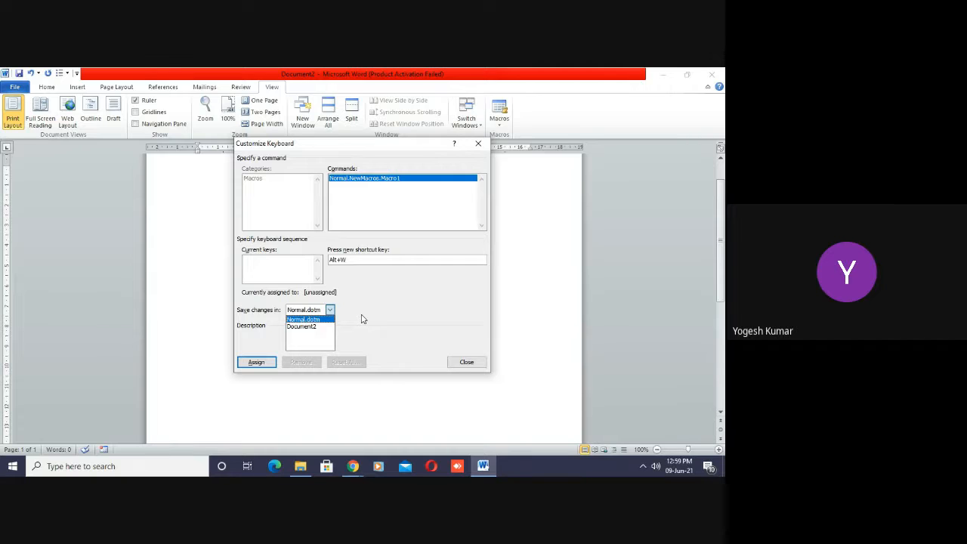
{"action": "left_click", "coordinate": [296, 335]}
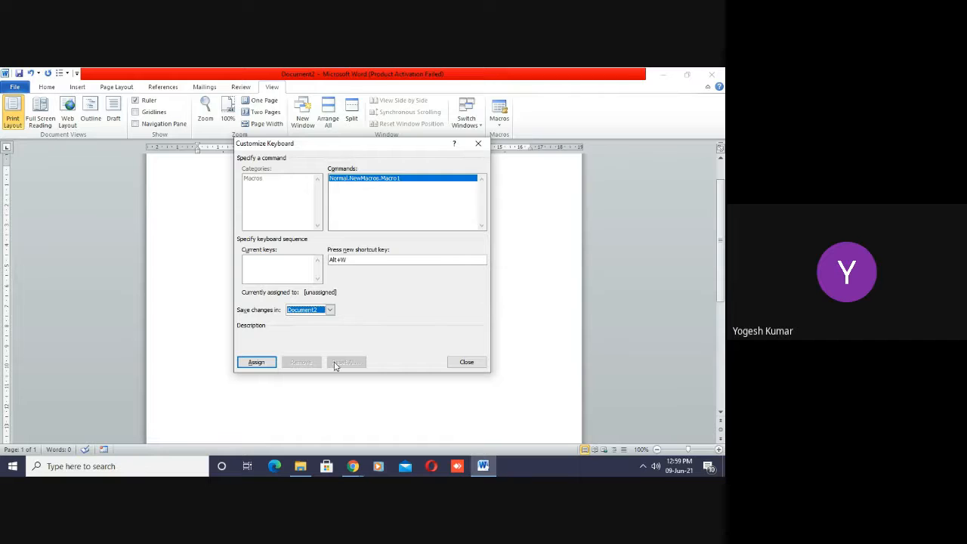
{"action": "left_click", "coordinate": [331, 310]}
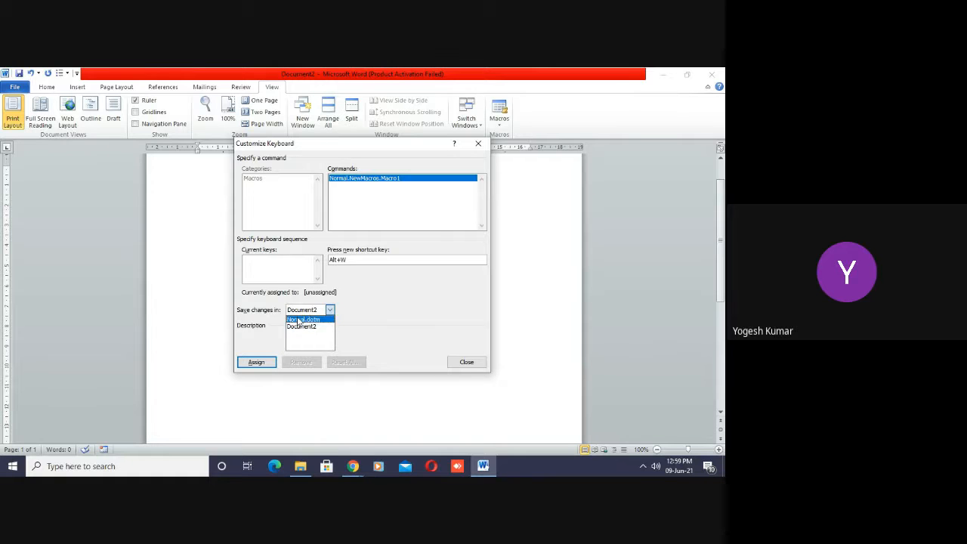
{"action": "left_click", "coordinate": [305, 320]}
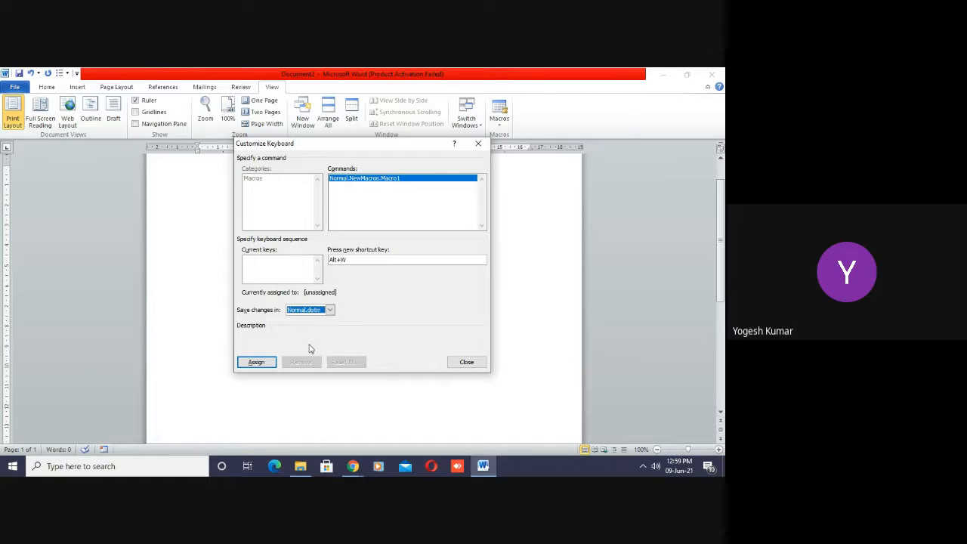
{"action": "left_click", "coordinate": [256, 363]}
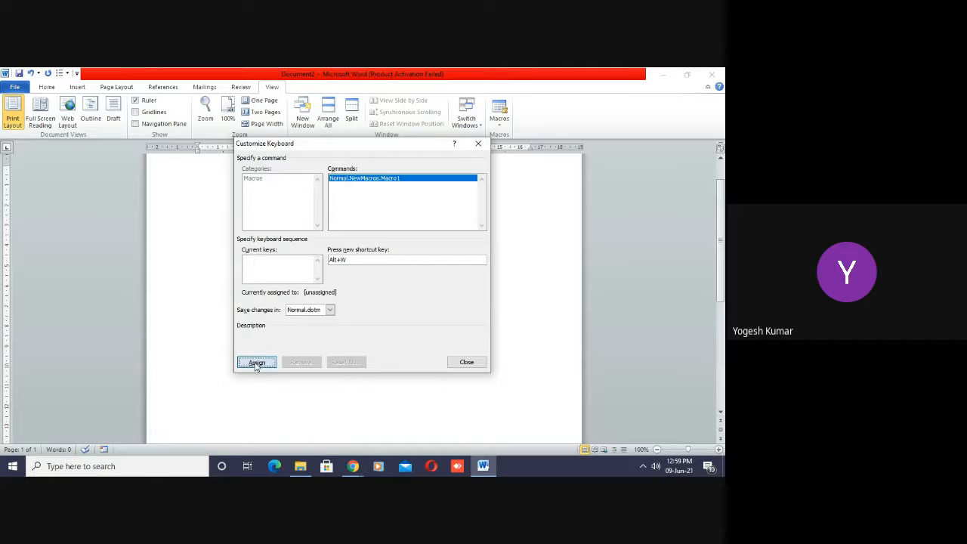
{"action": "left_click", "coordinate": [465, 361]}
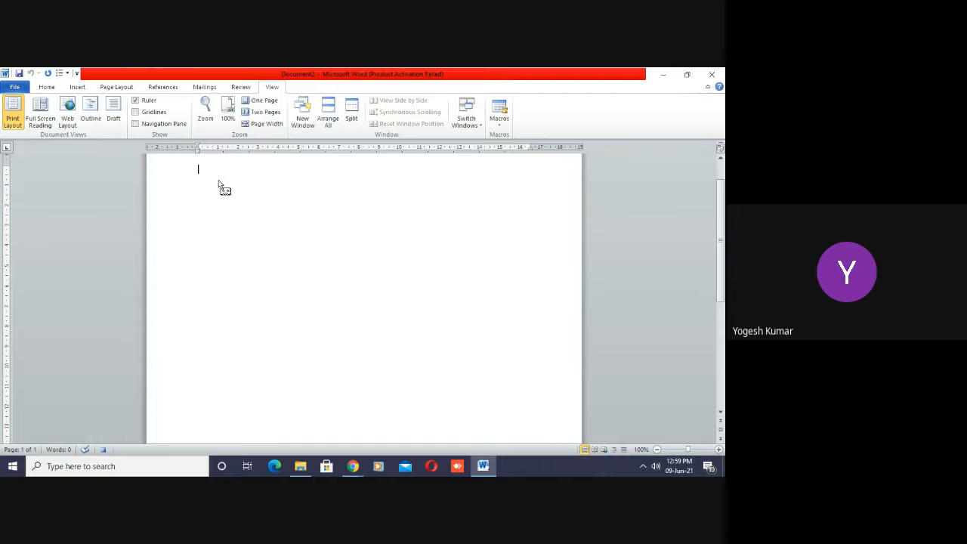
- Record the word "Wednesday" followed by a line break into the macro and stop the recording
{"action": "type", "text": "Wednesday"}
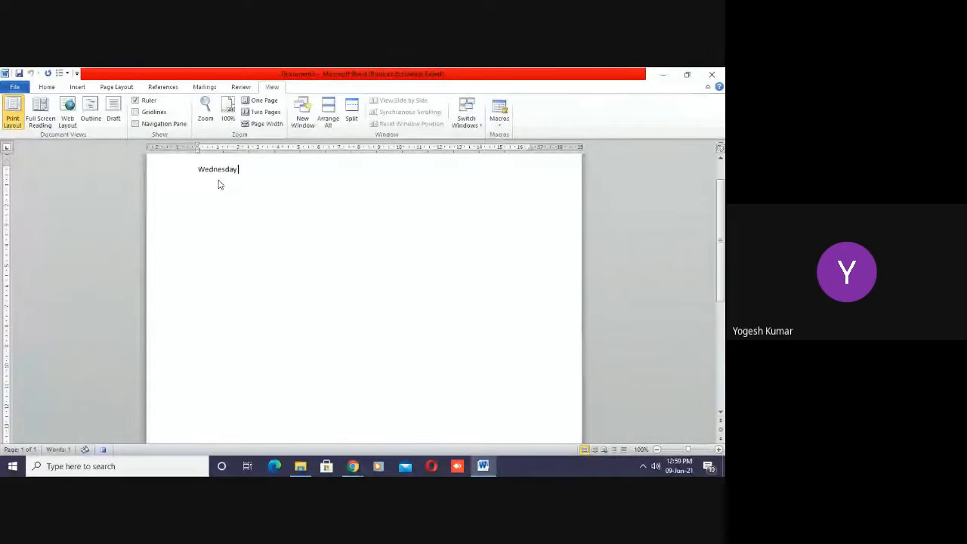
{"action": "key", "text": "Return"}
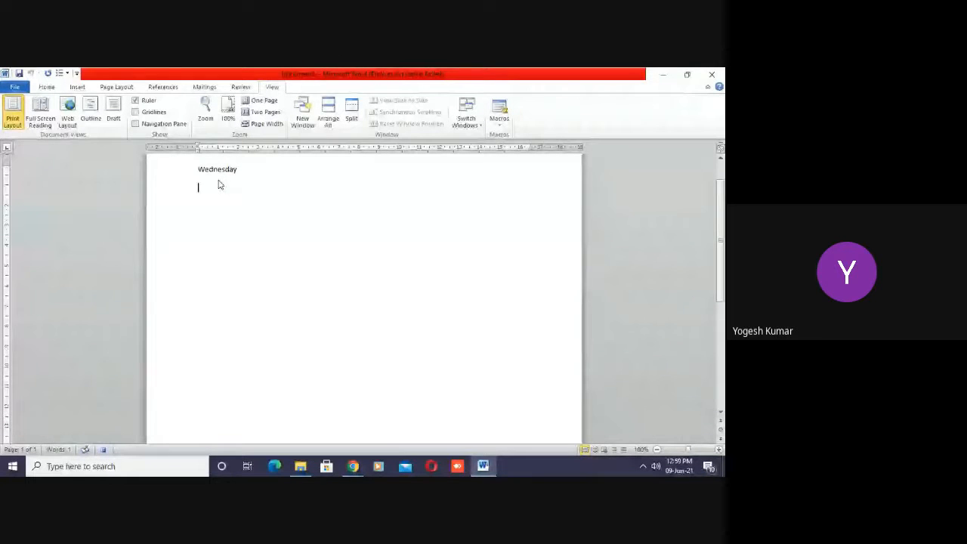
{"action": "key", "text": "BackSpace"}
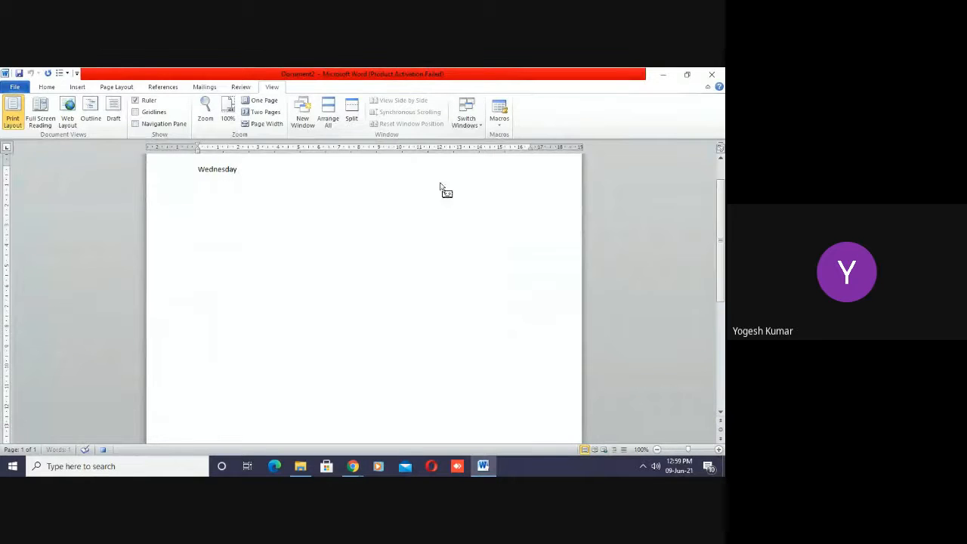
{"action": "left_click", "coordinate": [499, 125]}
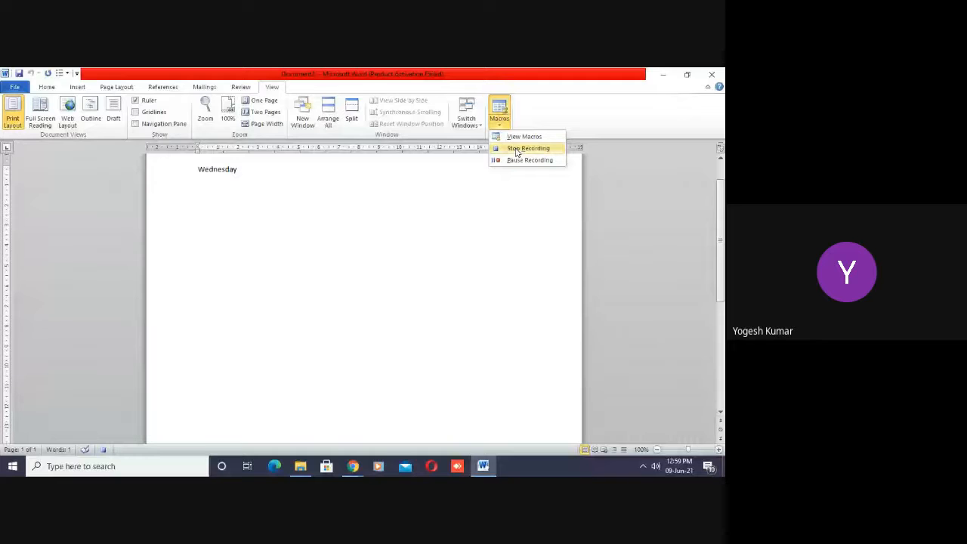
{"action": "left_click", "coordinate": [517, 148]}
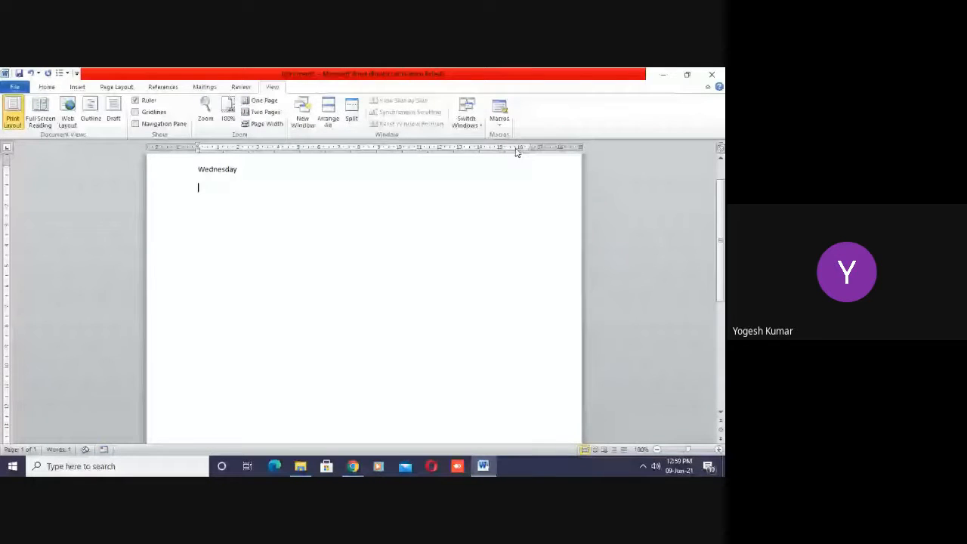
- Run the Alt+W macro repeatedly to fill just over three lines below the first one with "Wednesday"
{"action": "key", "text": "alt"}
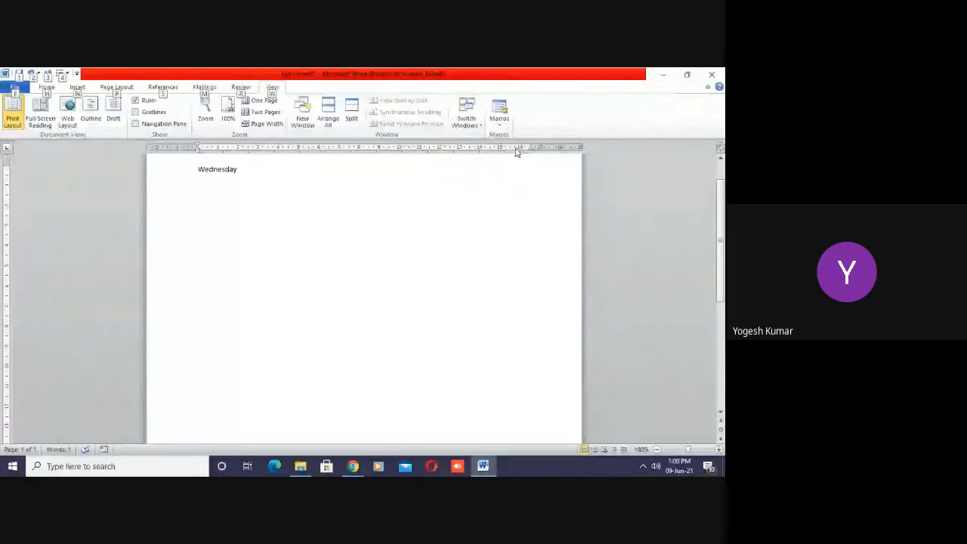
{"action": "key", "text": "alt+w"}
{"action": "key", "text": "alt+w"}
{"action": "key", "text": "alt+w"}
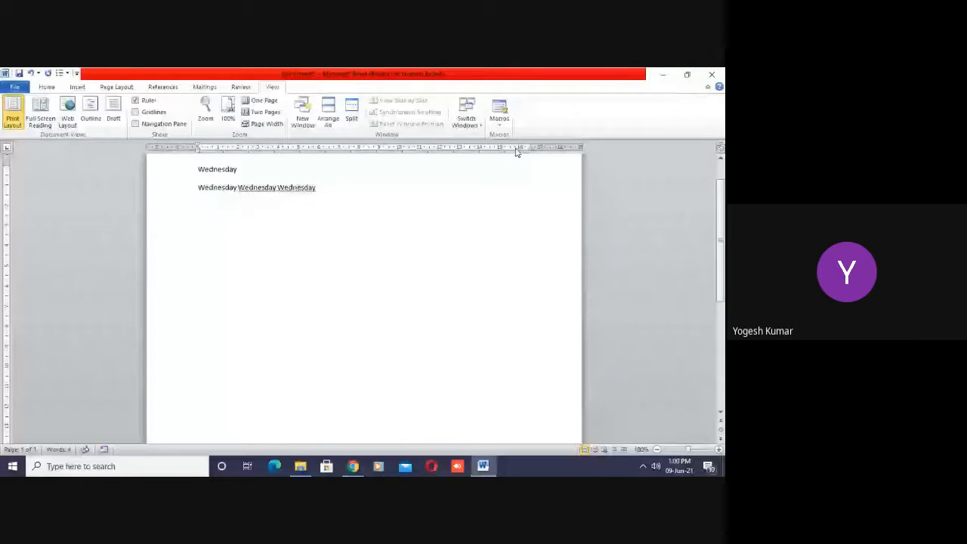
{"action": "key", "text": "alt+w"}
{"action": "key", "text": "alt+w"}
{"action": "key", "text": "alt+w"}
{"action": "key", "text": "alt+w"}
{"action": "key", "text": "alt+w"}
{"action": "key", "text": "alt+w"}
{"action": "key", "text": "alt+w"}
{"action": "key", "text": "alt+w"}
{"action": "key", "text": "alt+w"}
{"action": "key", "text": "alt+w"}
{"action": "key", "text": "alt+w"}
{"action": "key", "text": "alt+w"}
{"action": "key", "text": "alt+w"}
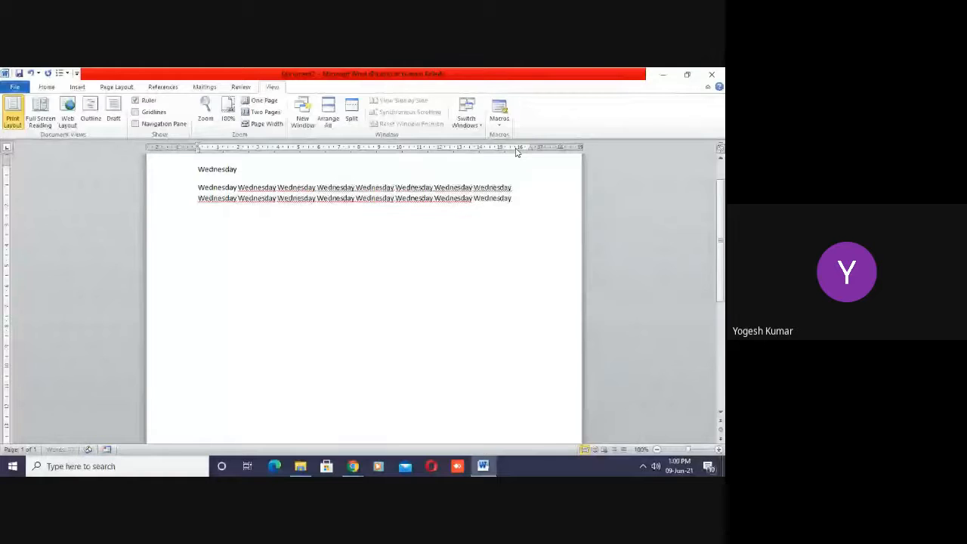
{"action": "key", "text": "alt+w"}
{"action": "key", "text": "alt+w"}
{"action": "key", "text": "alt+w"}
{"action": "key", "text": "alt+w"}
{"action": "key", "text": "alt+w"}
{"action": "key", "text": "alt+w"}
{"action": "key", "text": "alt+w"}
{"action": "key", "text": "alt+w"}
{"action": "key", "text": "alt+w"}
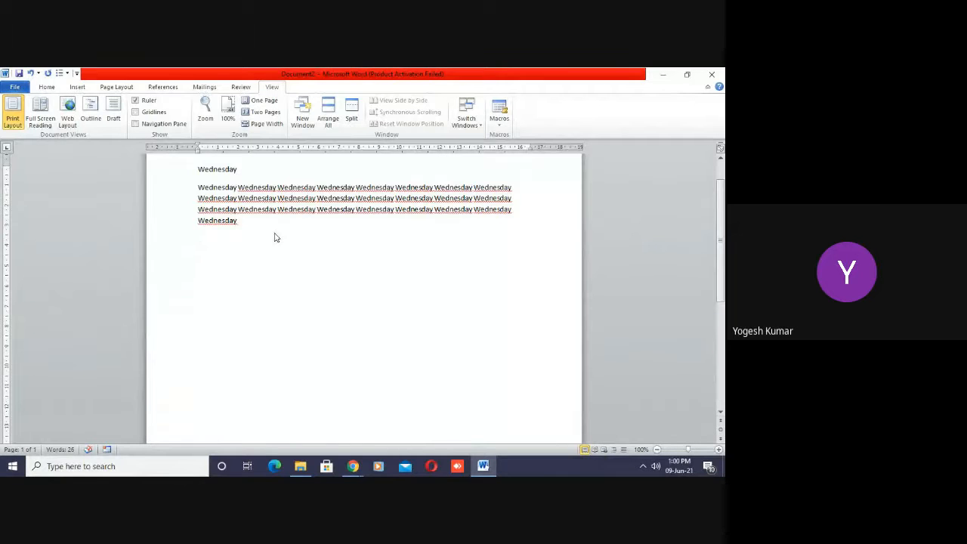
- Create a new blank document and run the recorded macro repeatedly to fill nearly three lines with "Wednesday"
{"action": "key", "text": "Return"}
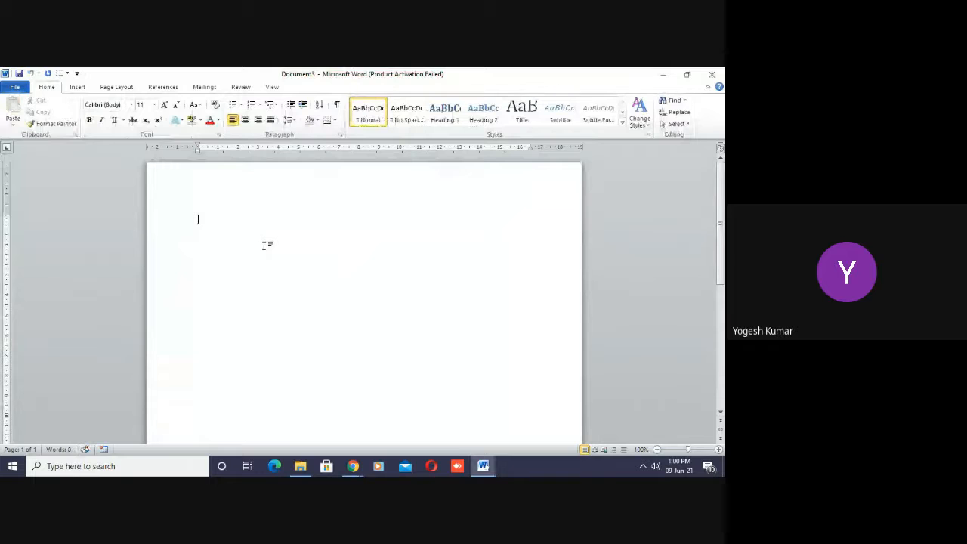
{"action": "type", "text": "Wednesday"}
{"action": "key", "text": "ctrl+v"}
{"action": "key", "text": "ctrl+v"}
{"action": "key", "text": "ctrl+v"}
{"action": "key", "text": "ctrl+v"}
{"action": "key", "text": "ctrl+v"}
{"action": "key", "text": "ctrl+v"}
{"action": "key", "text": "ctrl+v"}
{"action": "key", "text": "ctrl+v"}
{"action": "key", "text": "ctrl+v"}
{"action": "key", "text": "ctrl+v"}
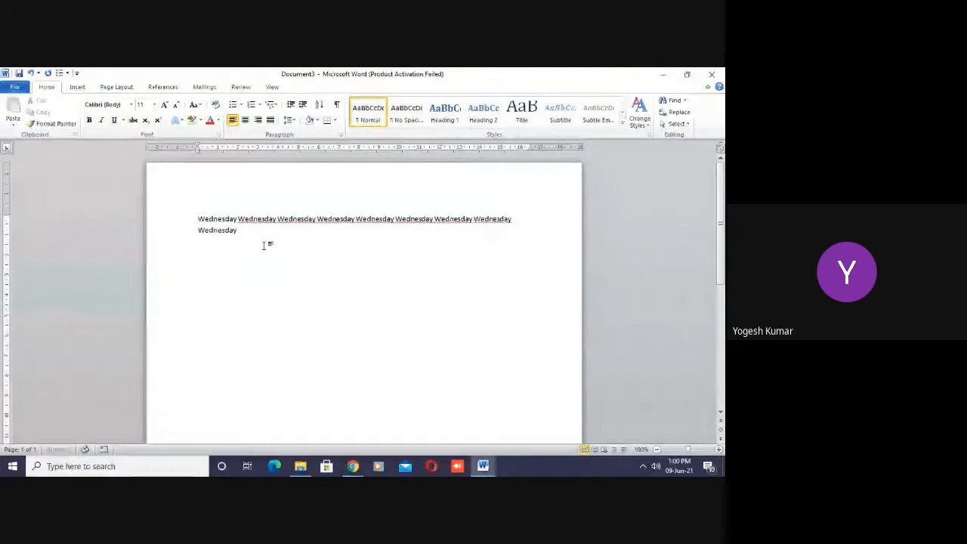
{"action": "key", "text": "ctrl+v"}
{"action": "key", "text": "ctrl+v"}
{"action": "key", "text": "ctrl+v"}
{"action": "key", "text": "ctrl+v"}
{"action": "key", "text": "ctrl+v"}
{"action": "key", "text": "ctrl+v"}
{"action": "key", "text": "ctrl+v"}
{"action": "key", "text": "ctrl+v"}
{"action": "key", "text": "ctrl+v"}
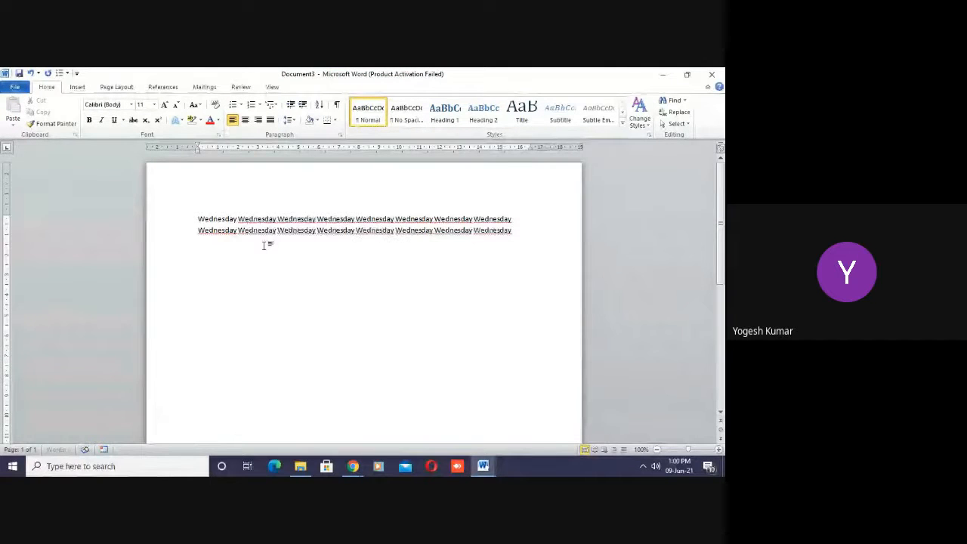
- Delete Macro1 from the macro list and close the list
{"action": "left_click", "coordinate": [272, 87]}
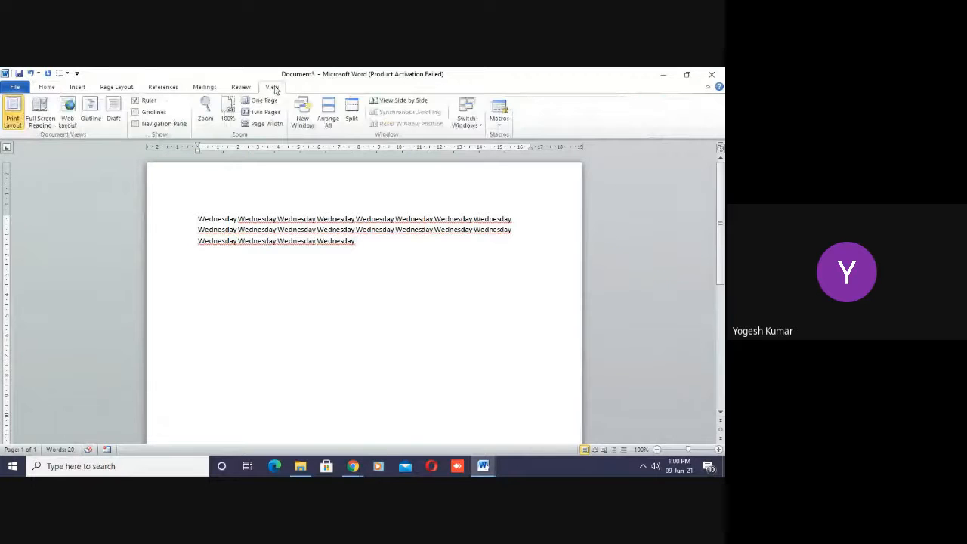
{"action": "left_click", "coordinate": [499, 121]}
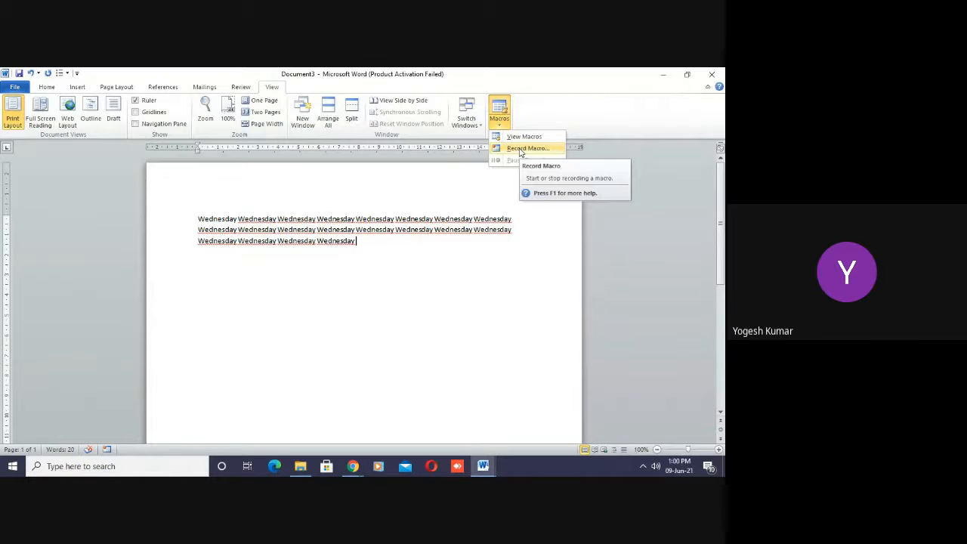
{"action": "left_click", "coordinate": [521, 137]}
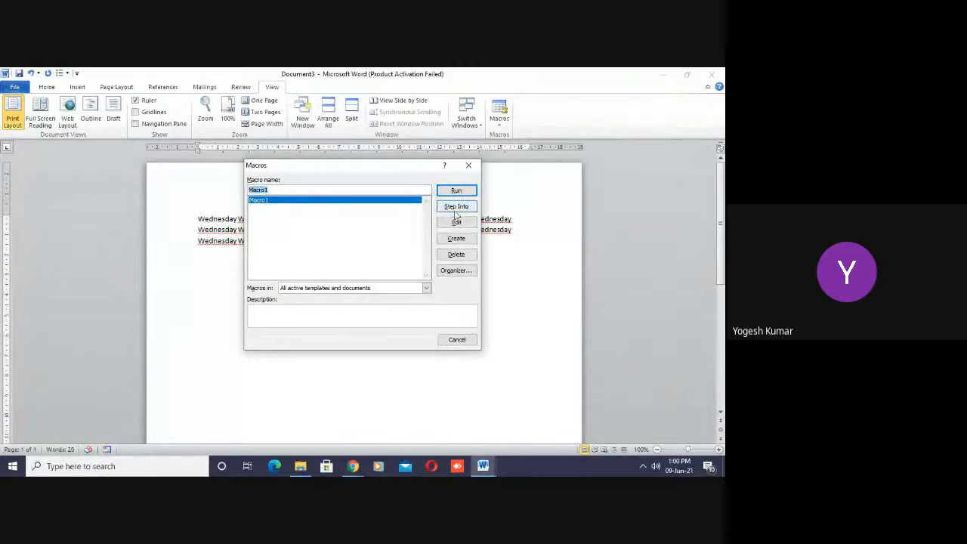
{"action": "left_click", "coordinate": [457, 255]}
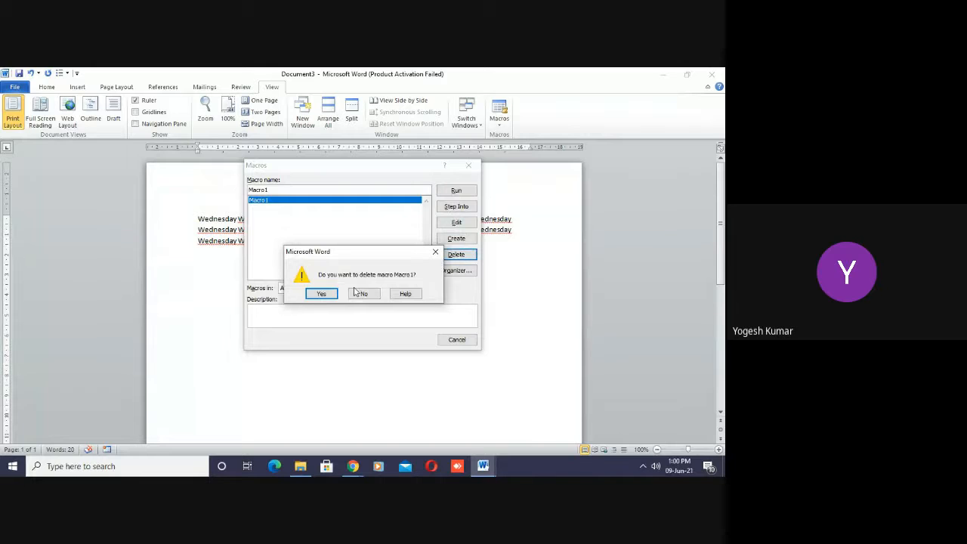
{"action": "left_click", "coordinate": [320, 294]}
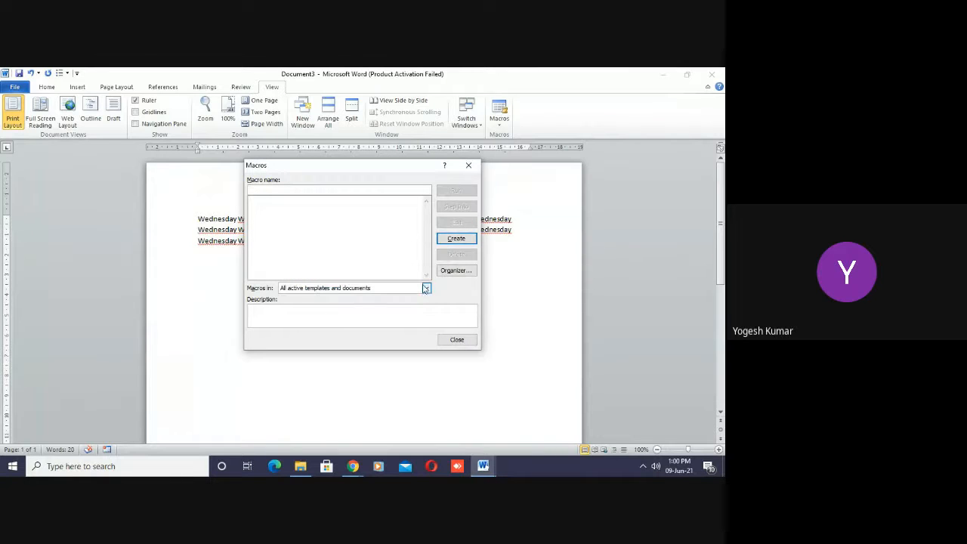
{"action": "left_click", "coordinate": [457, 339]}
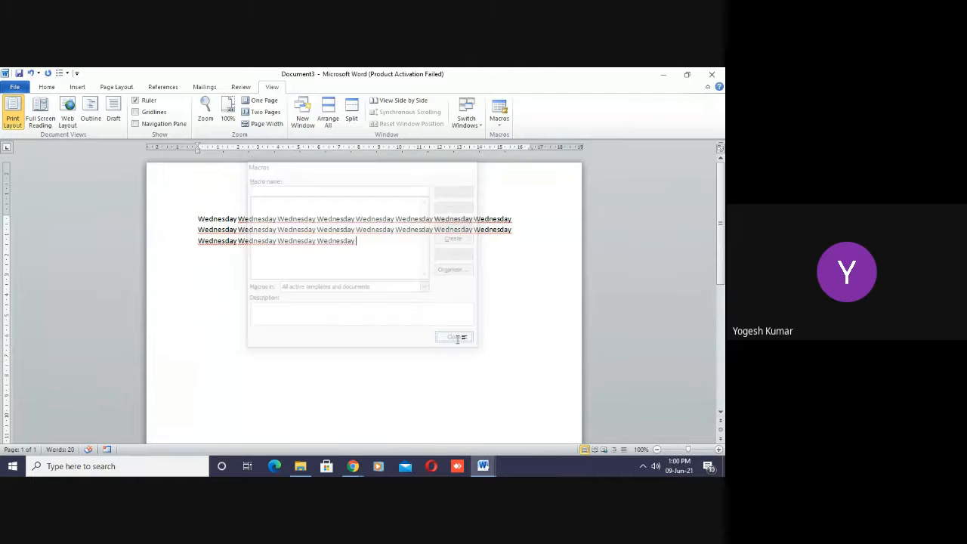
- Start recording a new Macro1 with the shortcut Alt+M assigned and the changes saved in Document3
{"action": "left_click", "coordinate": [499, 123]}
{"action": "left_click", "coordinate": [513, 148]}
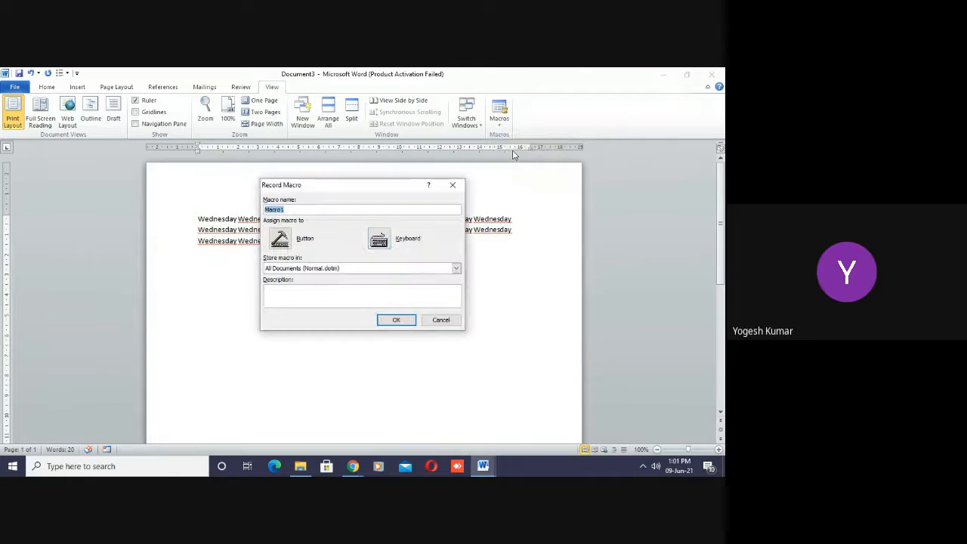
{"action": "left_click", "coordinate": [377, 239]}
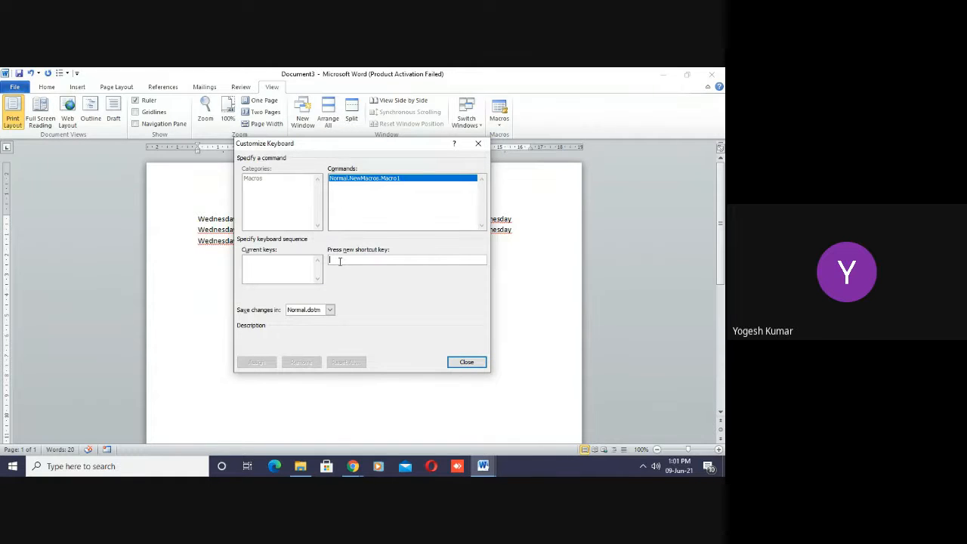
{"action": "key", "text": "alt+m"}
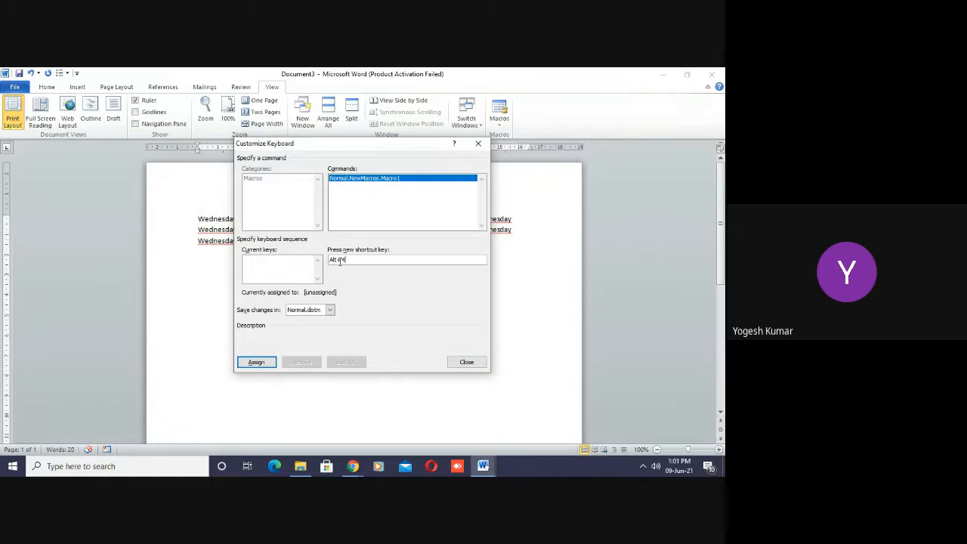
{"action": "left_click", "coordinate": [330, 310]}
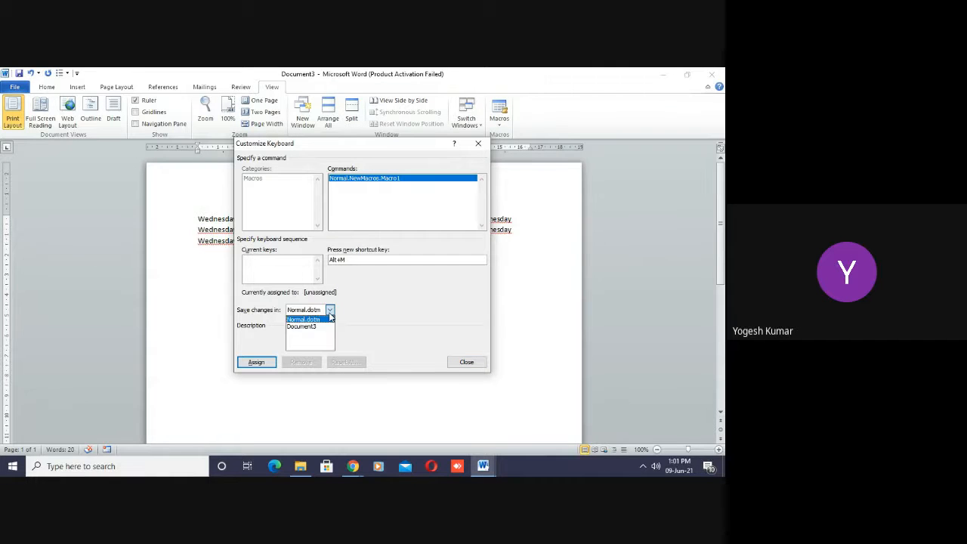
{"action": "left_click", "coordinate": [300, 328]}
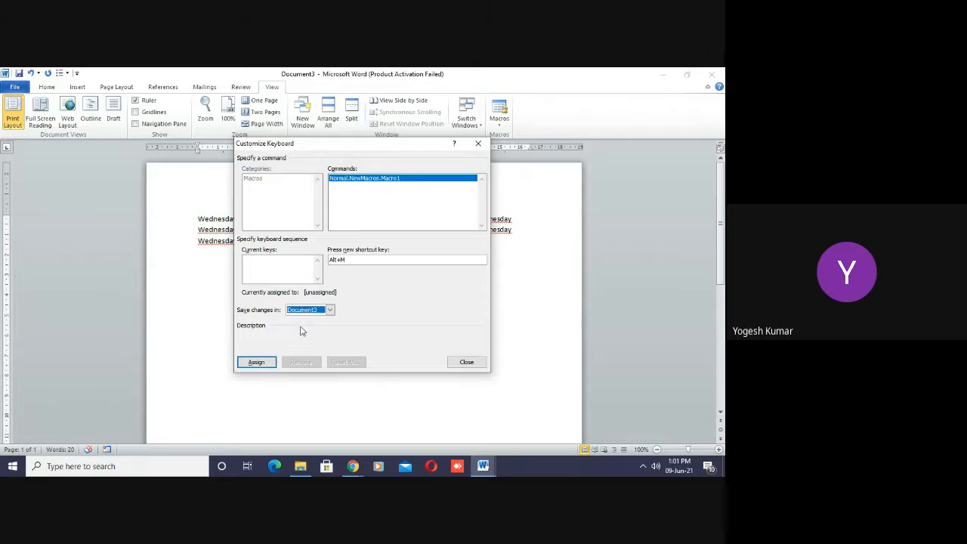
{"action": "left_click", "coordinate": [256, 363]}
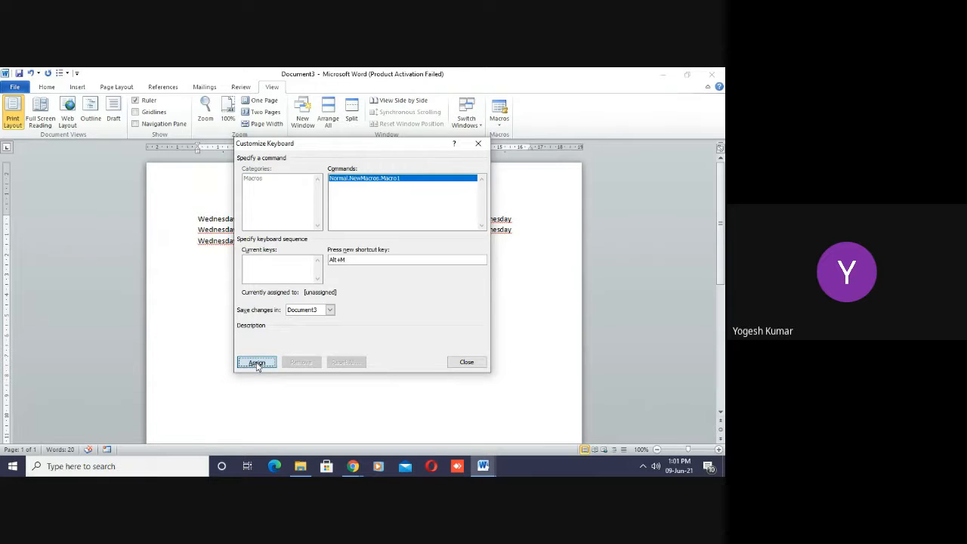
{"action": "left_click", "coordinate": [466, 362]}
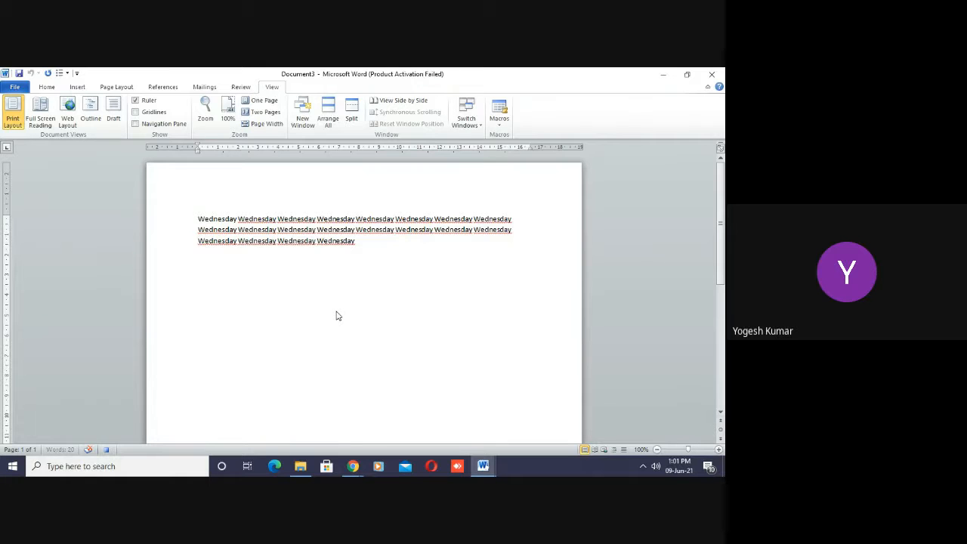
- Enter "Monday" on its own line as the macro's content and stop recording the macro
{"action": "type", "text": "Monday"}
{"action": "key", "text": "Return"}
{"action": "left_click", "coordinate": [499, 121]}
{"action": "left_click", "coordinate": [523, 149]}
- Run the recorded macro repeatedly in Document3 to add five more "Monday" lines below the first
{"action": "key", "text": "ctrl+m"}
{"action": "key", "text": "ctrl+m"}
{"action": "key", "text": "ctrl+m"}
{"action": "key", "text": "ctrl+m"}
{"action": "key", "text": "ctrl+m"}
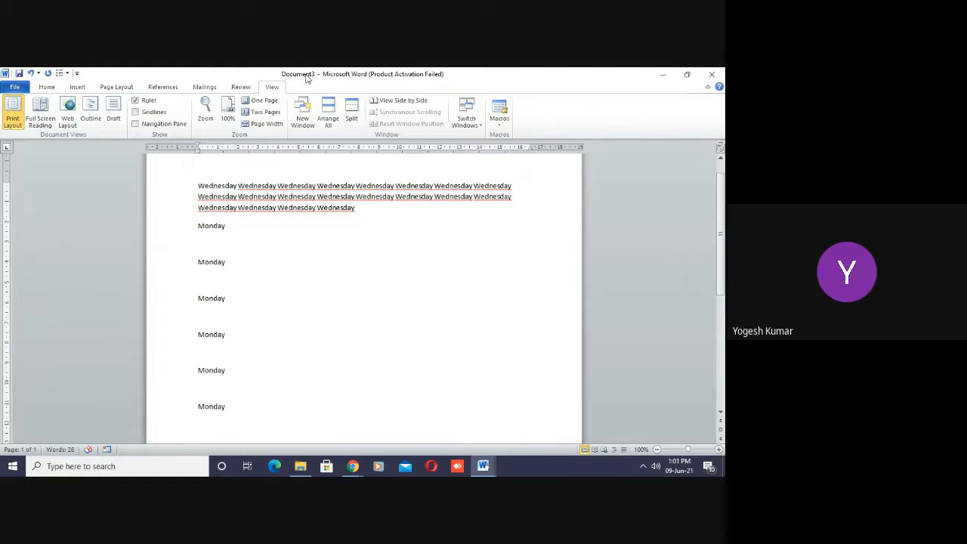
- Switch to Document2 and run the Alt+M macro repeatedly to add seven "Monday" lines below the Wednesday text
{"action": "mouse_move", "coordinate": [484, 468]}
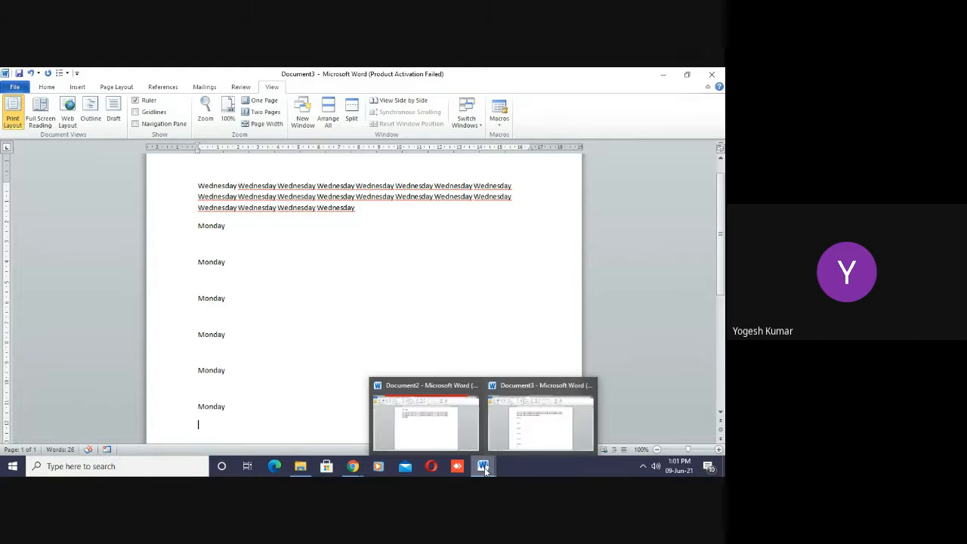
{"action": "left_click", "coordinate": [423, 442]}
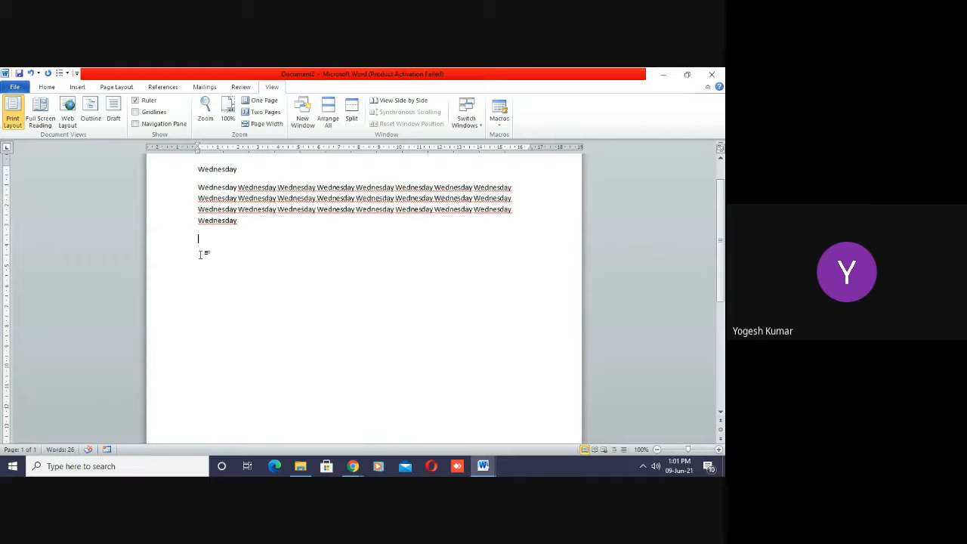
{"action": "key", "text": "Return"}
{"action": "type", "text": "Monday"}
{"action": "key", "text": "Return"}
{"action": "key", "text": "ctrl+y"}
{"action": "key", "text": "ctrl+y"}
{"action": "key", "text": "ctrl+y"}
{"action": "key", "text": "ctrl+y"}
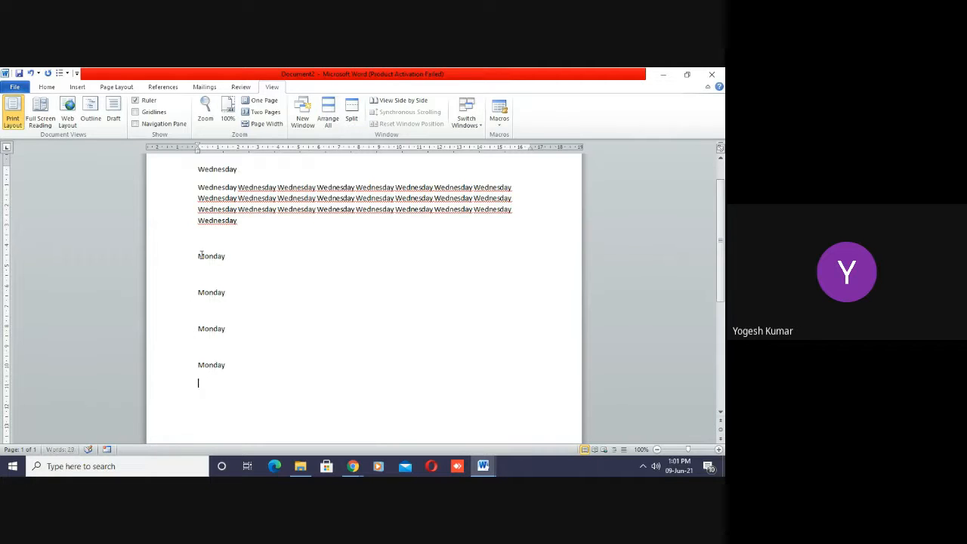
{"action": "key", "text": "ctrl+y"}
{"action": "key", "text": "ctrl+y"}
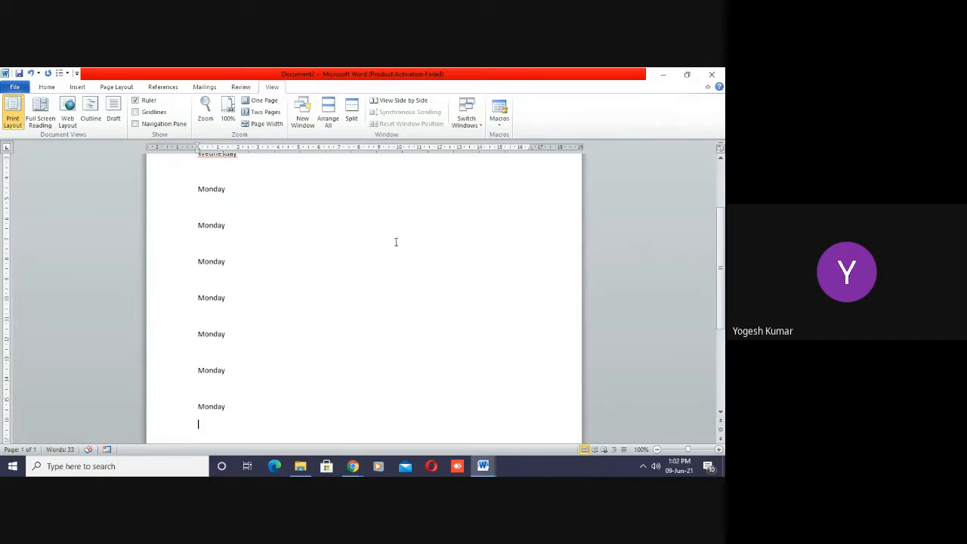
- Create a new blank document and try to run the Alt+M macro in it
{"action": "mouse_move", "coordinate": [482, 468]}
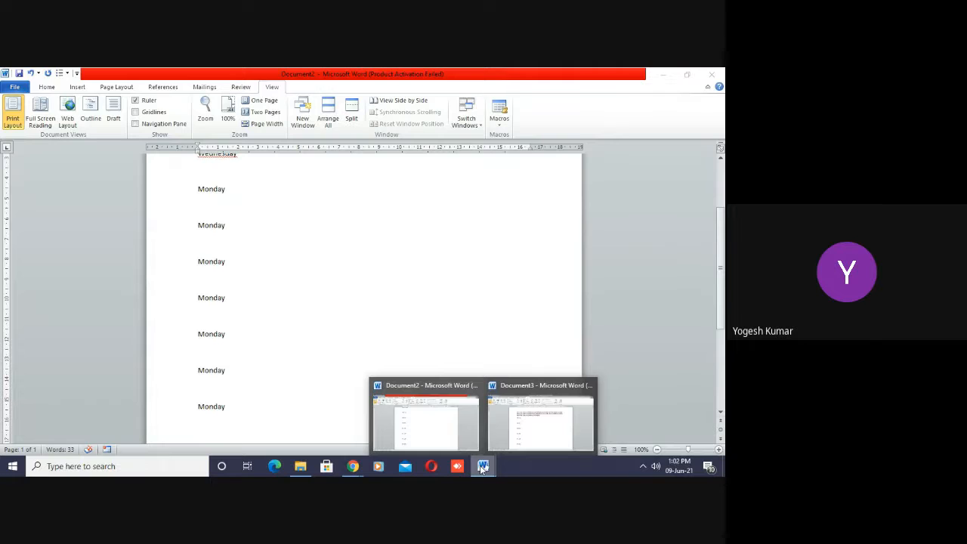
{"action": "left_click", "coordinate": [262, 313]}
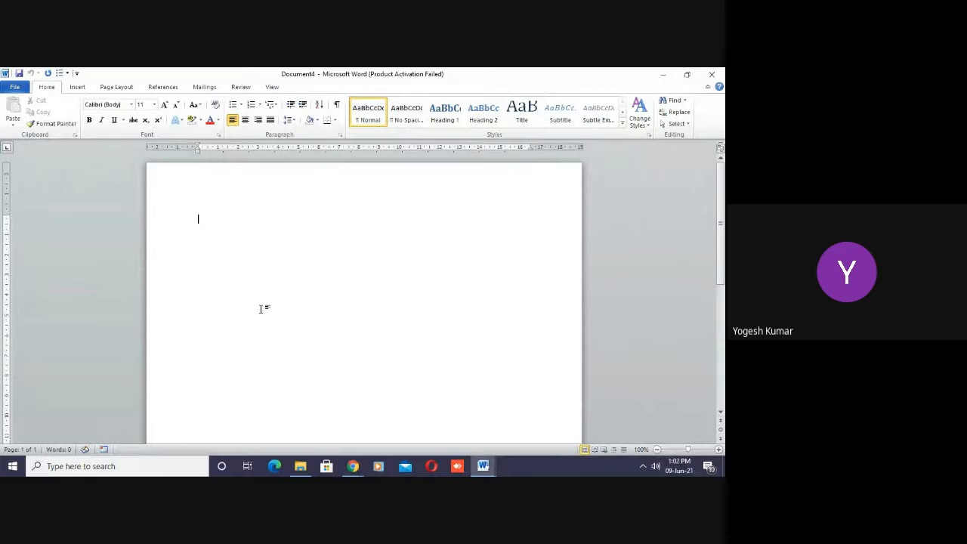
{"action": "key", "text": "alt+m"}
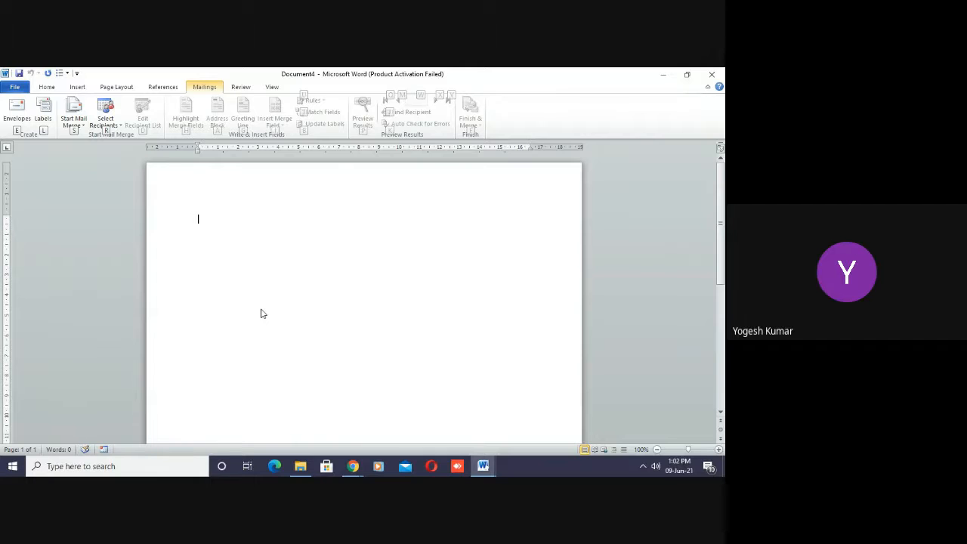
{"action": "left_click", "coordinate": [242, 295]}
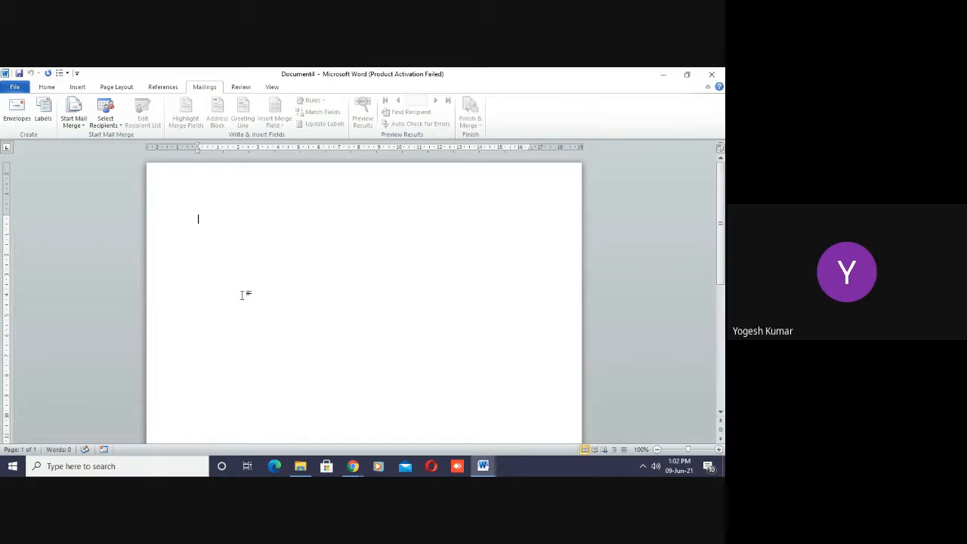
{"action": "key", "text": "alt+m"}
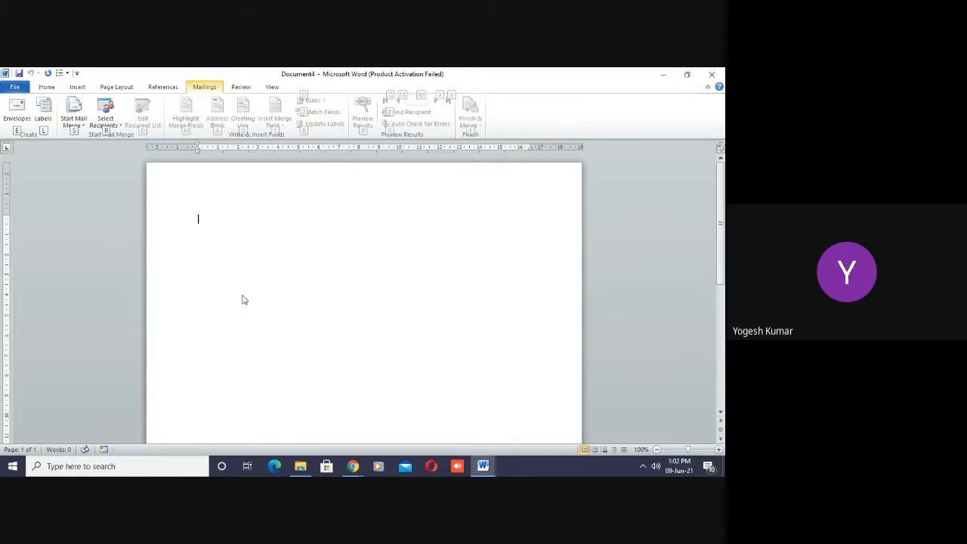
{"action": "left_click", "coordinate": [200, 250]}
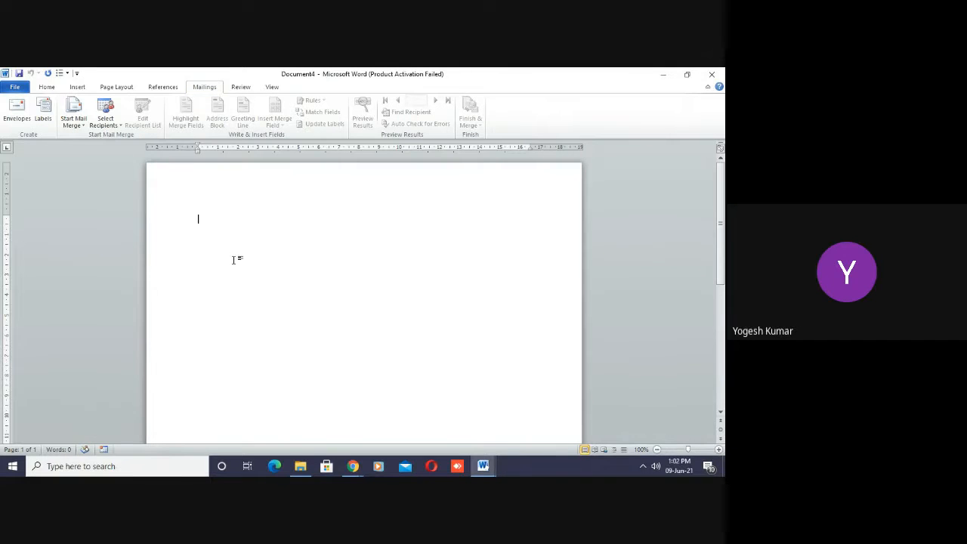
{"action": "key", "text": "alt+m"}
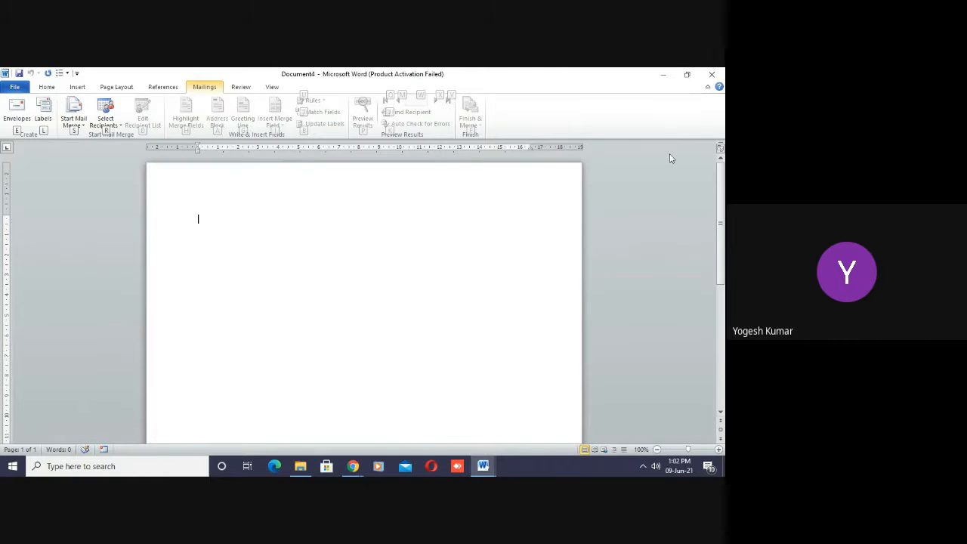
- Close Document4 and Document2 without saving them, returning to Document3
{"action": "left_click", "coordinate": [711, 76]}
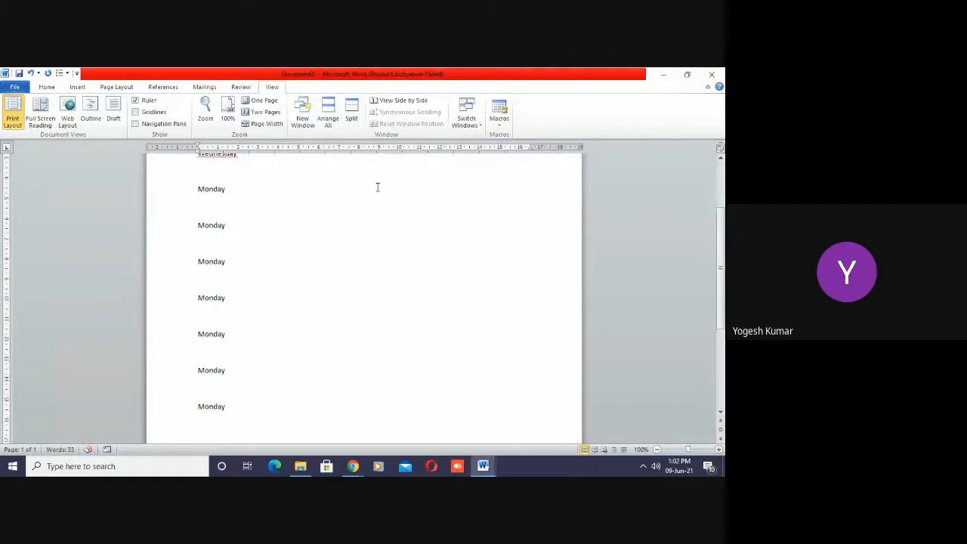
{"action": "left_click", "coordinate": [717, 73]}
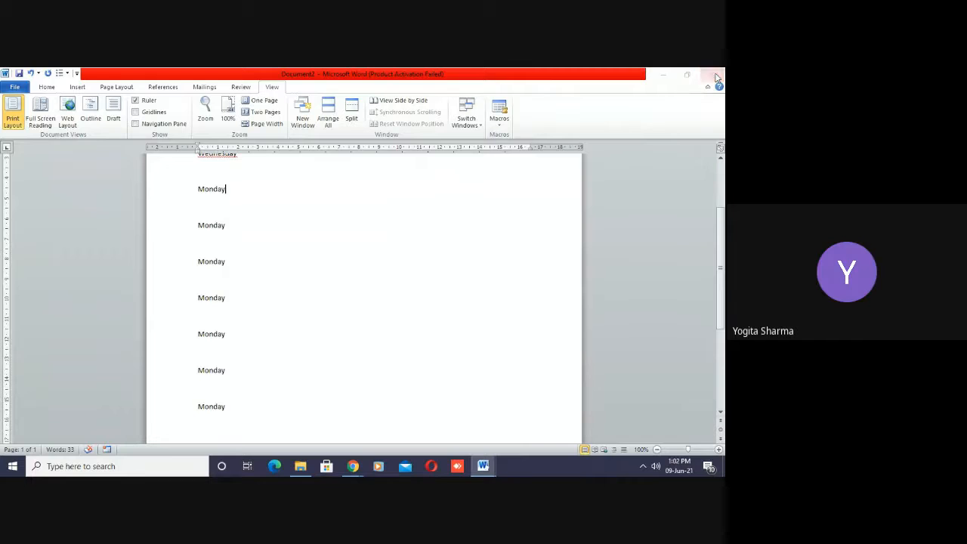
{"action": "left_click", "coordinate": [362, 287]}
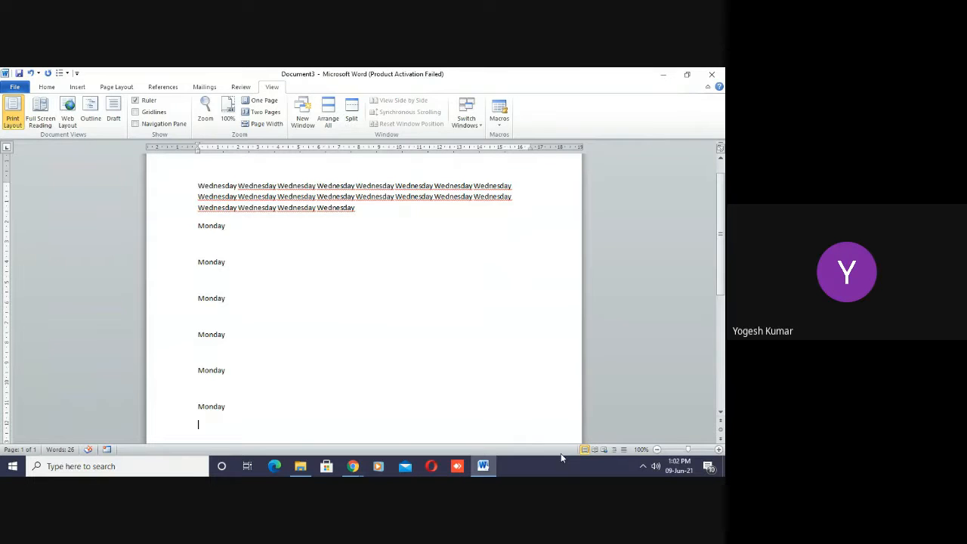
- Reduce the Document3 window from full screen, narrow it and place it beside the meeting's participant tiles
{"action": "left_click", "coordinate": [687, 75]}
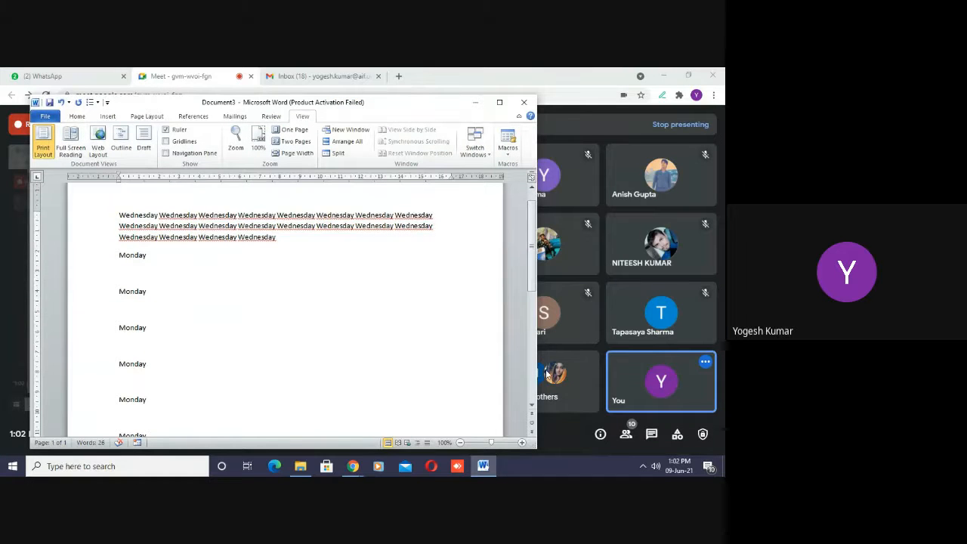
{"action": "left_click_drag", "start_coordinate": [534, 303], "coordinate": [511, 302]}
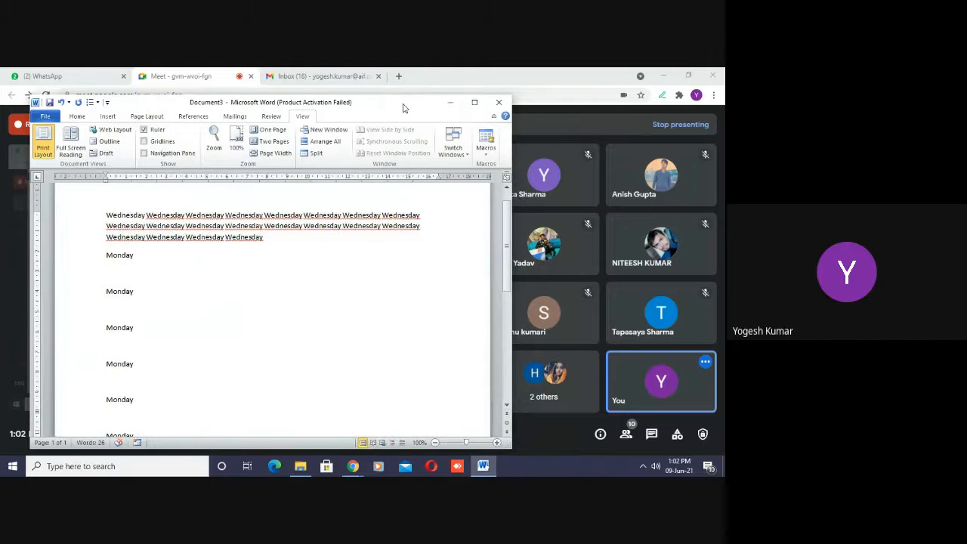
{"action": "left_click_drag", "start_coordinate": [403, 108], "coordinate": [379, 108]}
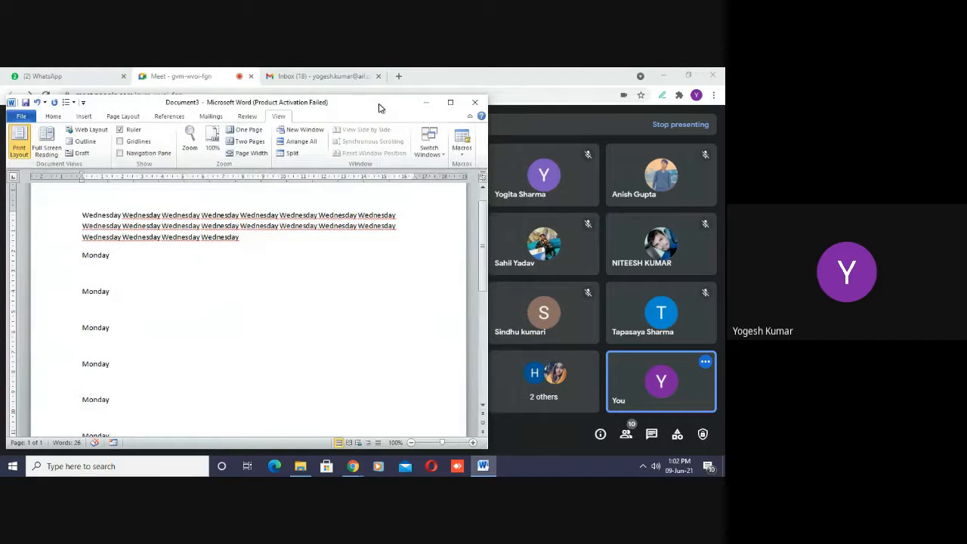
{"action": "left_click_drag", "start_coordinate": [380, 108], "coordinate": [374, 104]}
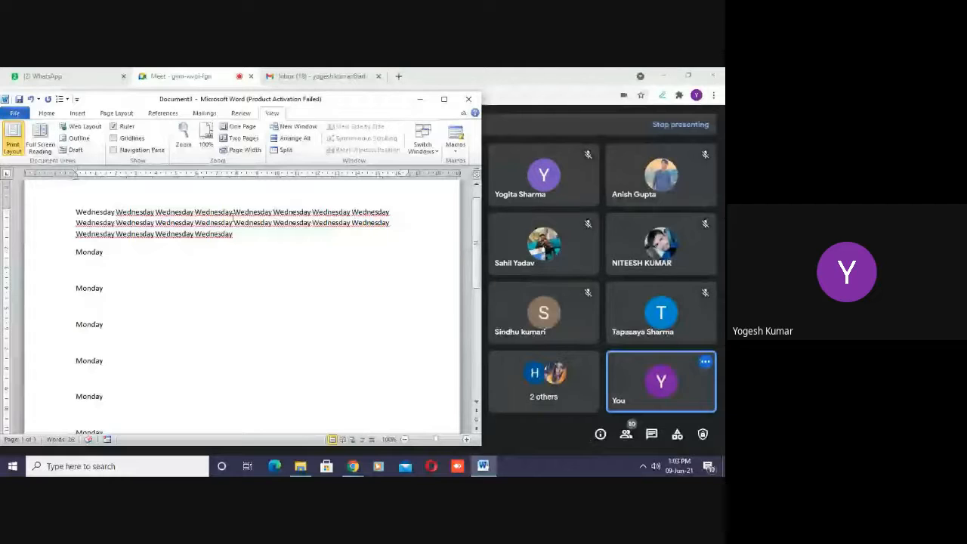
- Delete the block of repeated "Wednesday" text above the Monday lines
{"action": "left_click_drag", "start_coordinate": [233, 233], "coordinate": [76, 196]}
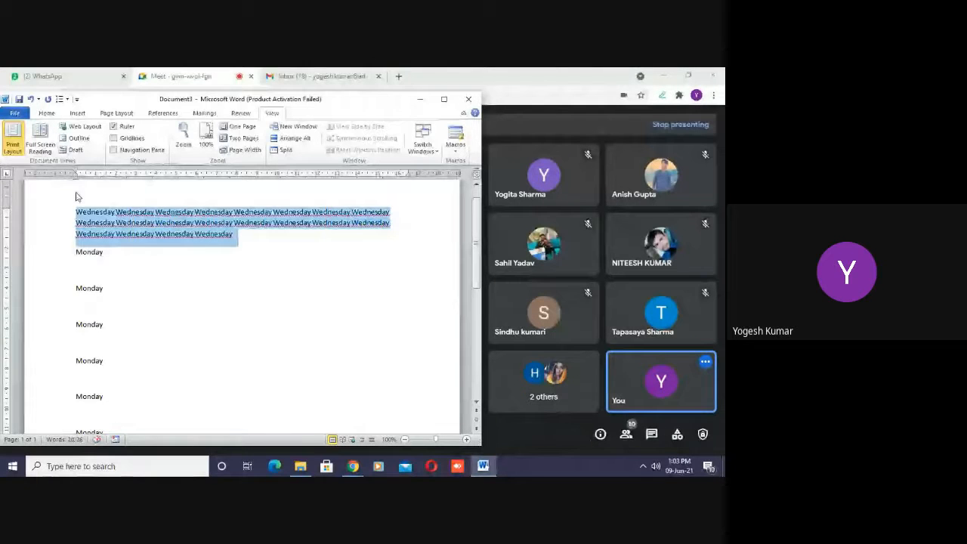
{"action": "key", "text": "Delete"}
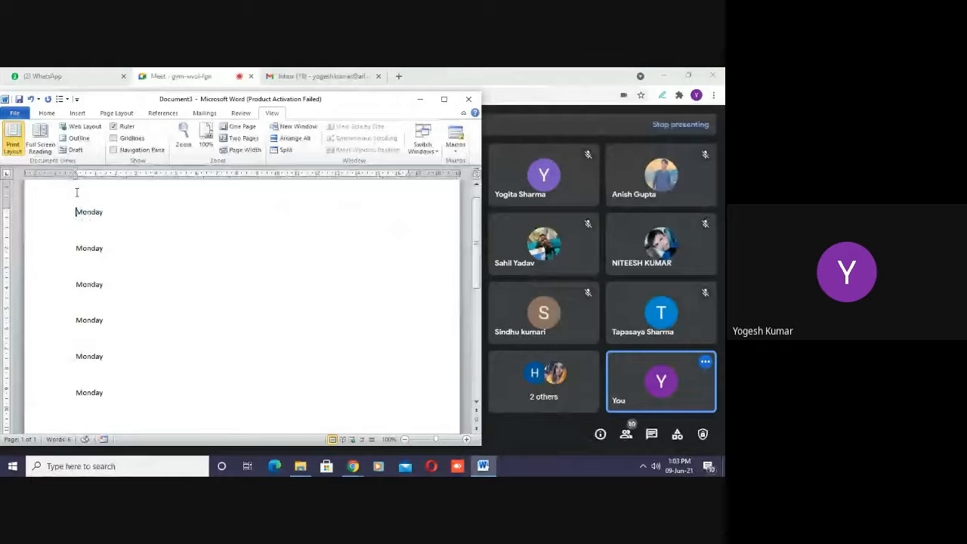
{"action": "left_click", "coordinate": [217, 275]}
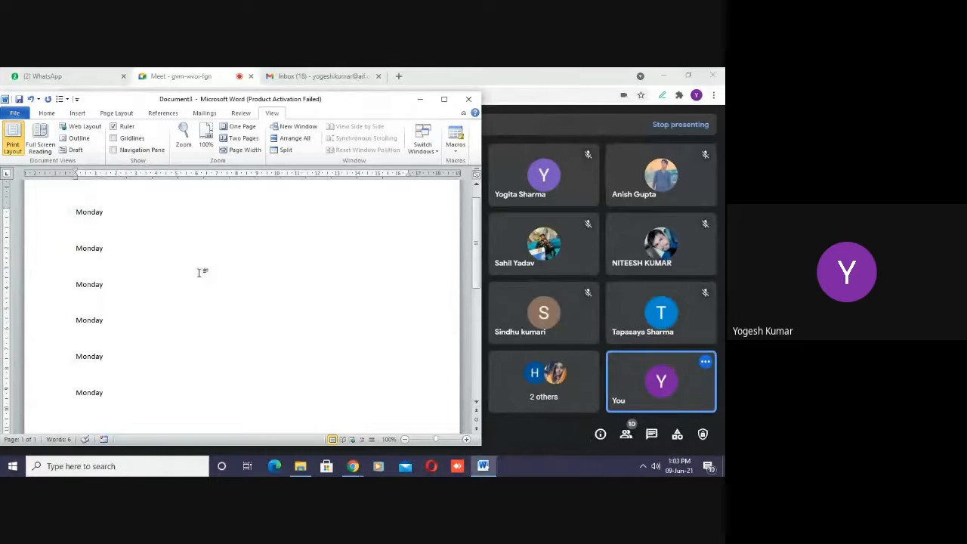
- Insert an empty line above the first "Monday" and enter the heading "Macros for Shot cut Keys" on it
{"action": "left_click", "coordinate": [91, 199]}
{"action": "left_click", "coordinate": [78, 212]}
{"action": "key", "text": "Return"}
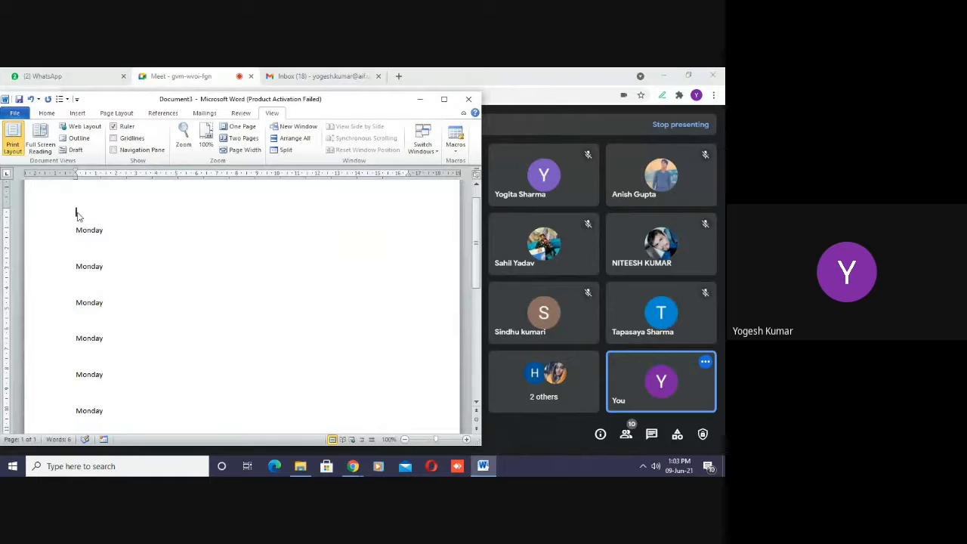
{"action": "type", "text": "Macros for Shot cut K"}
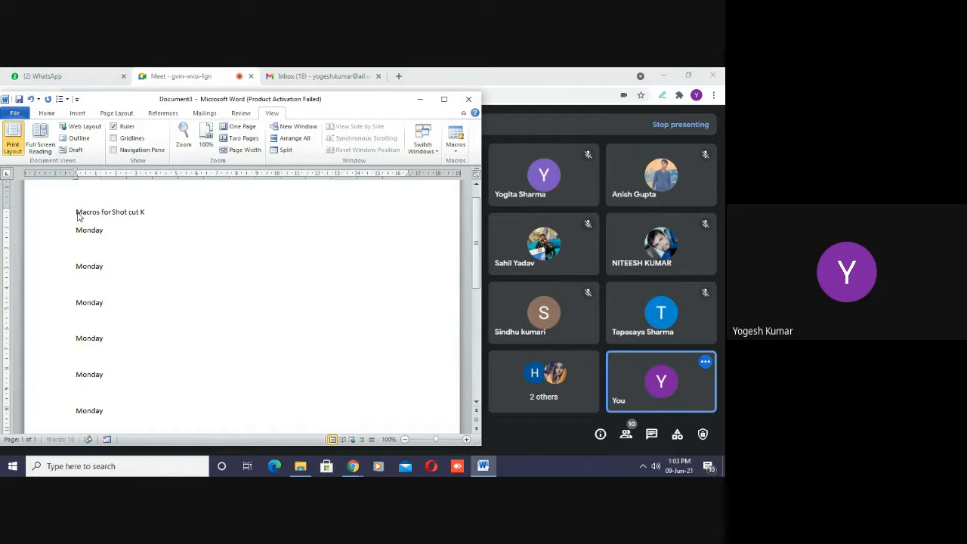
{"action": "type", "text": "eys"}
- Make the heading "Macros for Shot cut Keys" bold, centre it and enlarge its font by three size steps
{"action": "key", "text": "shift+Left"}
{"action": "key", "text": "shift+Left"}
{"action": "key", "text": "shift+Left"}
{"action": "key", "text": "shift+Left"}
{"action": "key", "text": "shift+Left"}
{"action": "key", "text": "shift+Left"}
{"action": "key", "text": "shift+Left"}
{"action": "key", "text": "shift+Left"}
{"action": "key", "text": "shift+Left"}
{"action": "key", "text": "shift+Left"}
{"action": "key", "text": "shift+Left"}
{"action": "key", "text": "shift+Left"}
{"action": "key", "text": "shift+Left"}
{"action": "key", "text": "shift+Left"}
{"action": "key", "text": "shift+Left"}
{"action": "key", "text": "shift+Left"}
{"action": "key", "text": "shift+Left"}
{"action": "key", "text": "shift+Left"}
{"action": "key", "text": "shift+Left"}
{"action": "key", "text": "shift+Left"}
{"action": "key", "text": "shift+Left"}
{"action": "key", "text": "shift+Left"}
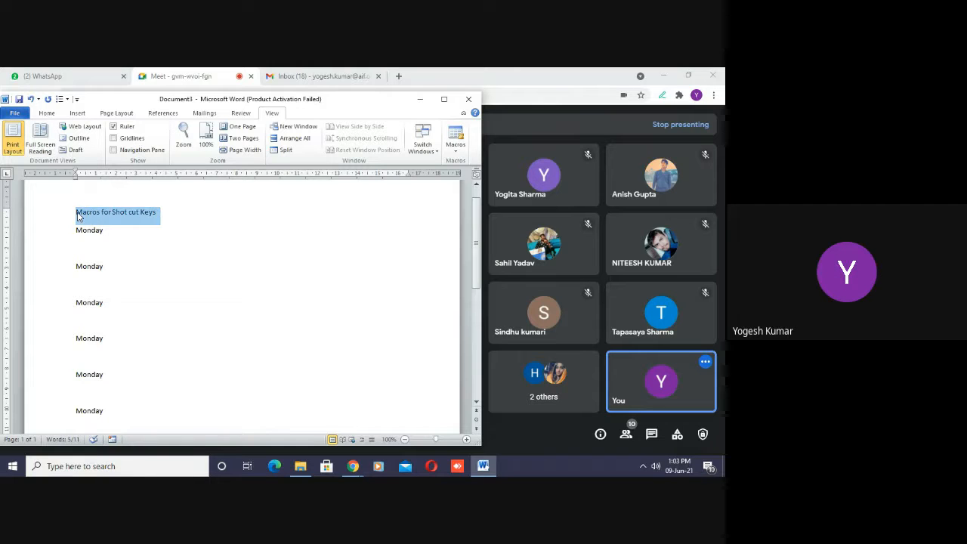
{"action": "key", "text": "ctrl+b"}
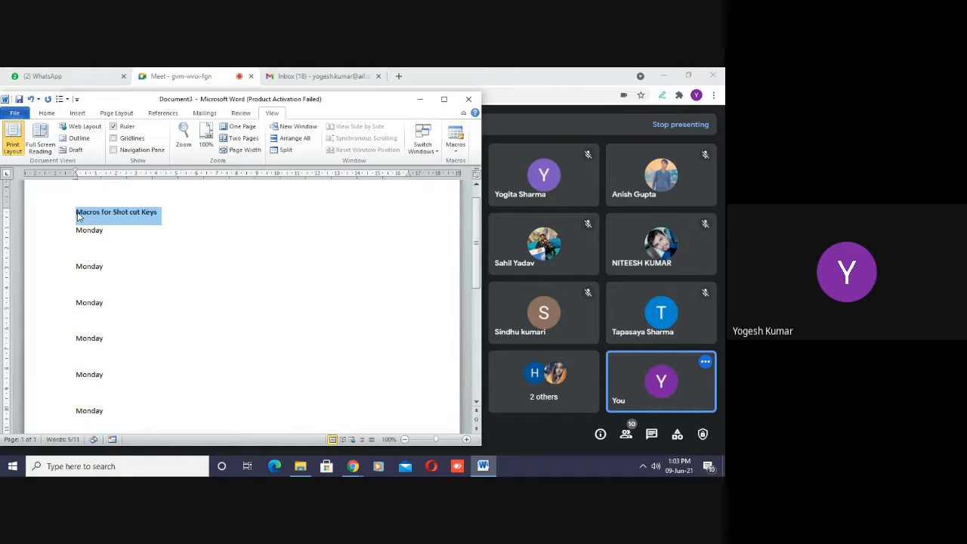
{"action": "key", "text": "ctrl+e"}
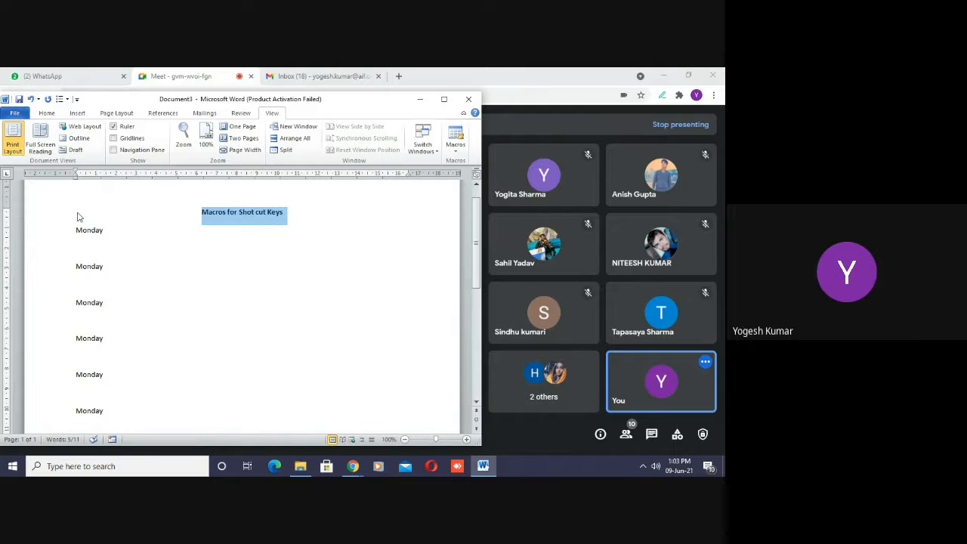
{"action": "key", "text": "ctrl+shift+period"}
{"action": "key", "text": "ctrl+shift+period"}
{"action": "key", "text": "ctrl+shift+period"}
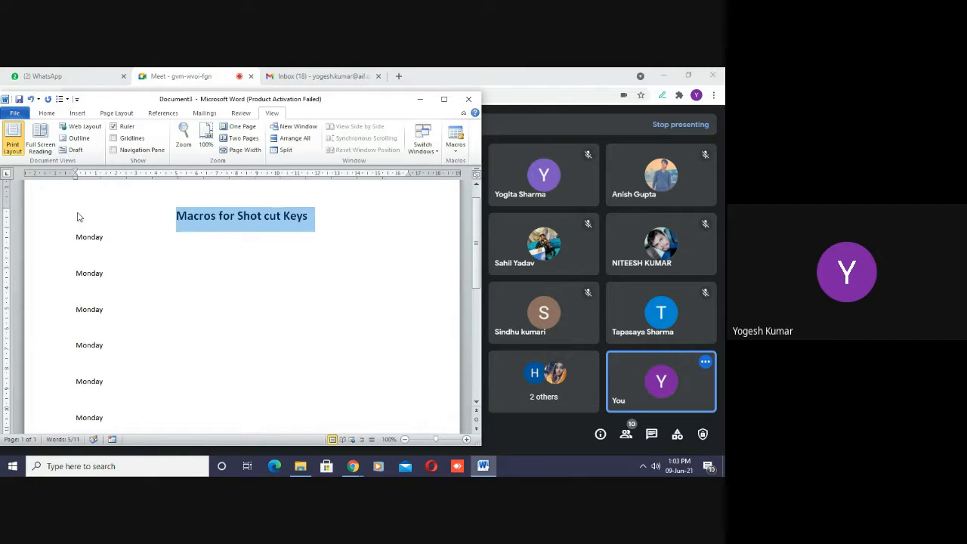
- Underline the whole heading "Macros for Shot cut Keys" and deselect it
{"action": "left_click", "coordinate": [182, 281]}
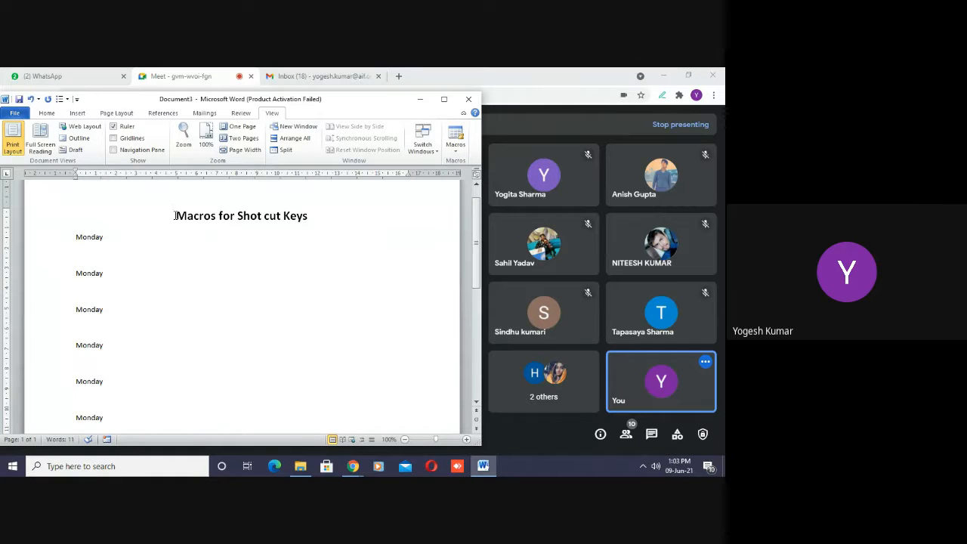
{"action": "left_click_drag", "start_coordinate": [174, 216], "coordinate": [304, 217]}
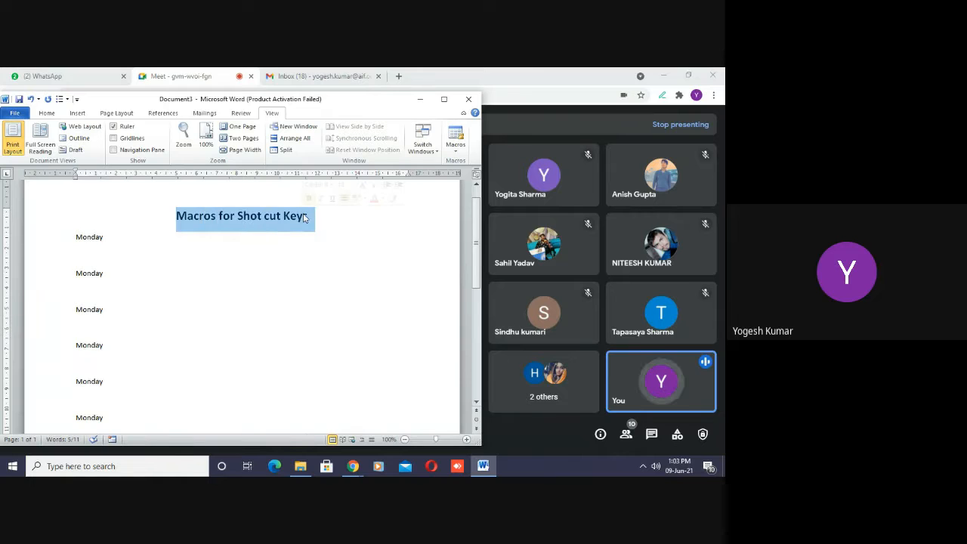
{"action": "key", "text": "ctrl+u"}
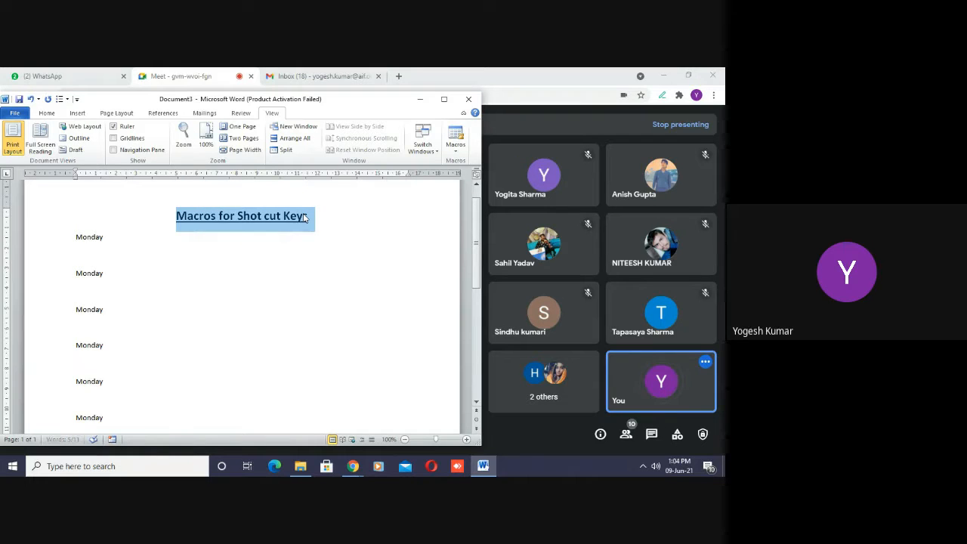
{"action": "left_click", "coordinate": [346, 215]}
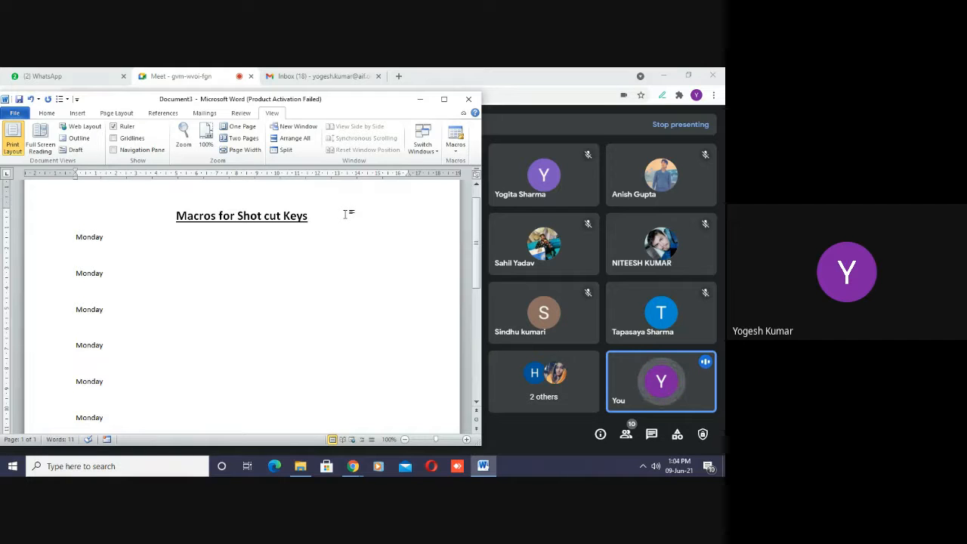
- Switch to WhatsApp Web and send the copied screenshot of the Word document to the 27th Batch IT group without a caption
{"action": "left_click", "coordinate": [44, 72]}
{"action": "left_click", "coordinate": [44, 74]}
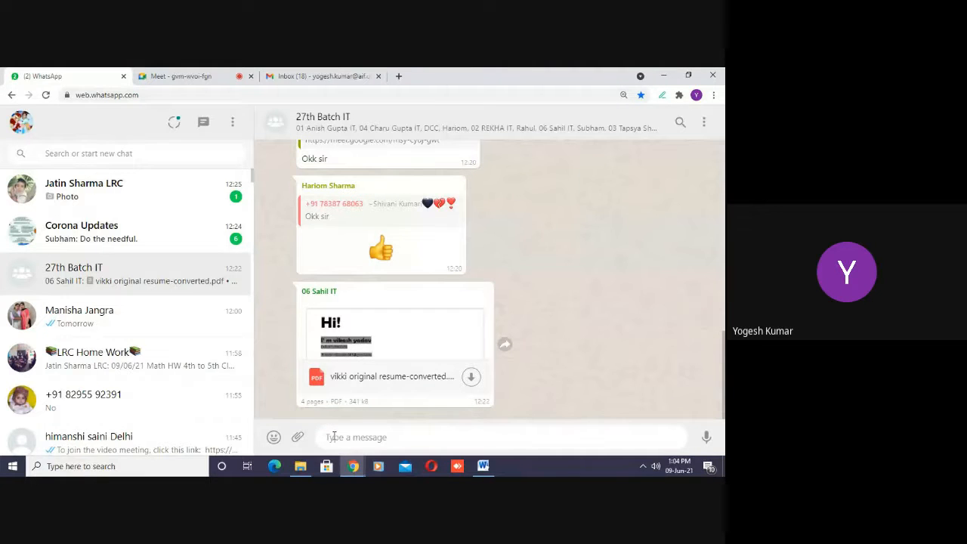
{"action": "key", "text": "ctrl+v"}
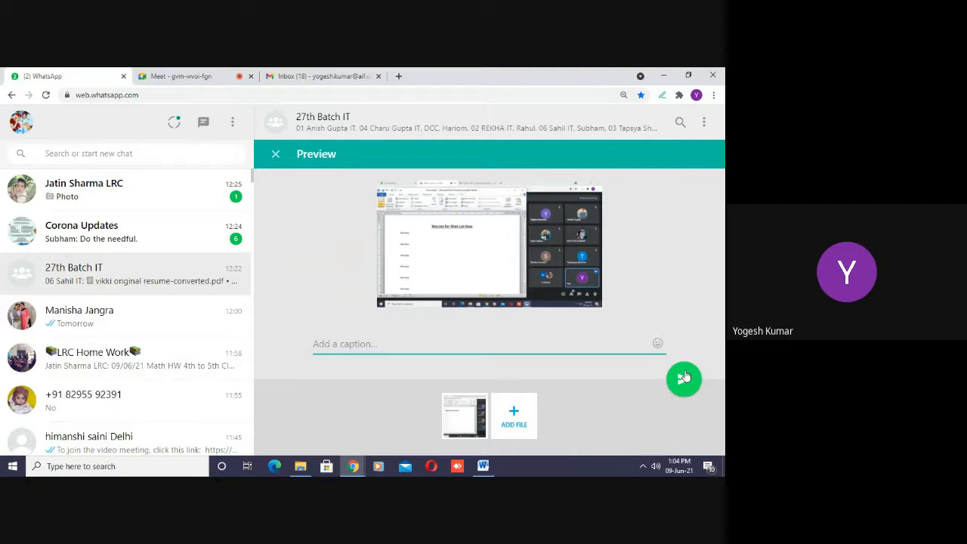
{"action": "left_click", "coordinate": [684, 378]}
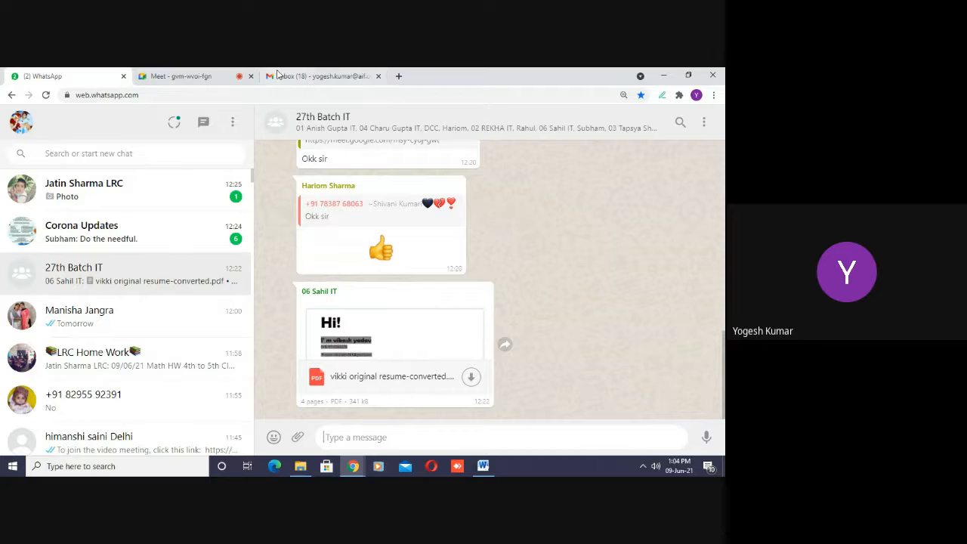
{"action": "left_click", "coordinate": [198, 76]}
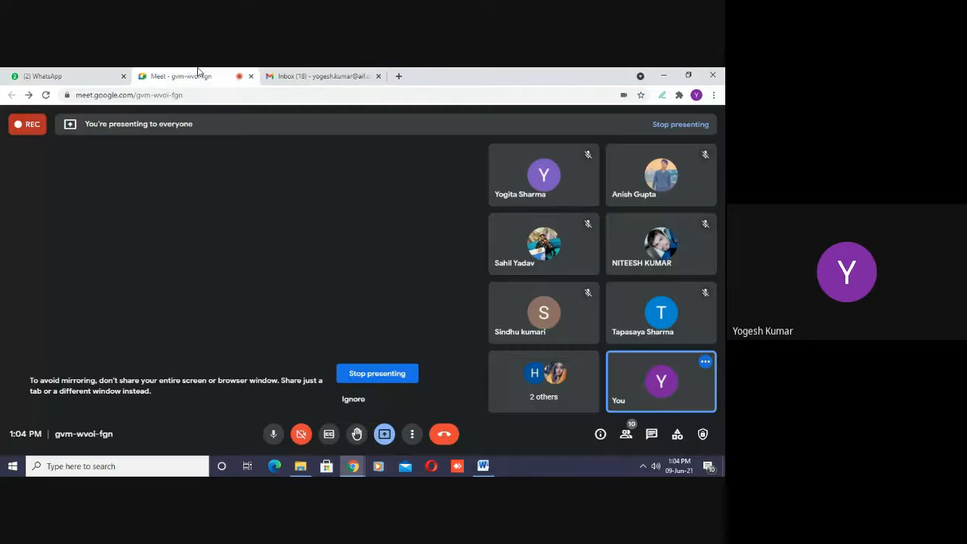
{"action": "left_click", "coordinate": [293, 76]}
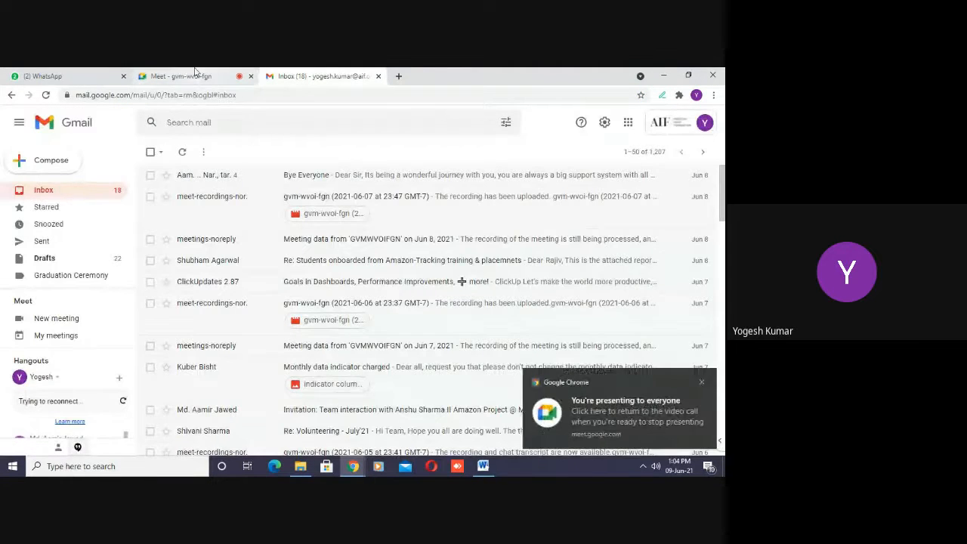
{"action": "left_click", "coordinate": [195, 72]}
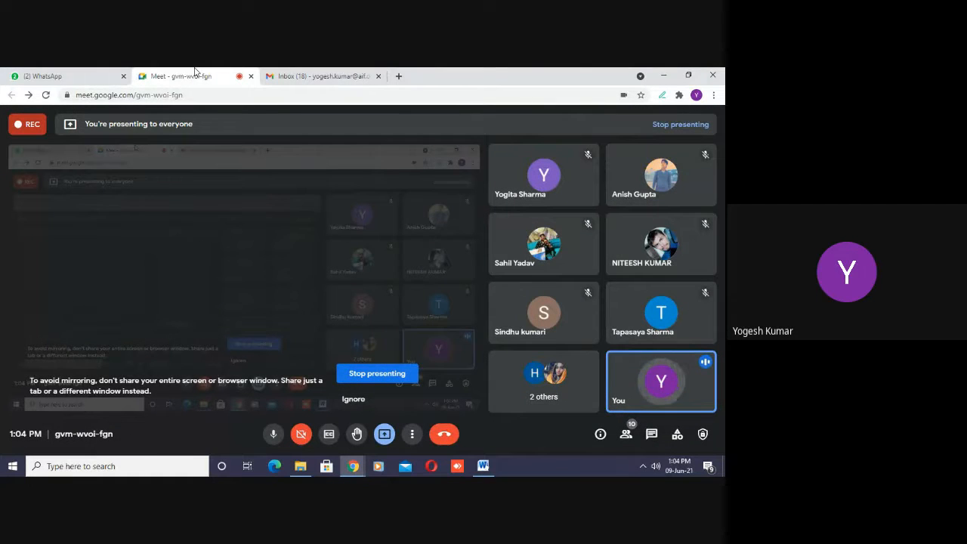
{"action": "left_click", "coordinate": [72, 77]}
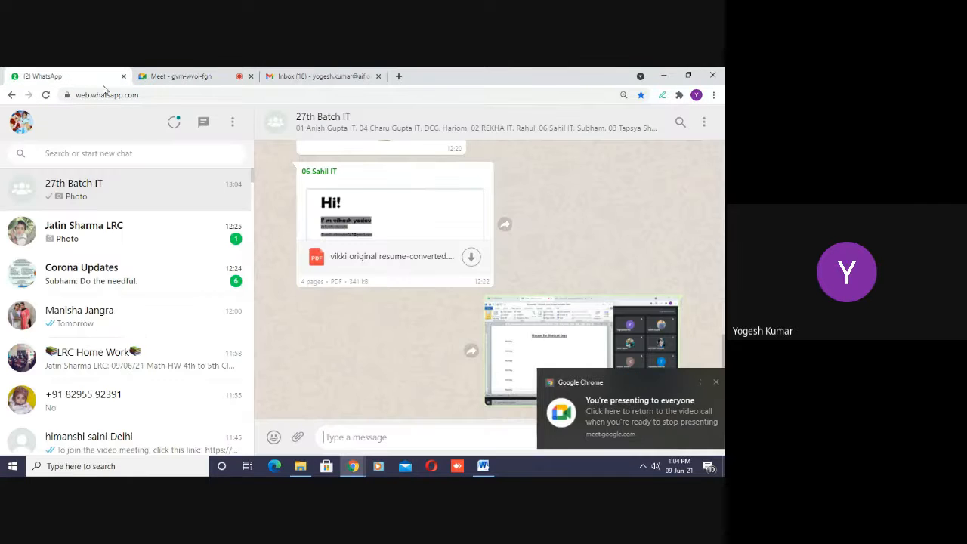
{"action": "left_click", "coordinate": [178, 70]}
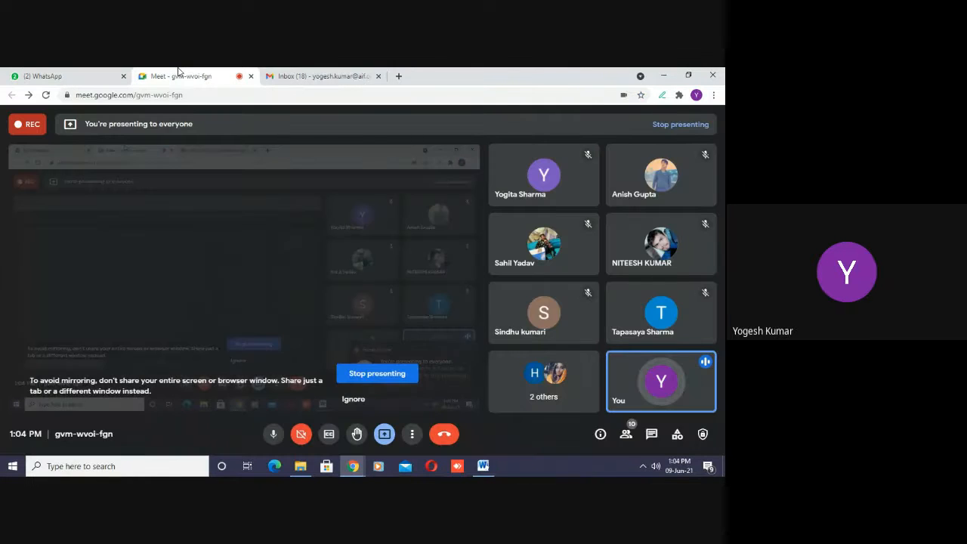
{"action": "left_click", "coordinate": [312, 75]}
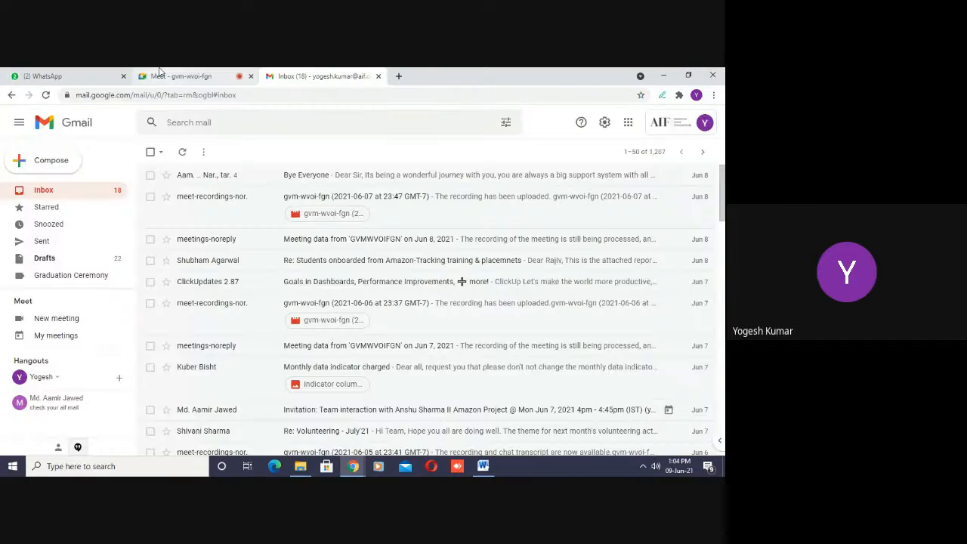
- Return to the Google Meet call and stop presenting the screen
{"action": "left_click", "coordinate": [181, 75]}
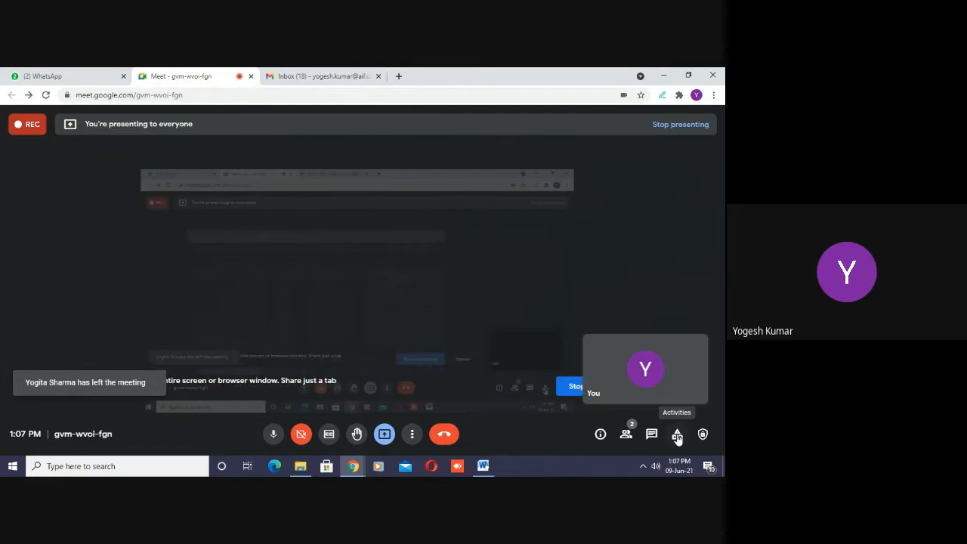
{"action": "left_click", "coordinate": [385, 435]}
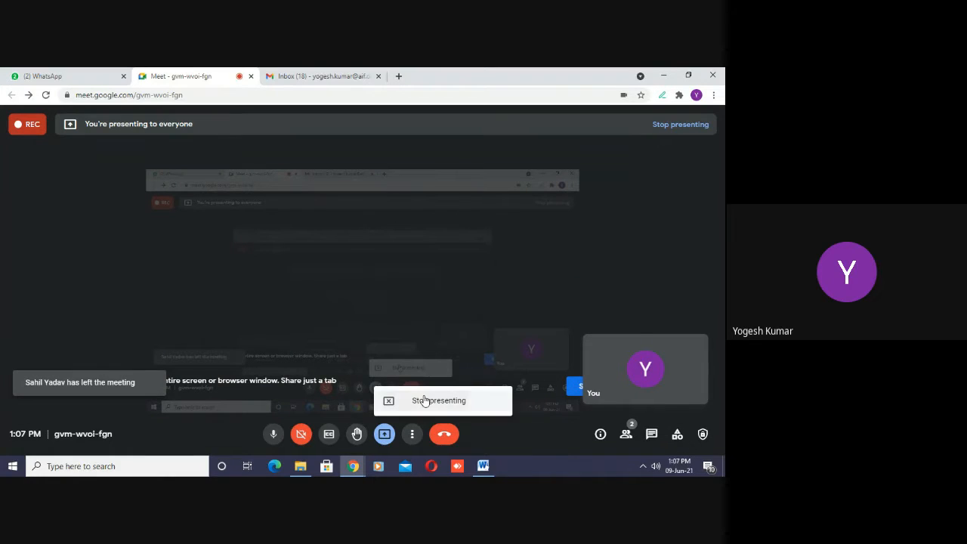
{"action": "left_click", "coordinate": [423, 400]}
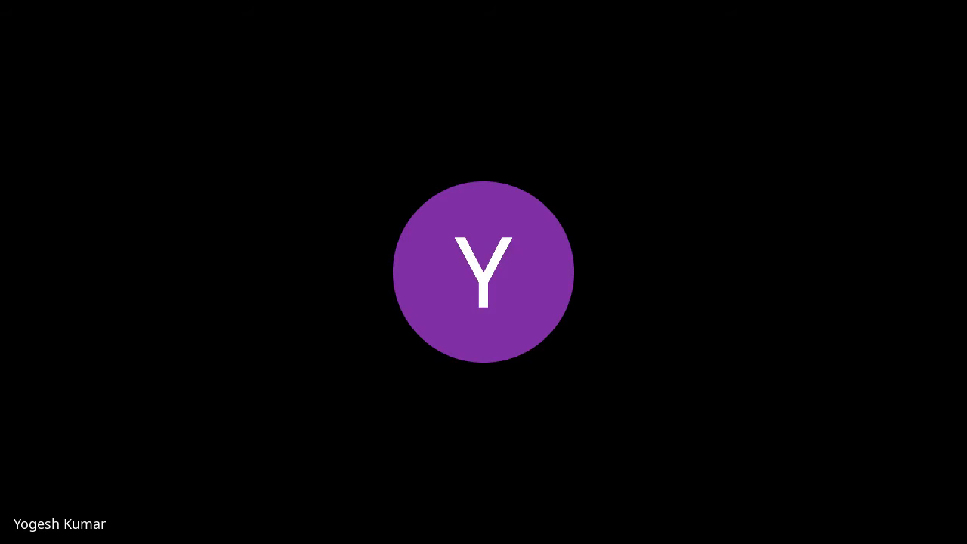